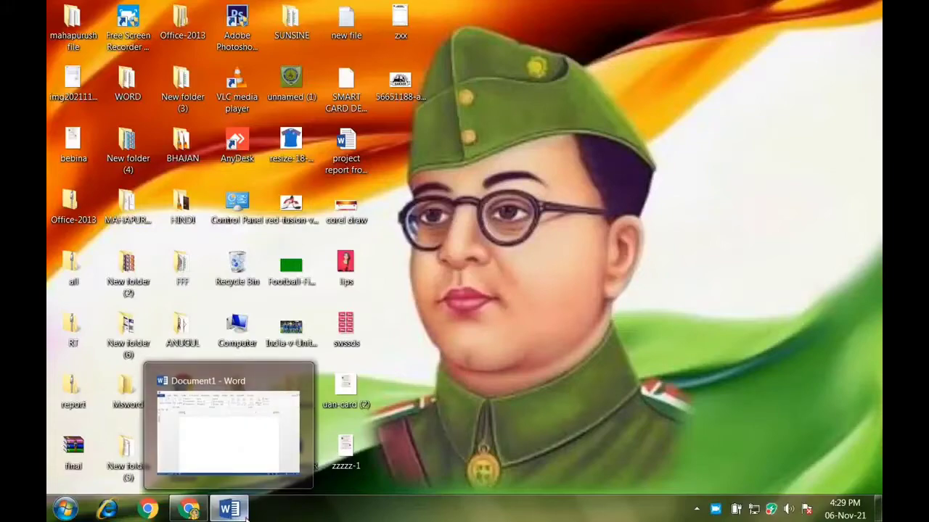
Bring Word back up and open Page Setup through Page Layout's Custom Margins.
click(246, 450)
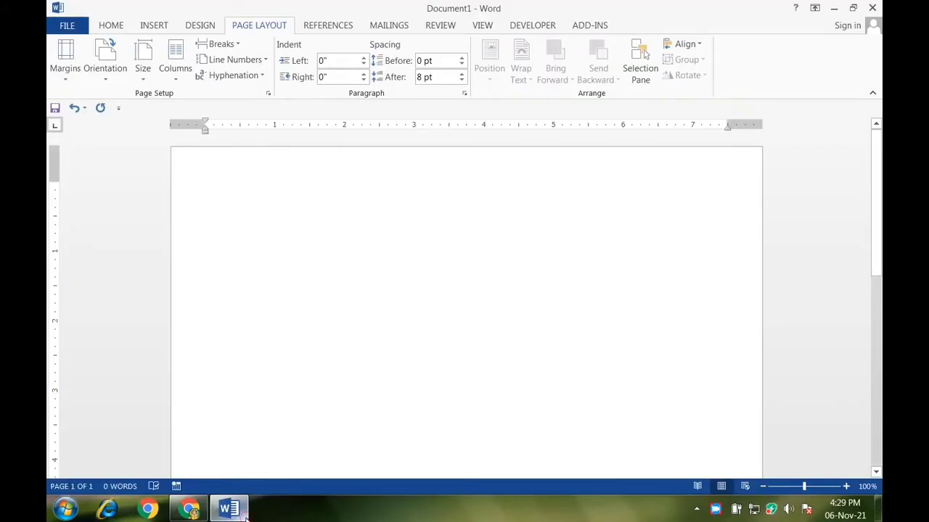
click(154, 28)
click(191, 26)
click(114, 26)
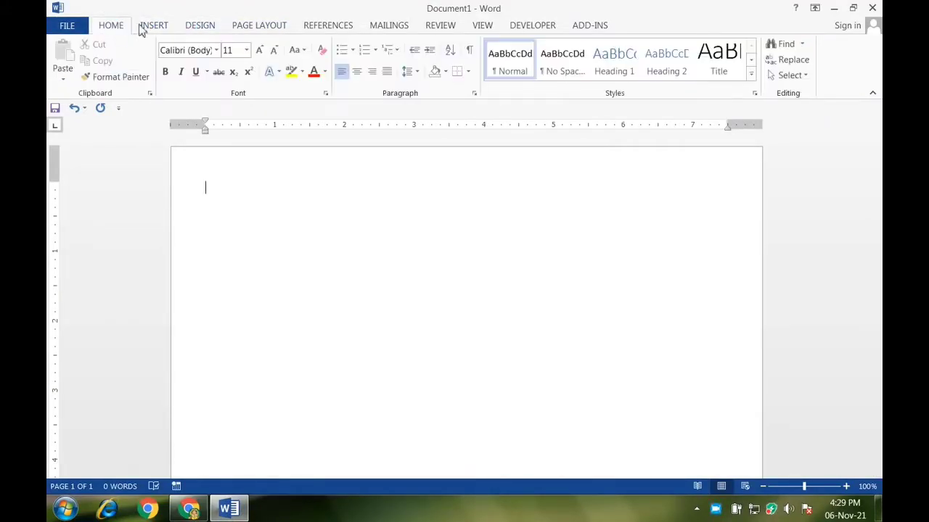
click(155, 26)
click(201, 26)
click(259, 26)
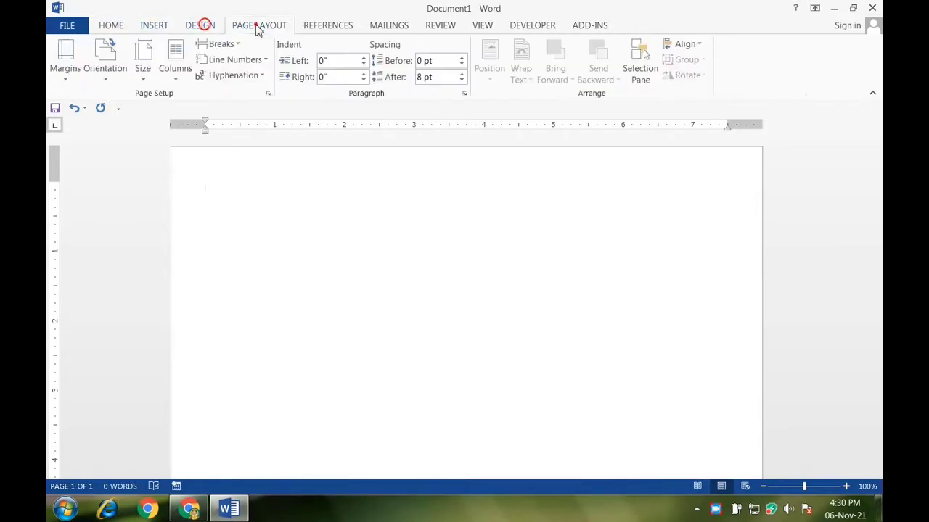
click(64, 76)
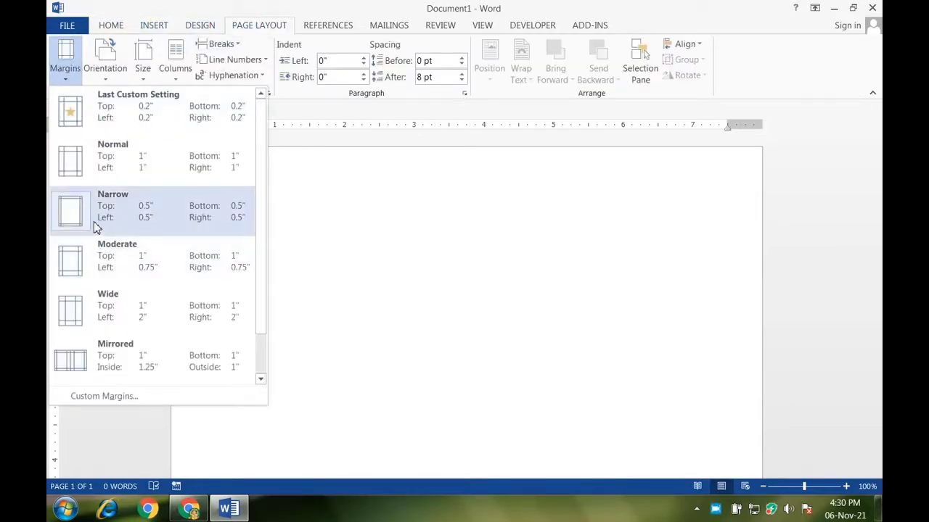
click(94, 391)
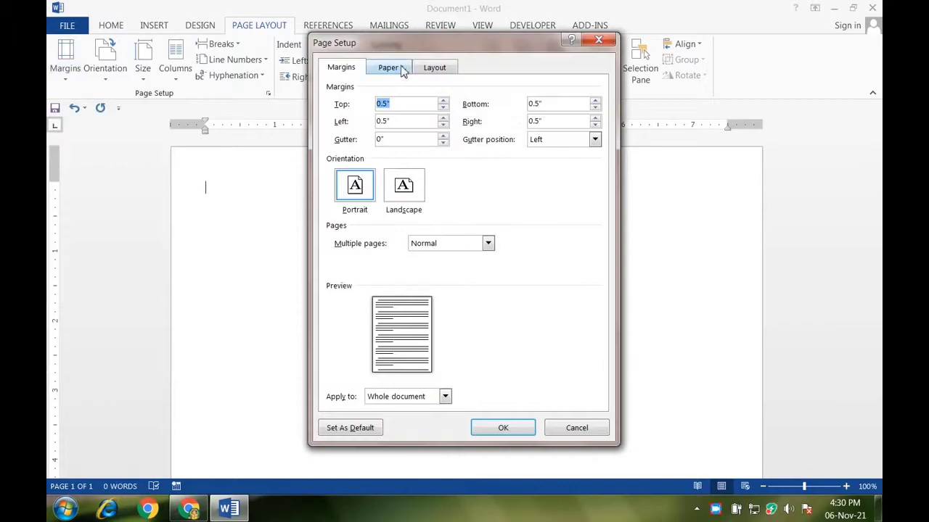
Set a custom paper size of 5.3 by 7.5 inches.
click(401, 67)
click(462, 104)
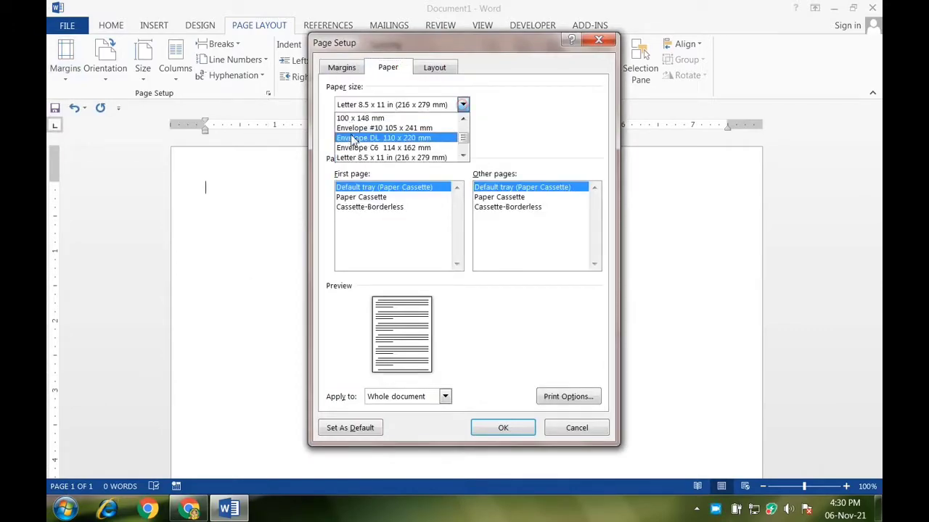
scroll(356, 151, down, 2)
scroll(355, 150, up, 2)
click(537, 103)
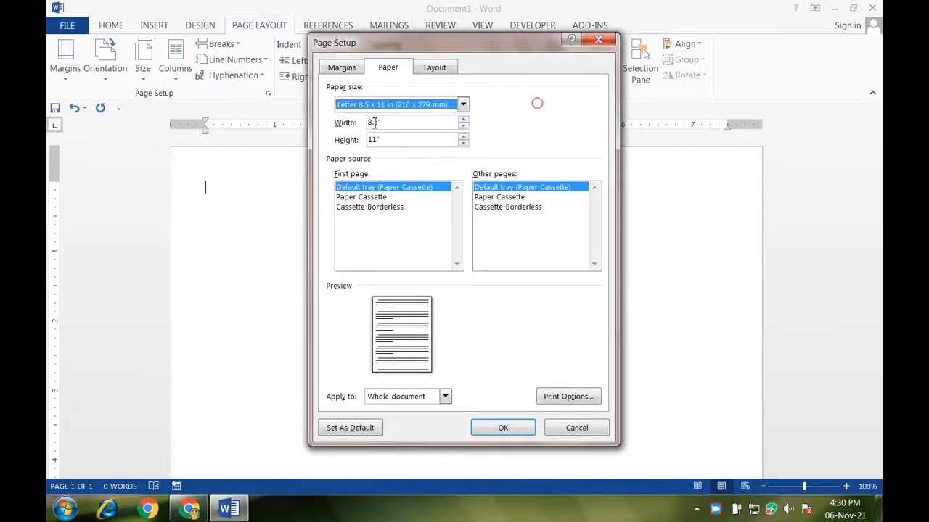
click(378, 122)
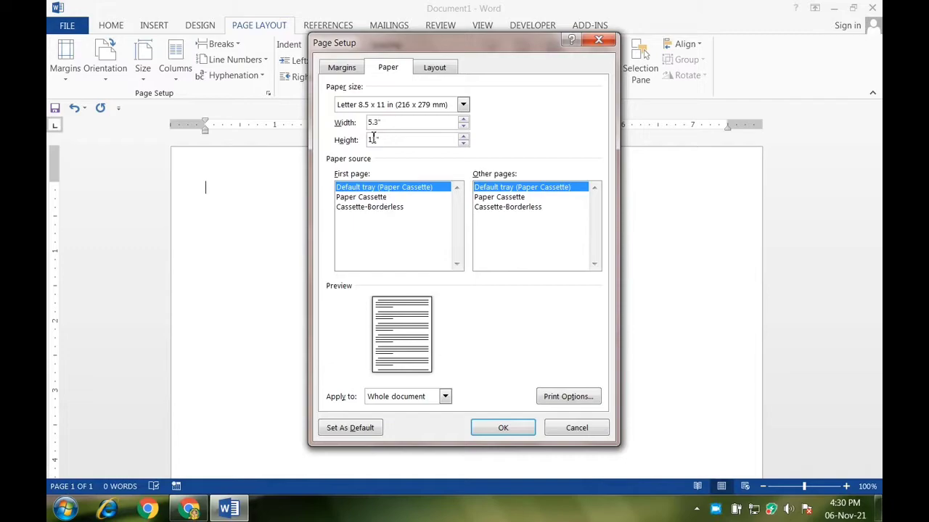
click(379, 141)
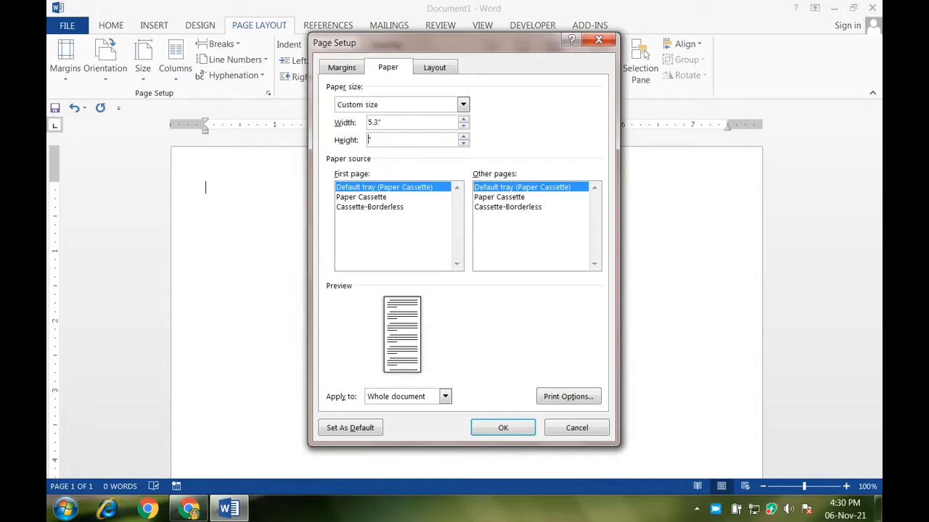
text(7")
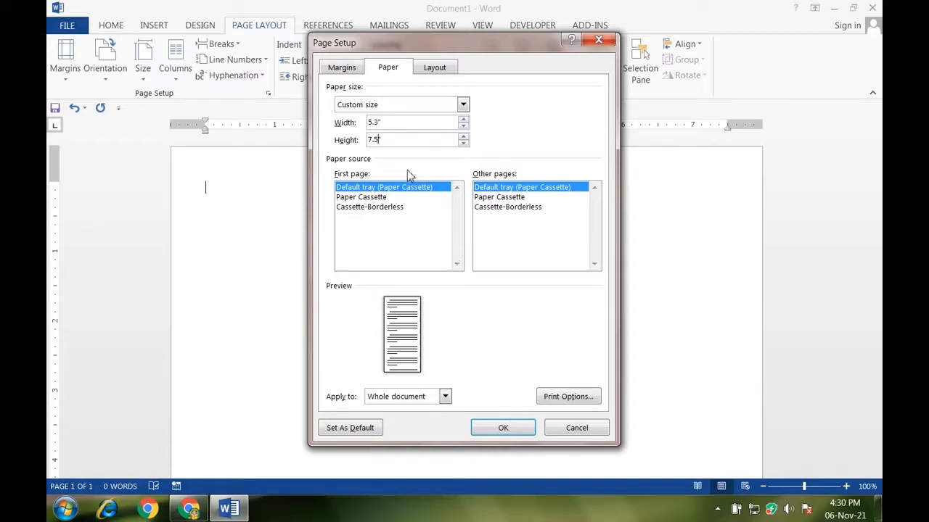
click(486, 427)
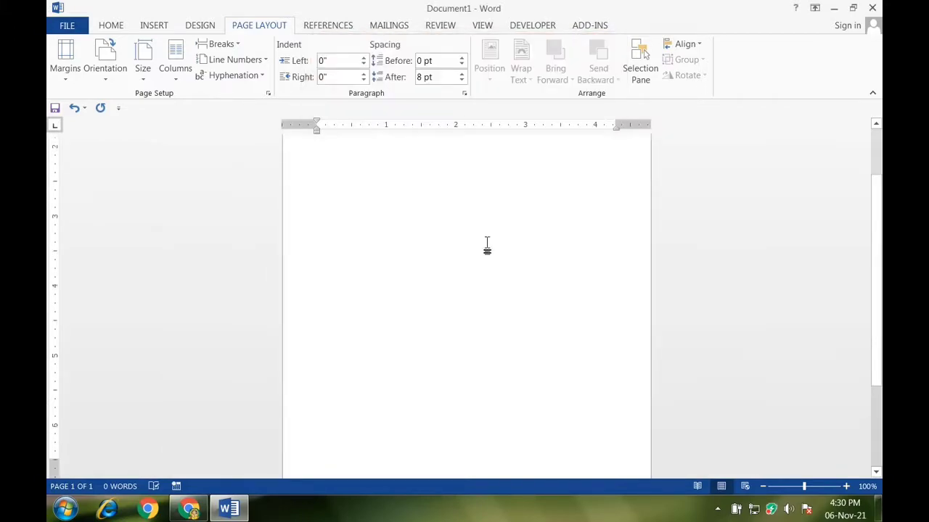
Type a centred 'BILL/CASH MEMO' title on the first line.
scroll(486, 247, up, 3)
scroll(487, 247, up, 2)
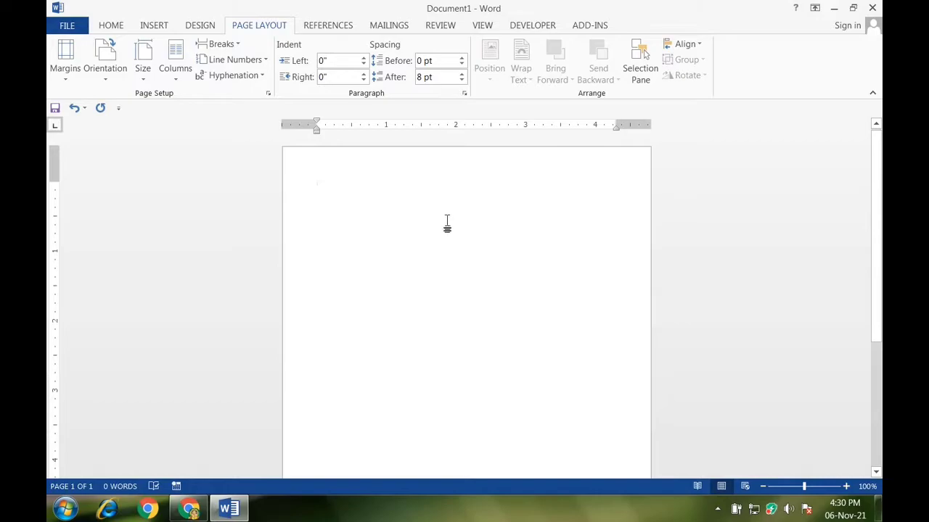
click(109, 26)
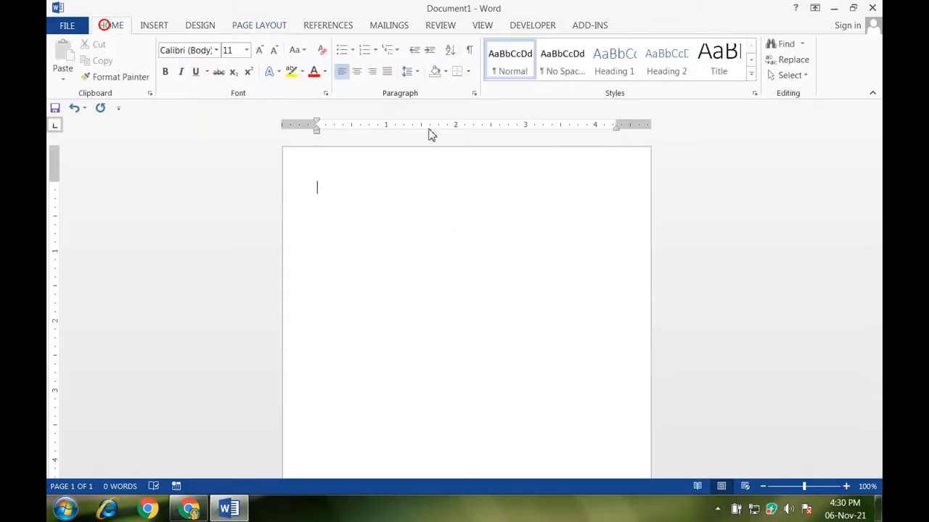
click(357, 71)
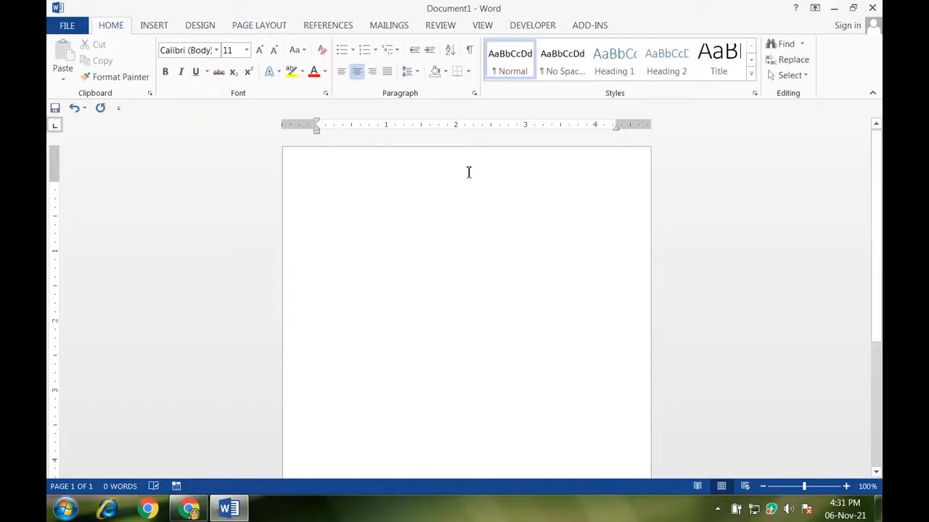
text(Bl)
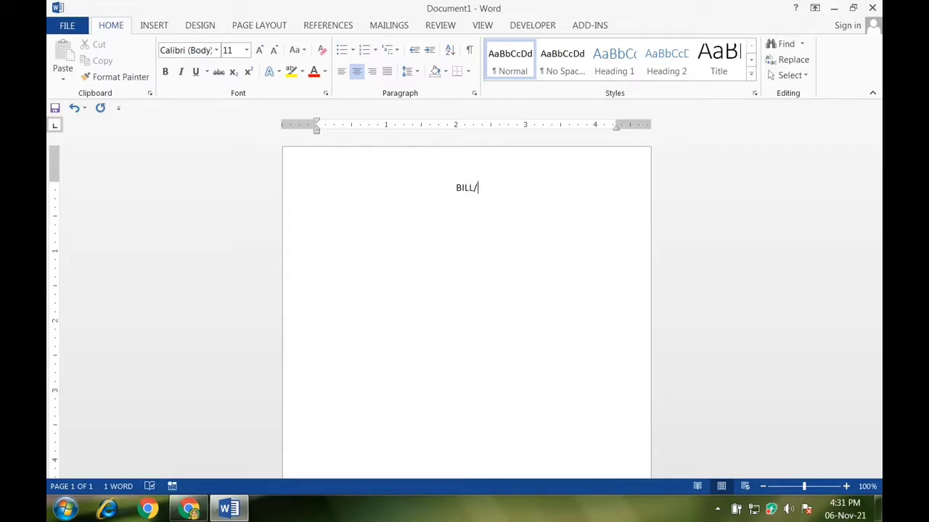
text(M)
key(BackSpace)
text(CASH)
text(/)
key(BackSpace)
text(MEMO)
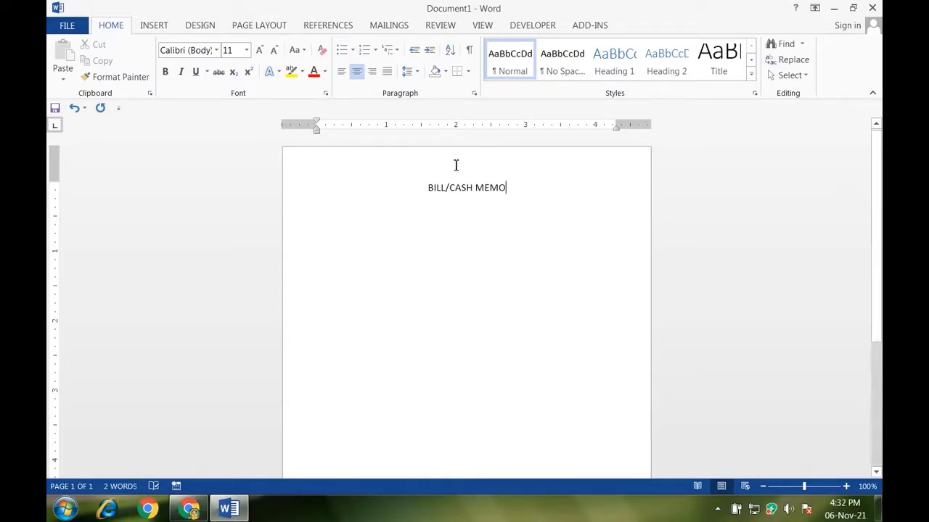
Raise the top margin so the title sits higher, then minimise Word to the desktop.
drag(52, 180, 52, 154)
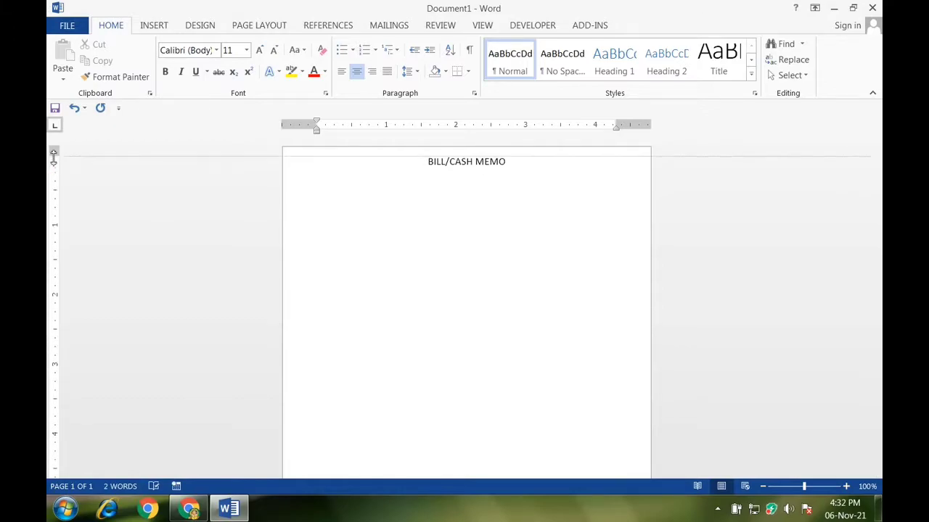
click(528, 166)
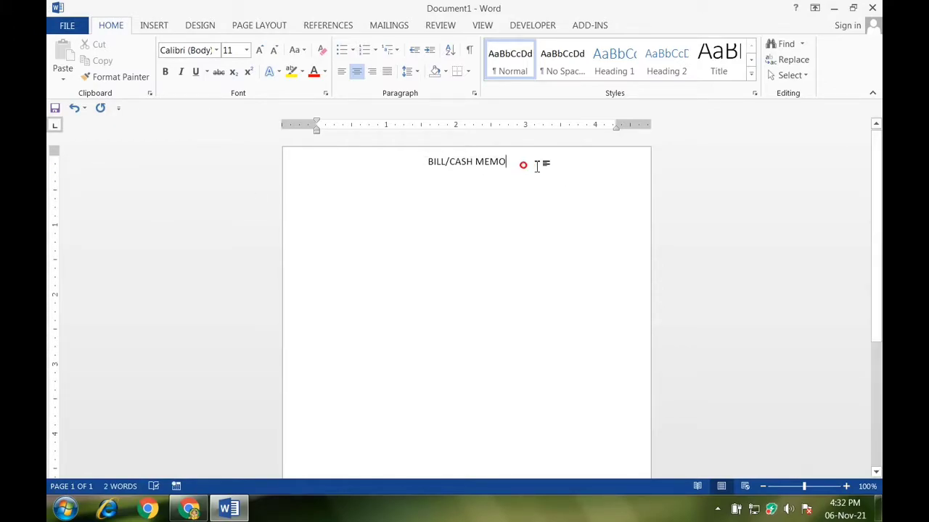
click(392, 168)
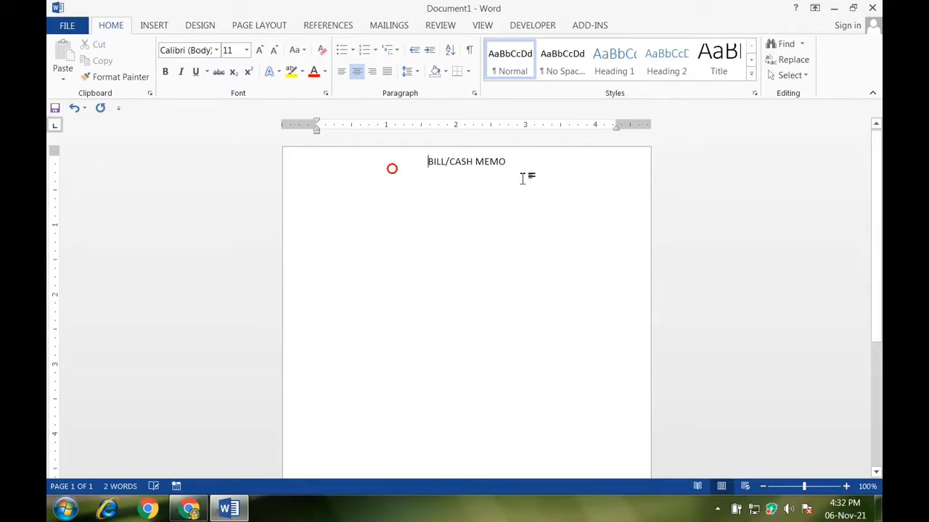
click(834, 8)
right_click(400, 85)
Copy the garage logo file and paste it into the page, shrinking it.
key(Escape)
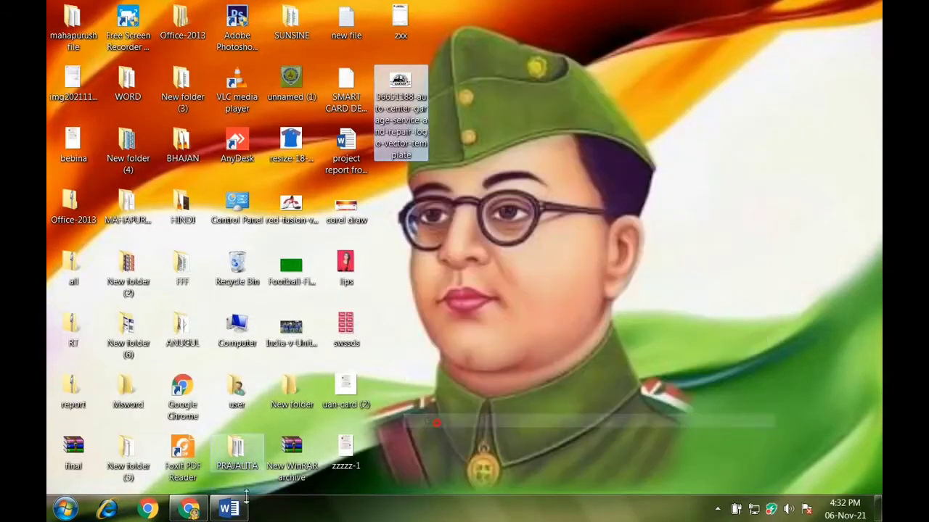
click(229, 509)
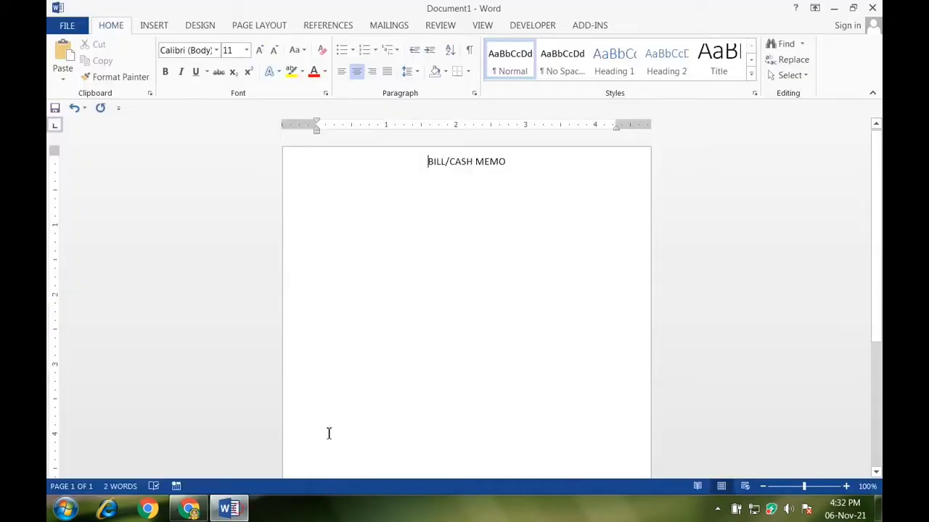
right_click(481, 218)
click(505, 286)
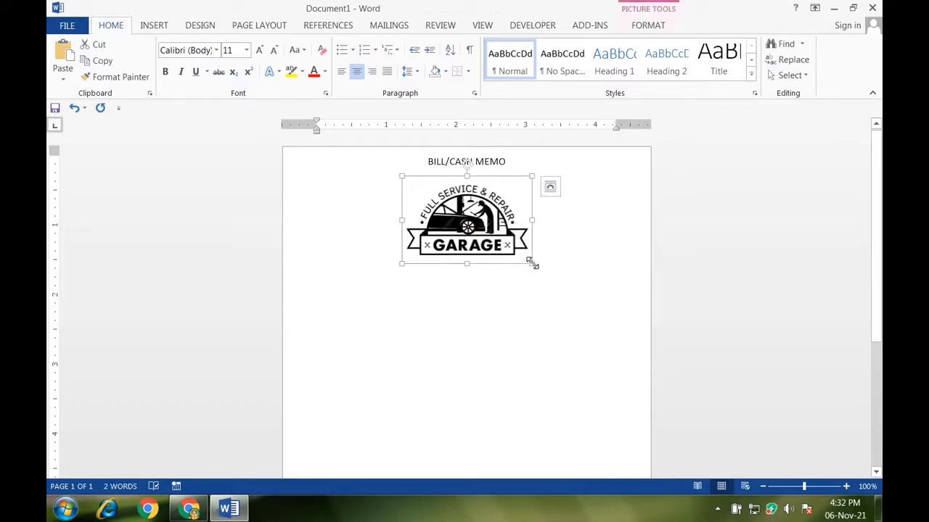
drag(532, 264, 511, 234)
Position the logo in the page's top-left corner beside the BILL/CASH MEMO title.
double_click(481, 201)
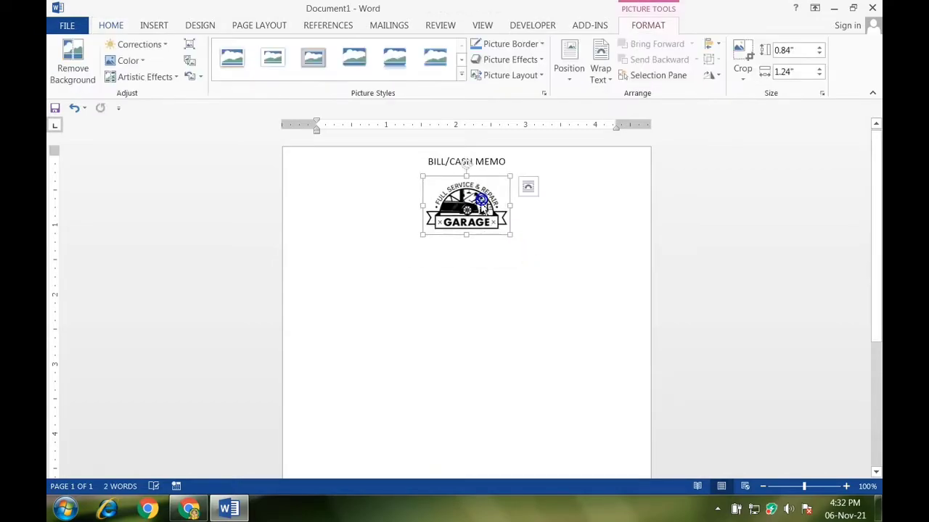
click(571, 71)
click(573, 177)
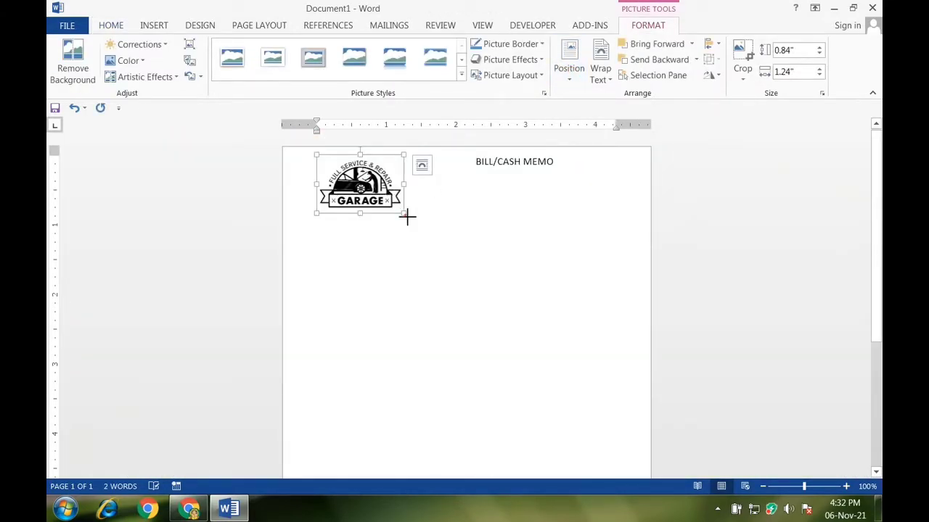
drag(407, 215, 401, 211)
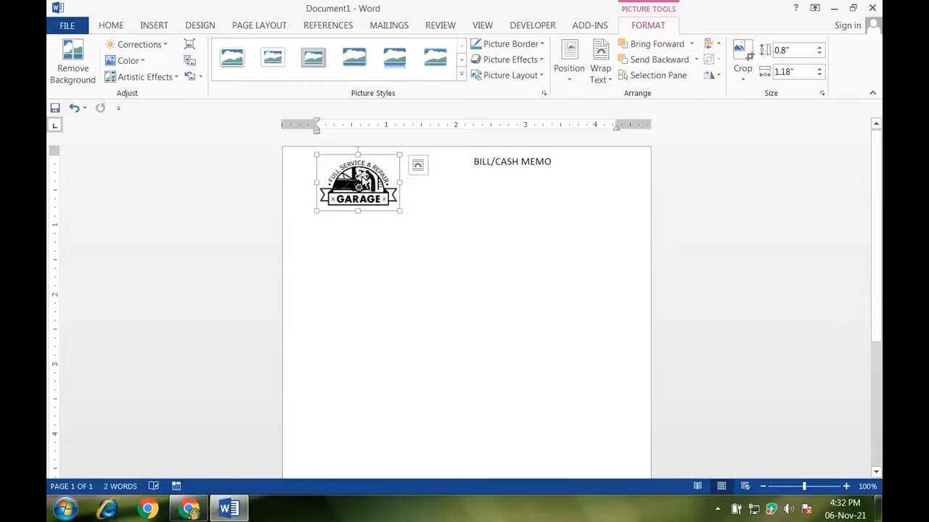
drag(343, 183, 340, 186)
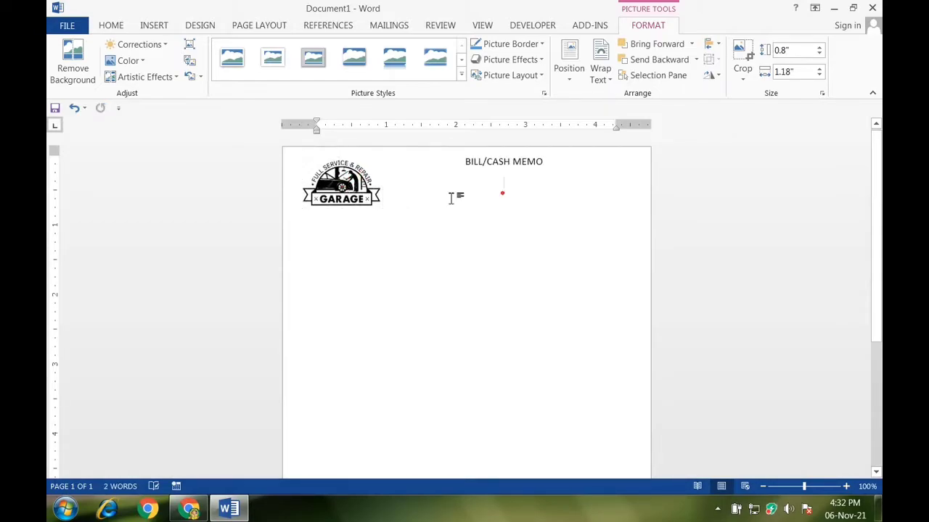
click(411, 205)
triple_click(460, 164)
click(542, 162)
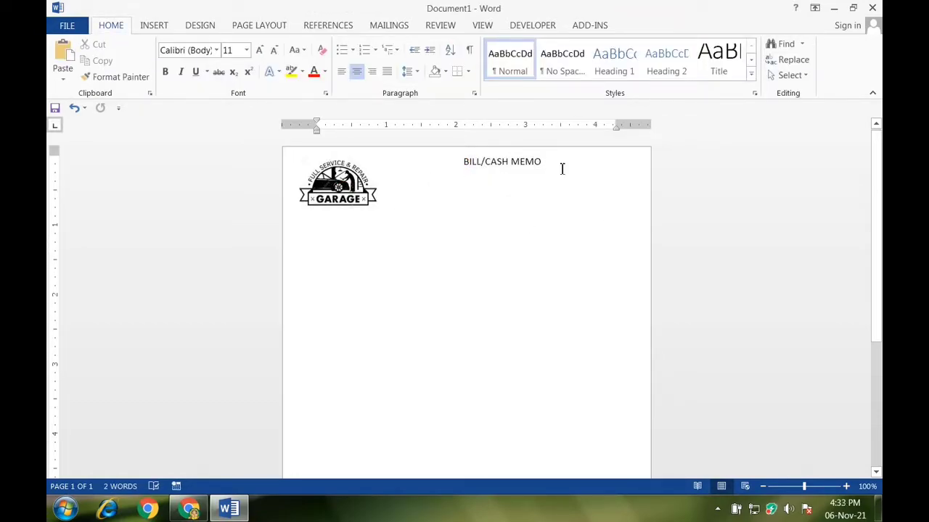
Add centred lines 'CHIKU MOTORS' and 'MARUTI SERVICE STATION & A.C. REPARING' below the title.
key(Return)
text(CHIKU )
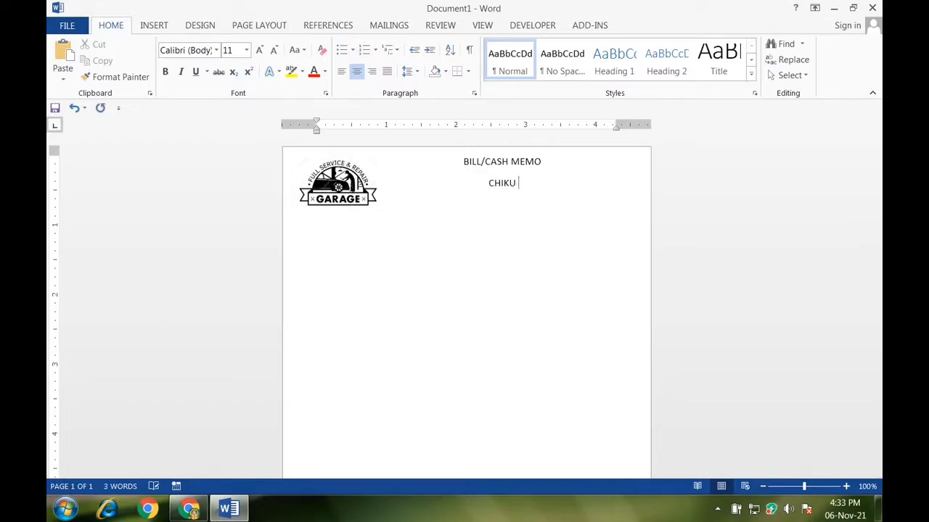
text(MOTORS)
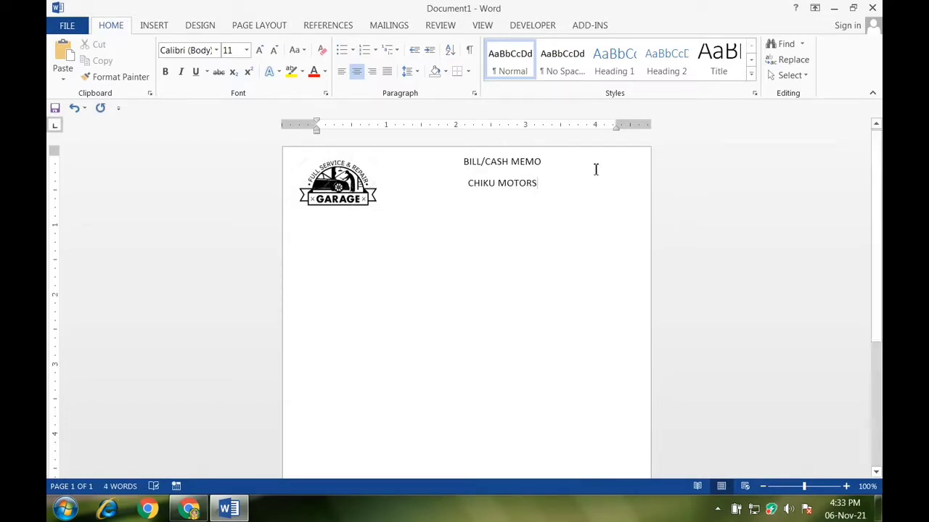
key(Return)
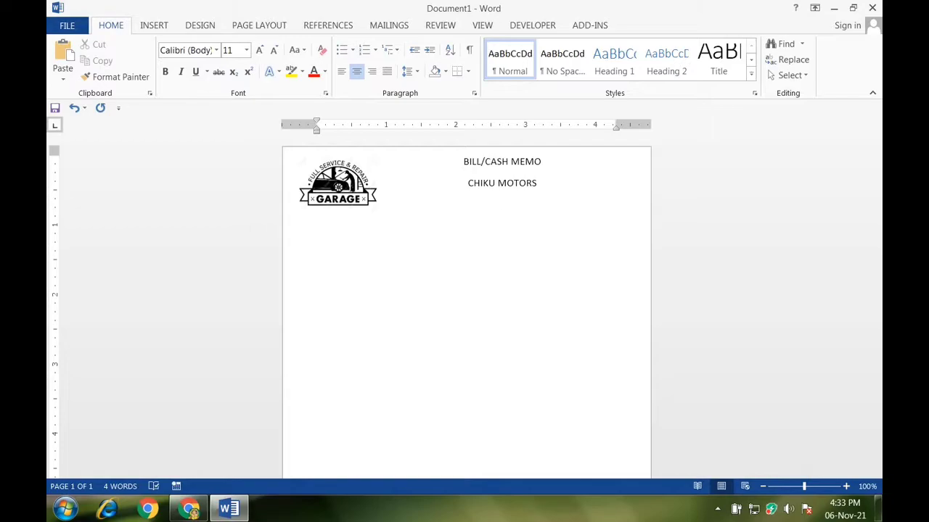
text(MARU)
text(TI SERVIC)
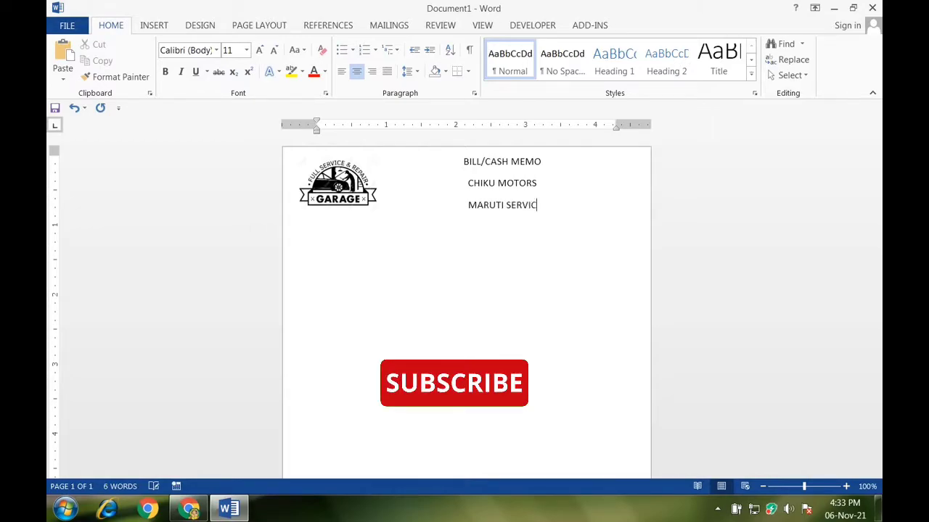
text(E STATION)
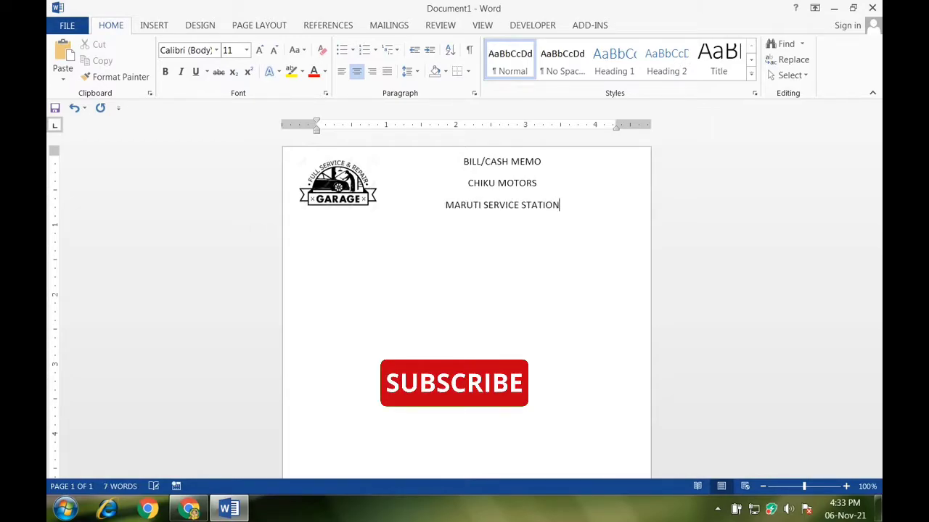
text( & )
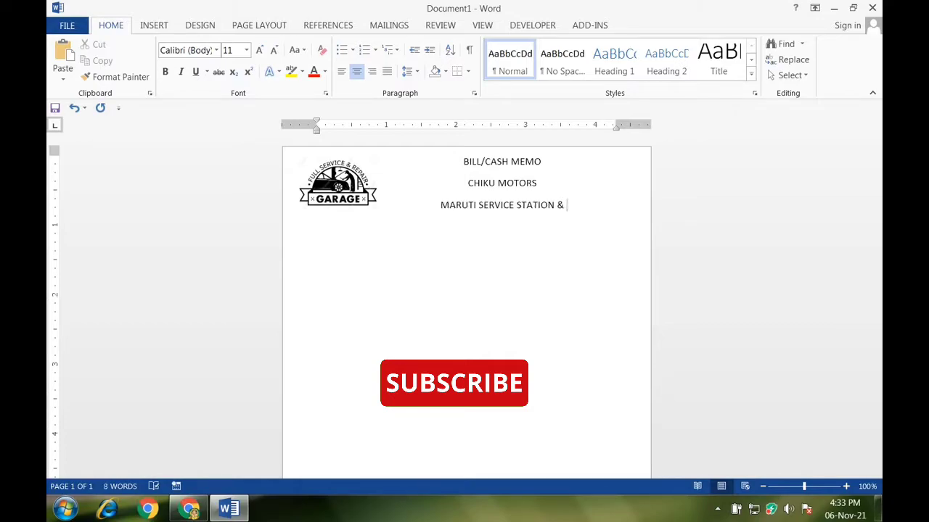
text(A)
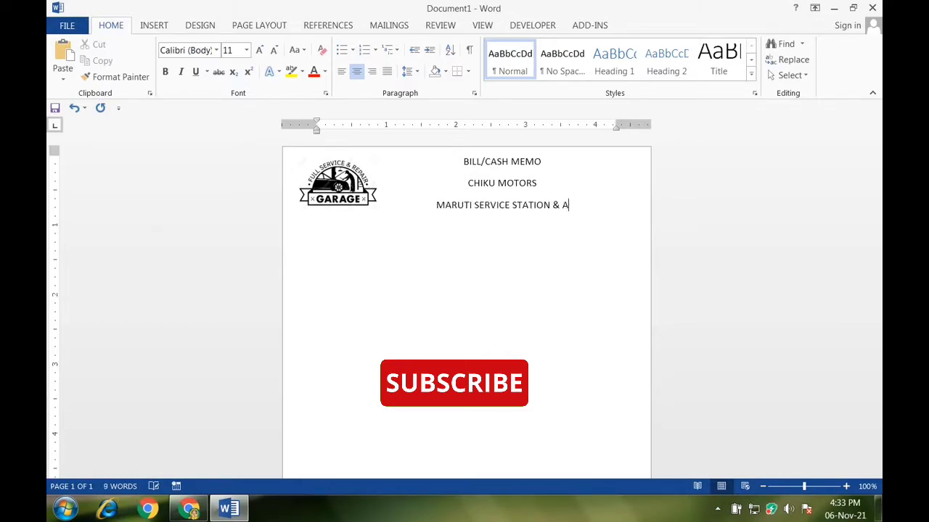
text(.C. )
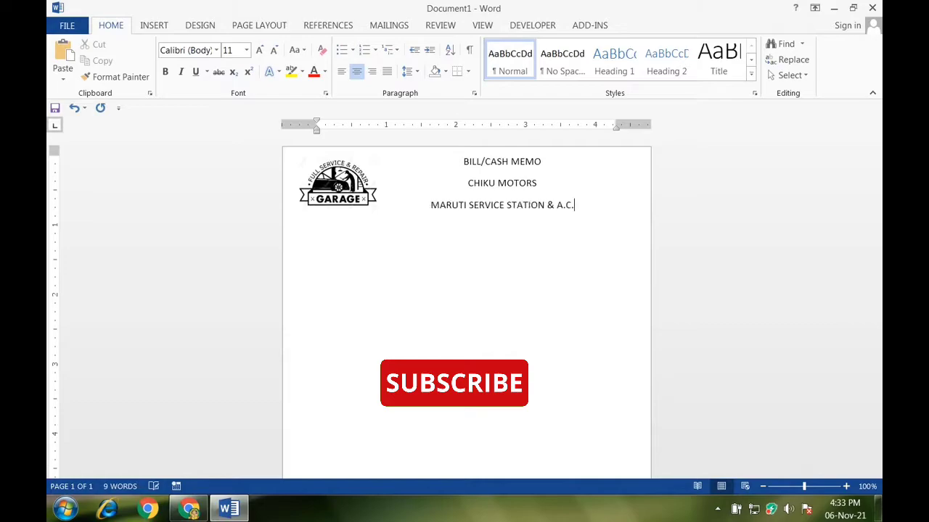
text(R)
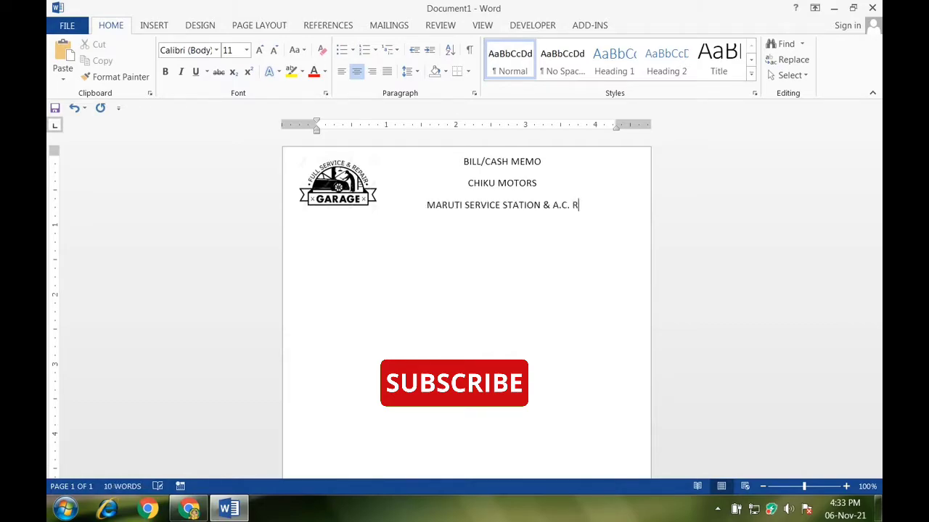
text(EPARING)
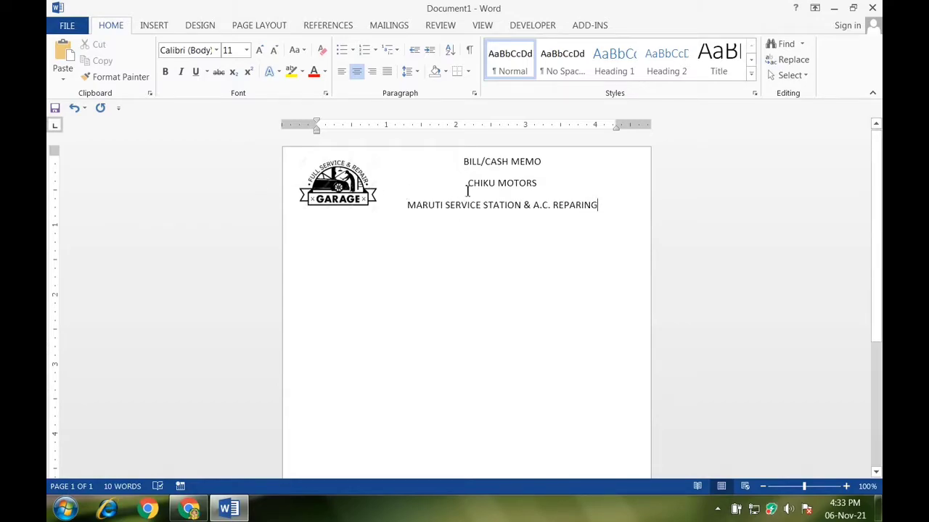
Make the BILL/CASH MEMO line bold.
drag(462, 161, 551, 162)
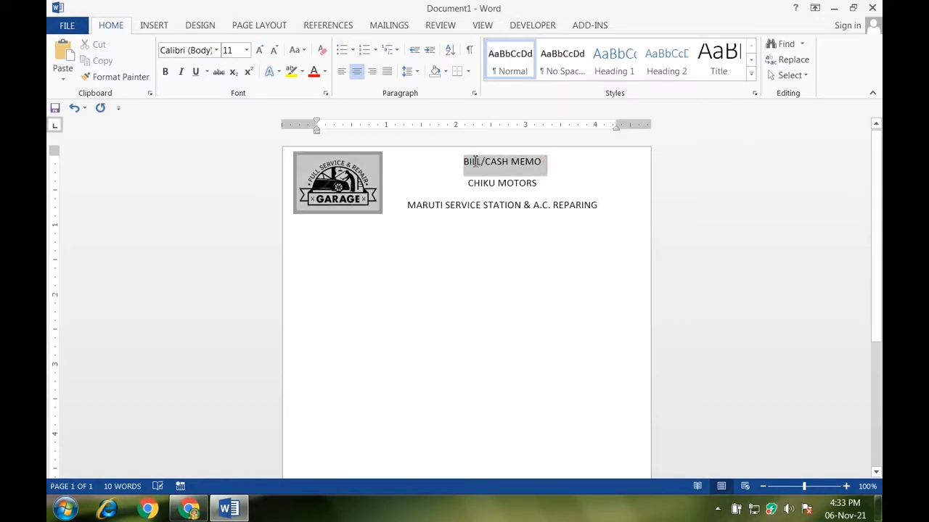
click(166, 72)
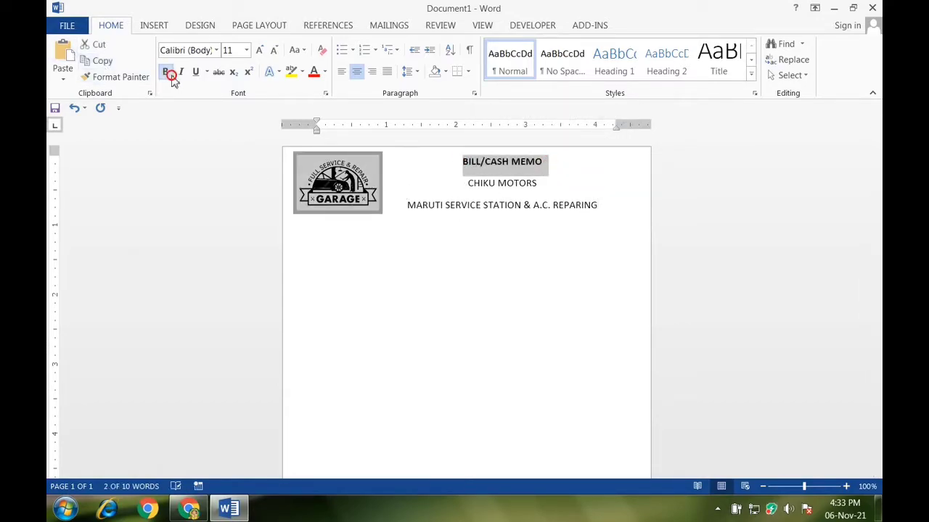
click(220, 50)
click(216, 50)
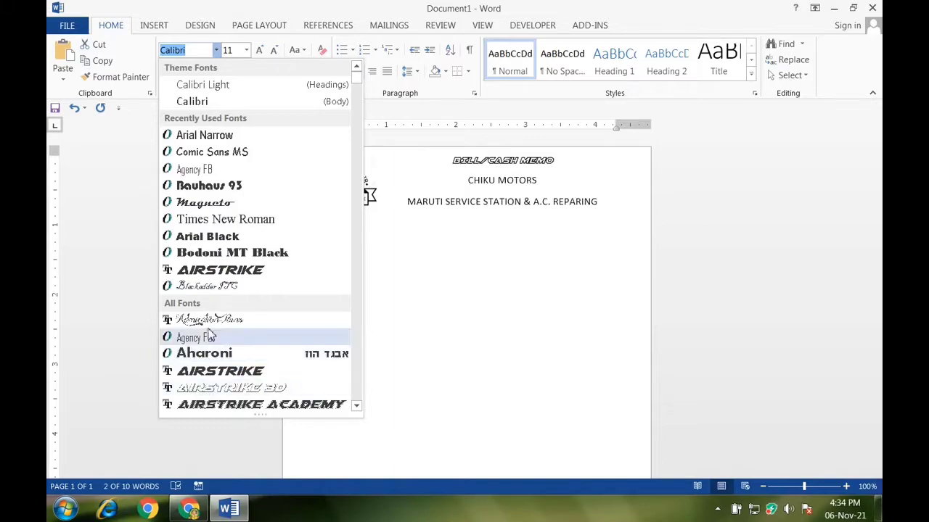
Apply the Arial Black font to the BILL/CASH MEMO heading.
scroll(209, 168, down, 3)
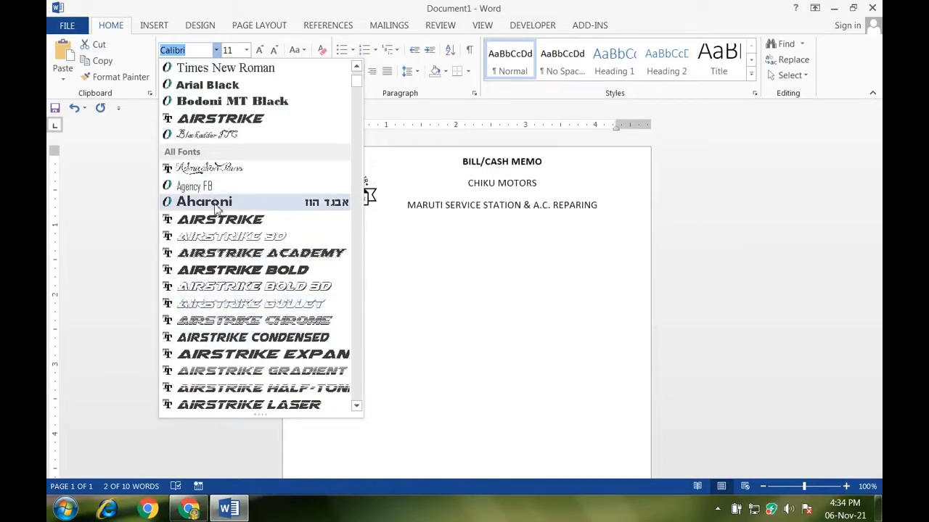
scroll(218, 269, down, 4)
scroll(225, 308, up, 2)
scroll(225, 307, up, 5)
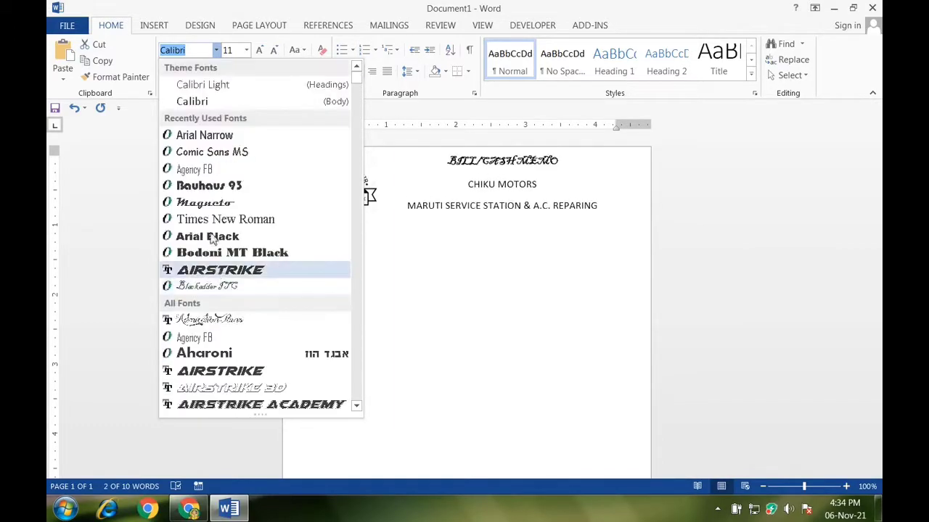
click(210, 238)
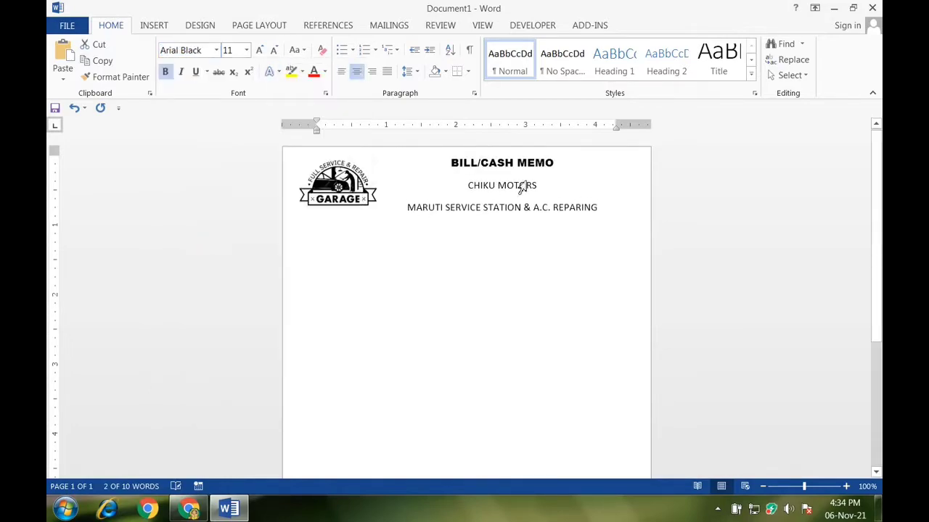
Underline and italicise BILL/CASH MEMO, then select the CHIKU MOTORS text.
click(455, 165)
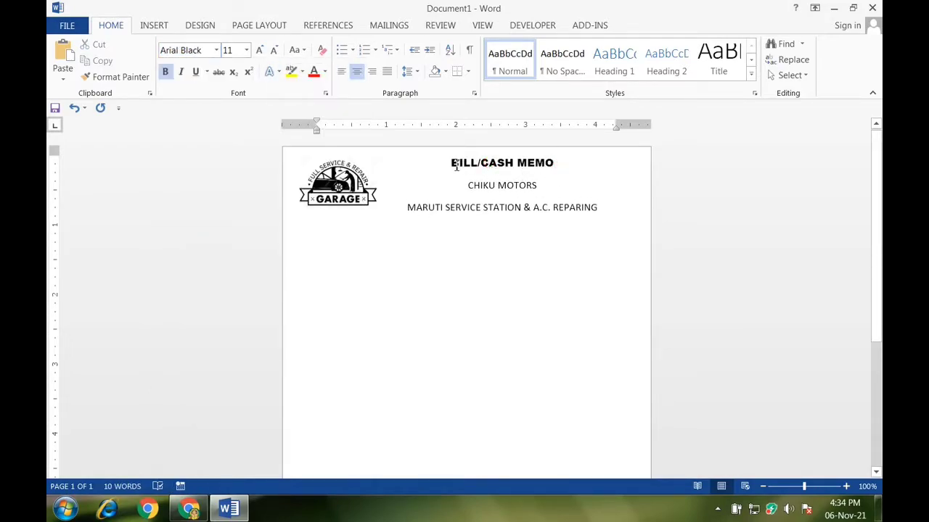
triple_click(490, 166)
click(195, 71)
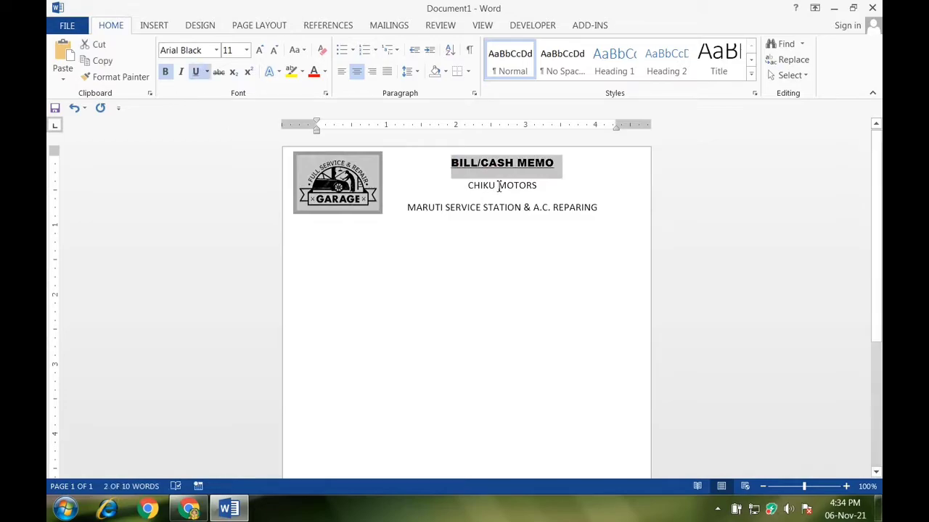
click(181, 71)
click(472, 183)
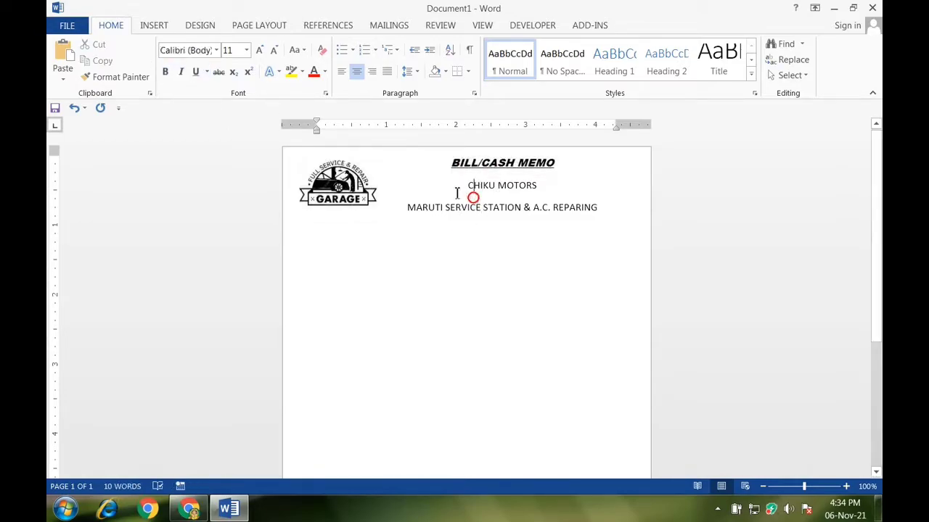
drag(465, 186, 541, 187)
Make CHIKU MOTORS bold Arial Black and enlarge it several size steps.
click(164, 71)
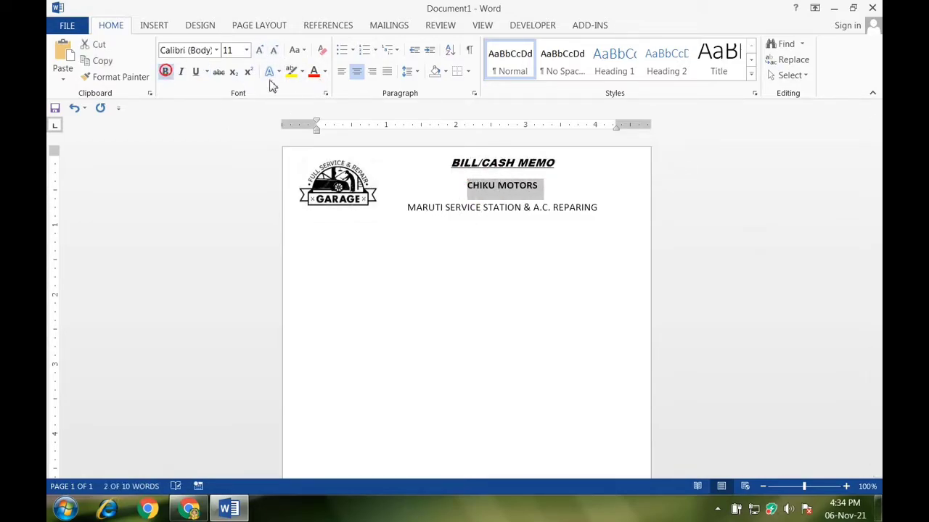
click(217, 51)
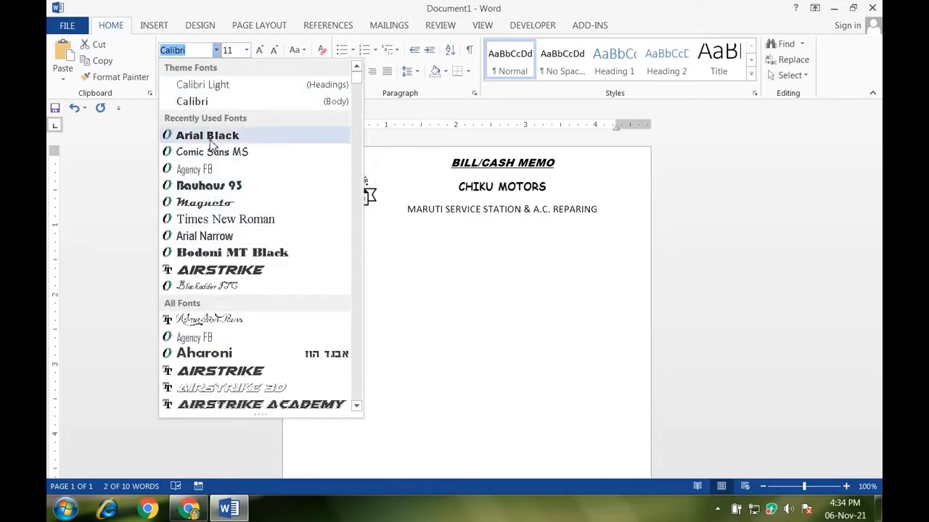
click(208, 137)
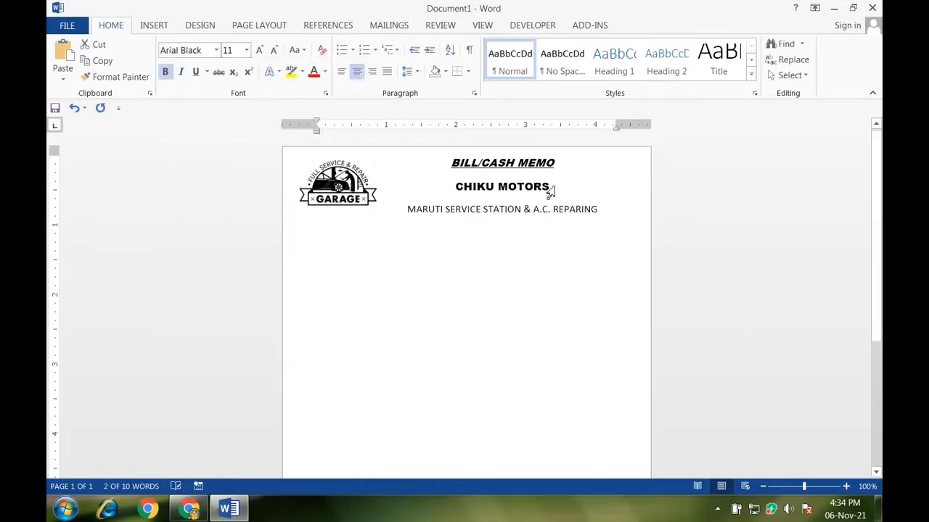
triple_click(457, 187)
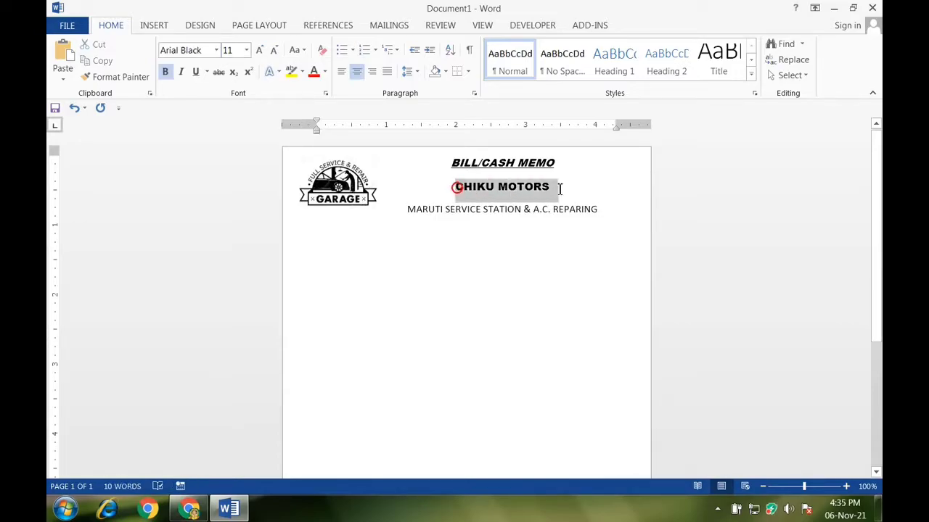
click(260, 52)
click(260, 53)
click(260, 53)
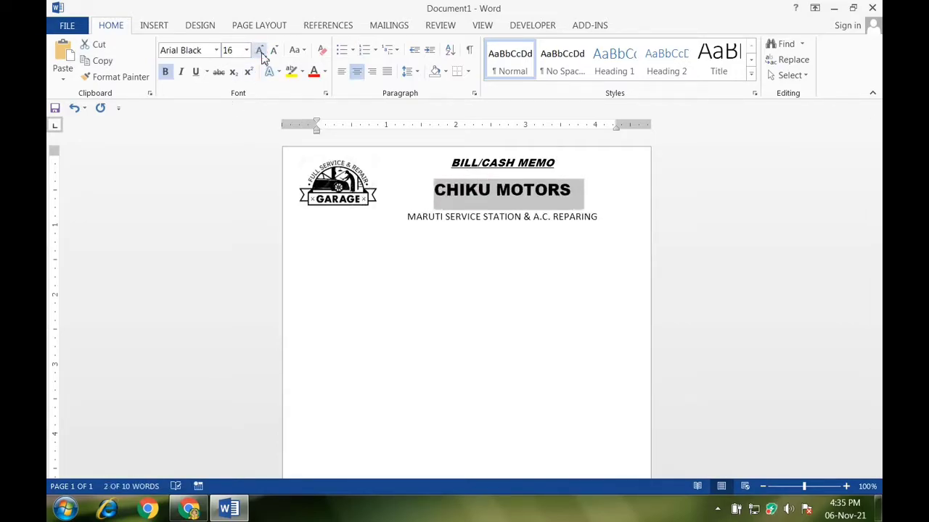
click(261, 52)
click(422, 231)
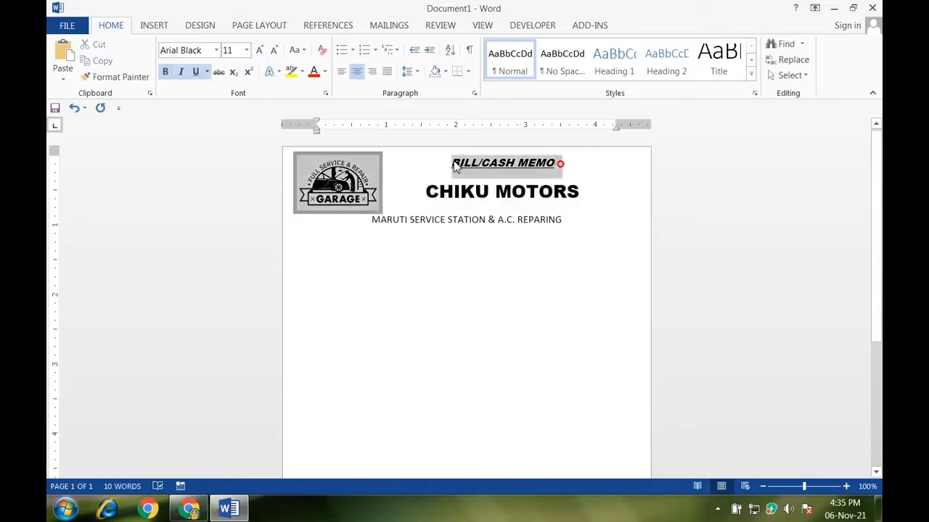
Fit the bold MARUTI line on one line and start a non-bold line below.
drag(371, 220, 565, 221)
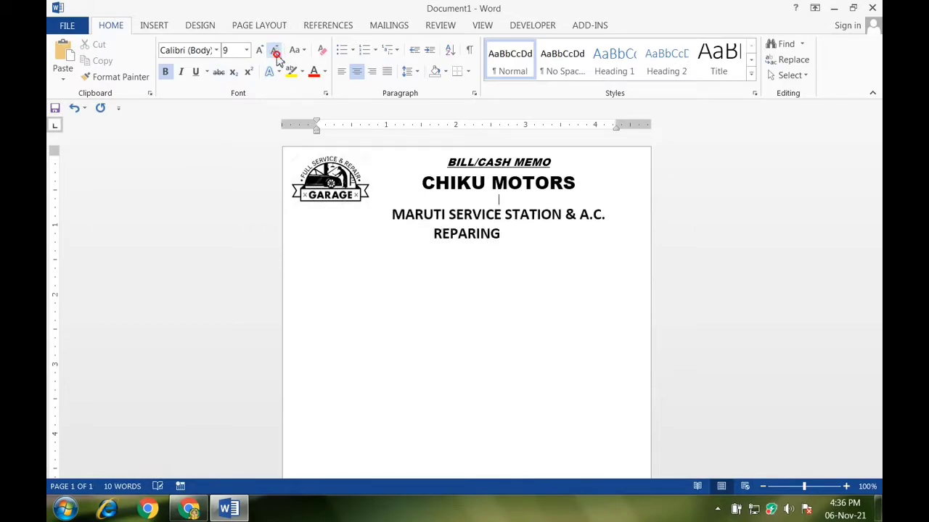
click(612, 216)
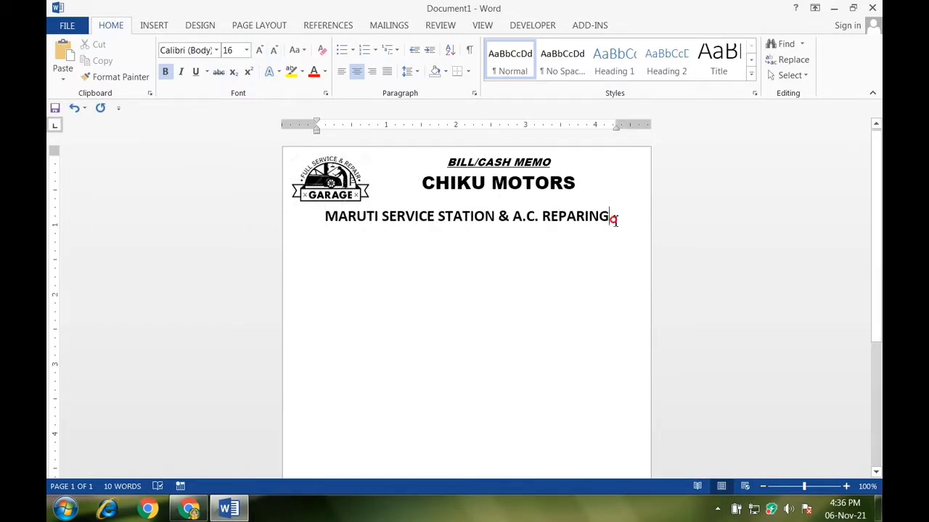
key(Return)
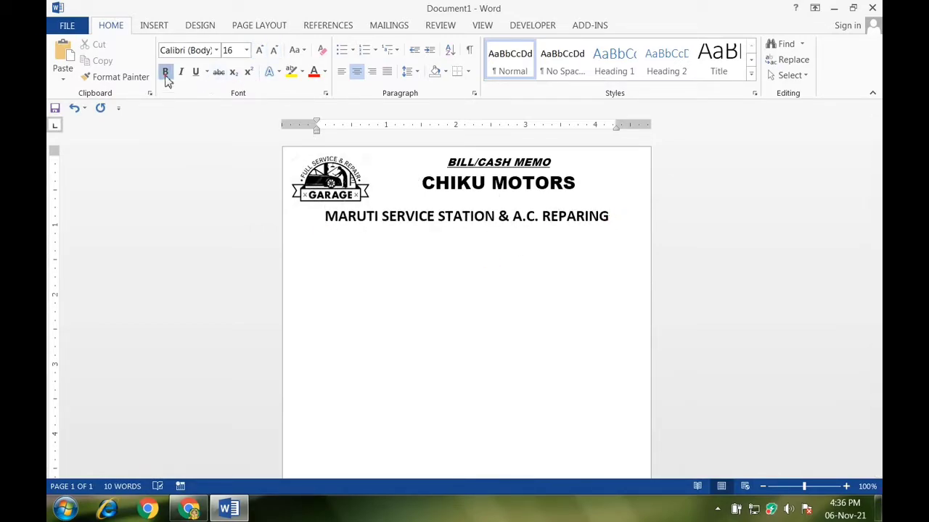
click(165, 71)
Type the shop's address line with its shop number, PIN code, and town.
text(ho)
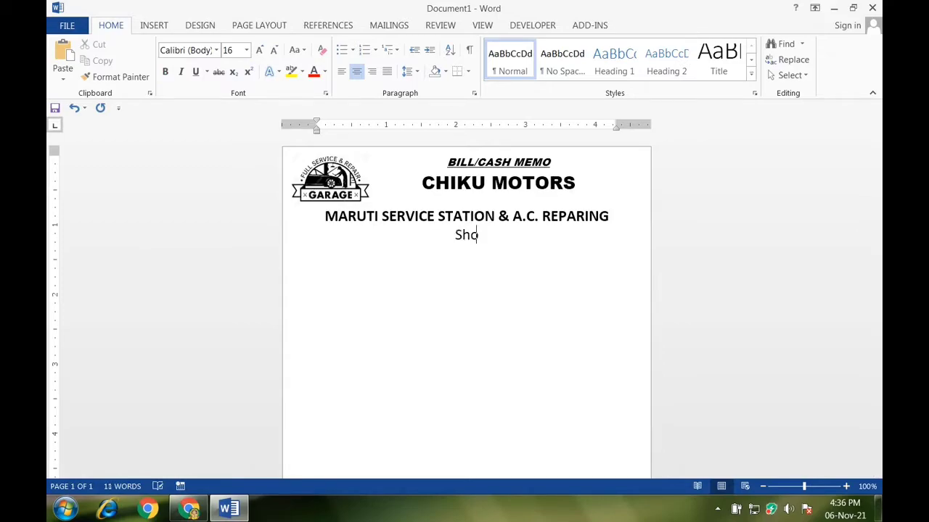
text(p No-)
key(BackSpace)
text(- 05 )
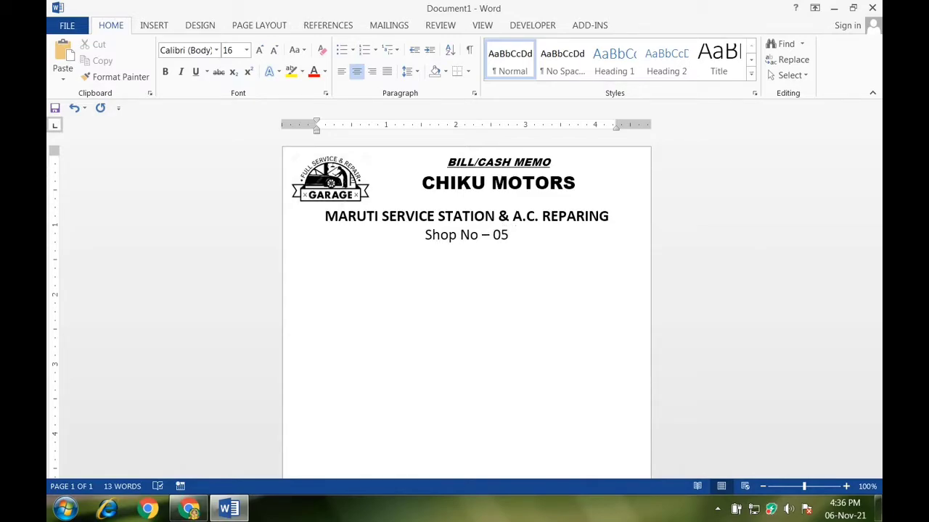
text( Pin-)
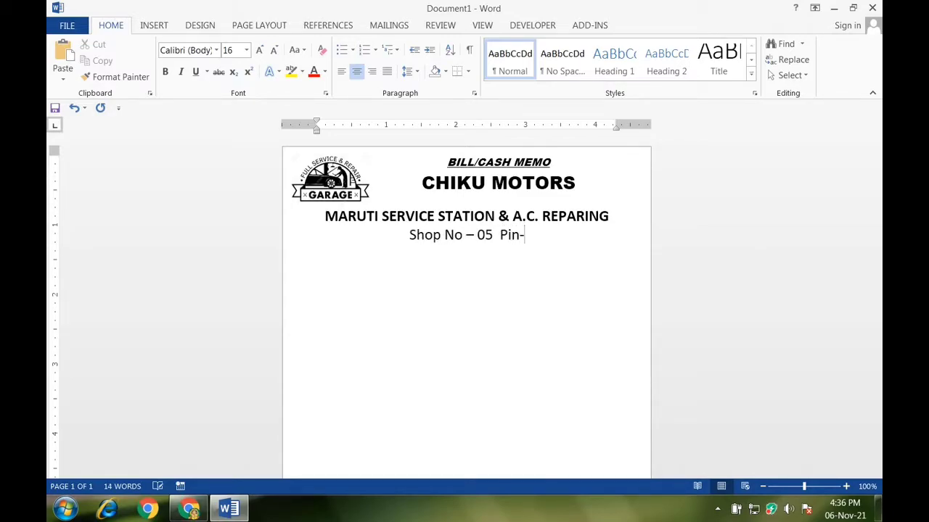
text(759132 A)
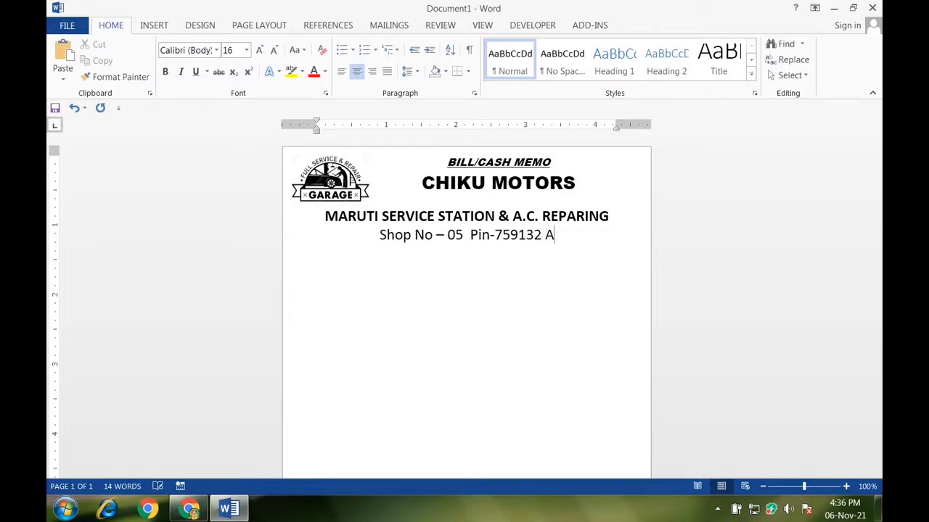
text(ngulk)
key(BackSpace)
text(Odisha)
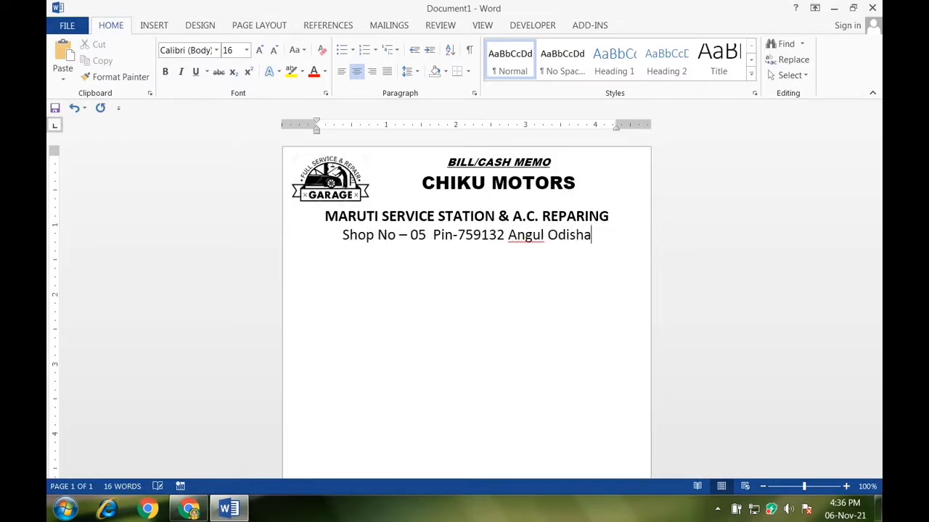
Make the address line 12 pt and bold.
triple_click(595, 237)
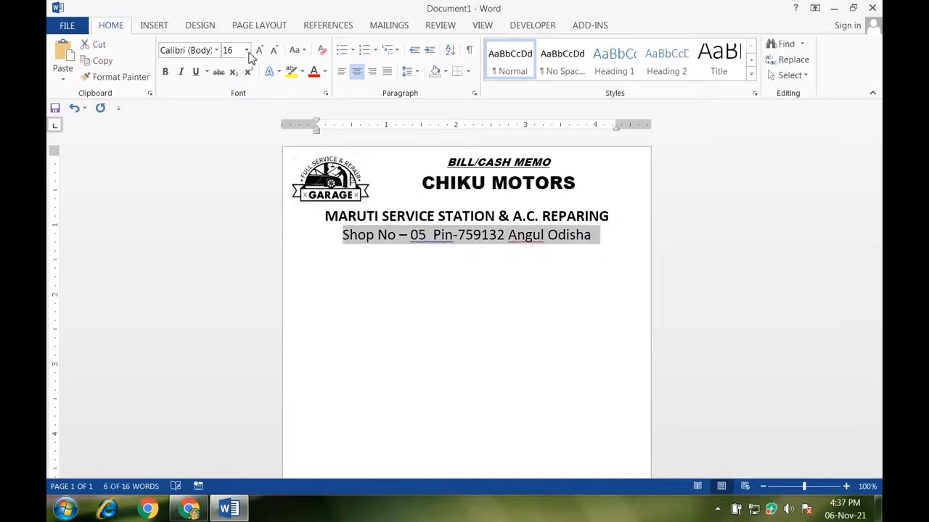
click(274, 50)
click(273, 50)
click(164, 71)
click(462, 278)
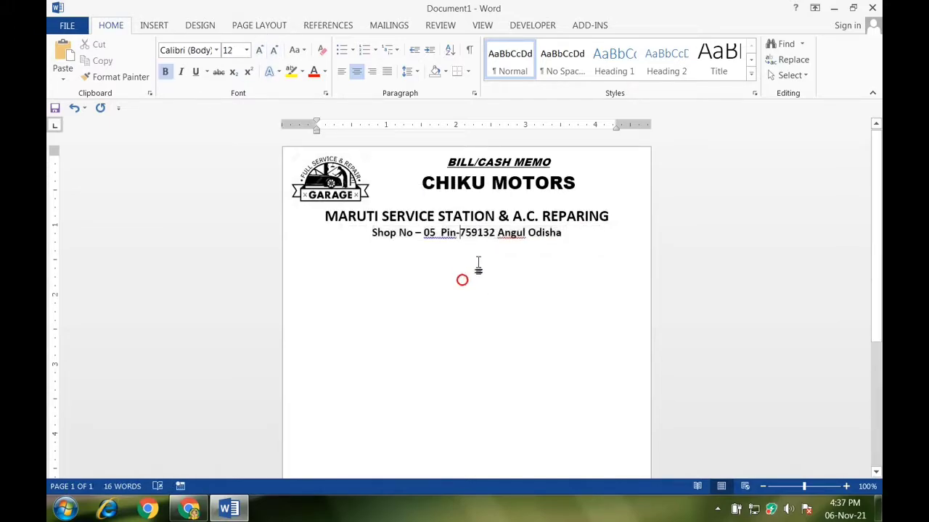
drag(369, 232, 593, 280)
Shrink the blank line above MARUTI to 3 pt and left-align the line below the address.
click(479, 205)
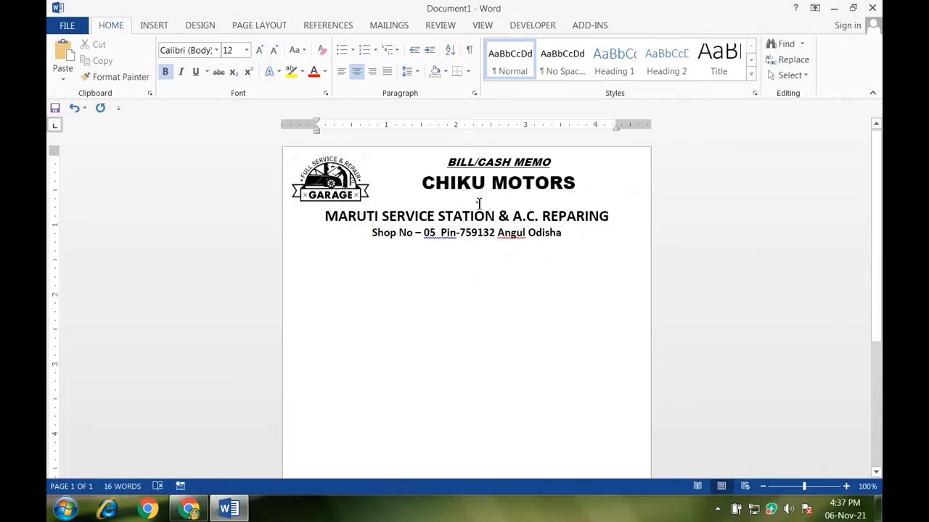
click(274, 49)
click(274, 49)
click(273, 50)
click(273, 49)
click(274, 49)
click(276, 49)
click(276, 49)
click(276, 49)
click(275, 50)
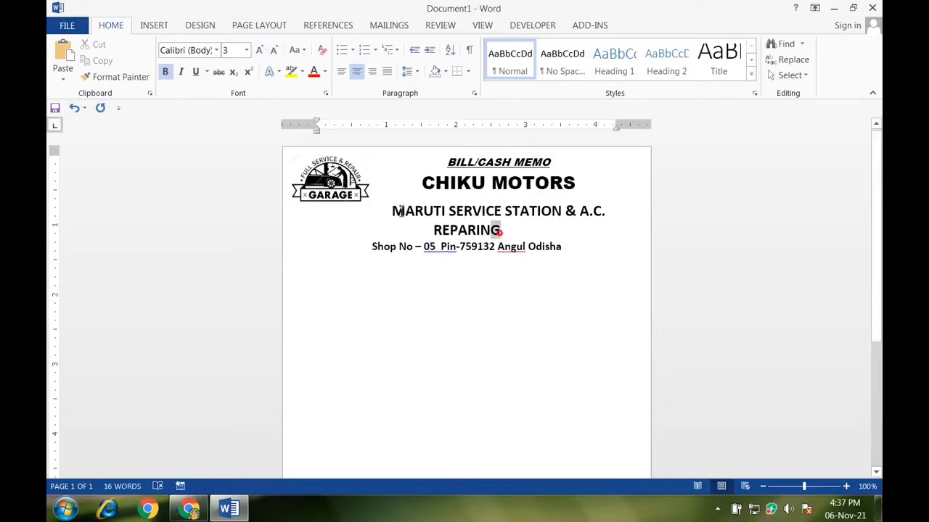
drag(392, 211, 501, 233)
click(259, 50)
click(345, 73)
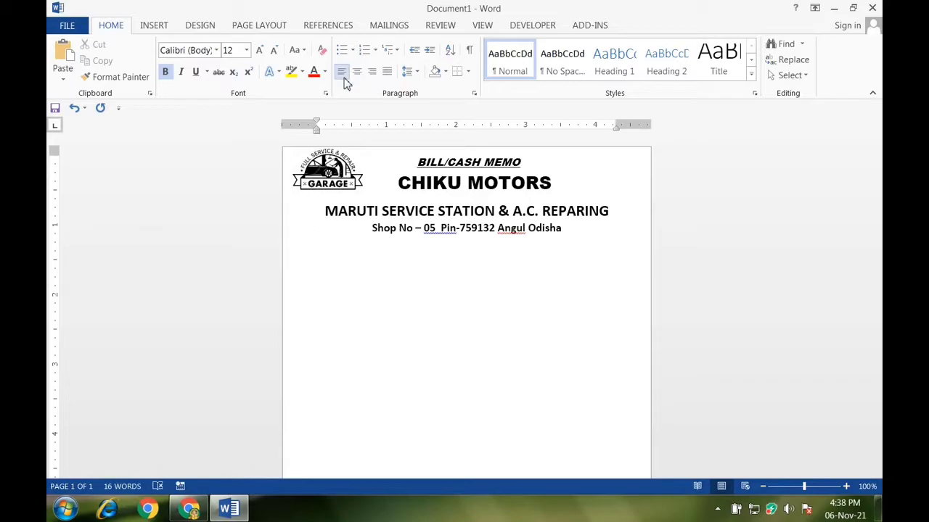
Add an 11 pt 'Bill No ---' and 'Date ---' line with dashed blanks.
text(B)
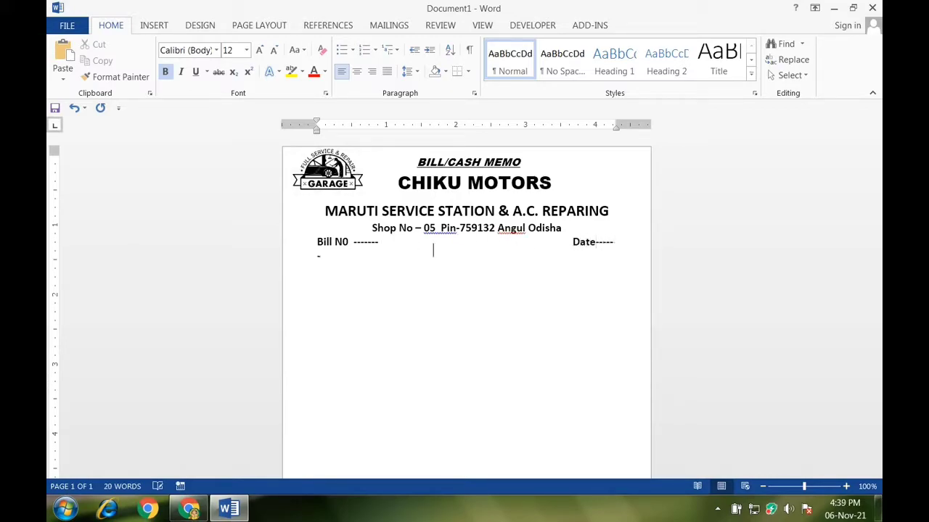
key(BackSpace)
key(BackSpace)
key(BackSpace)
key(BackSpace)
key(BackSpace)
key(BackSpace)
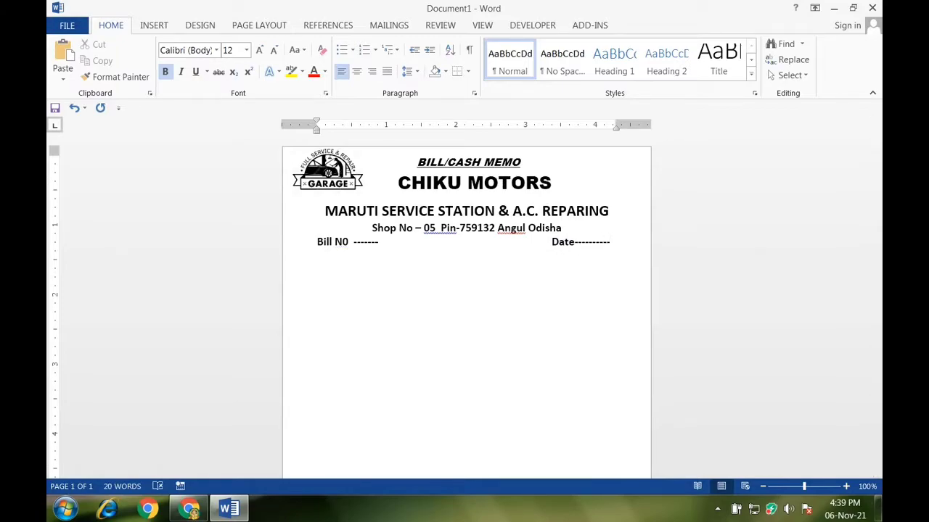
text(---)
drag(317, 243, 618, 243)
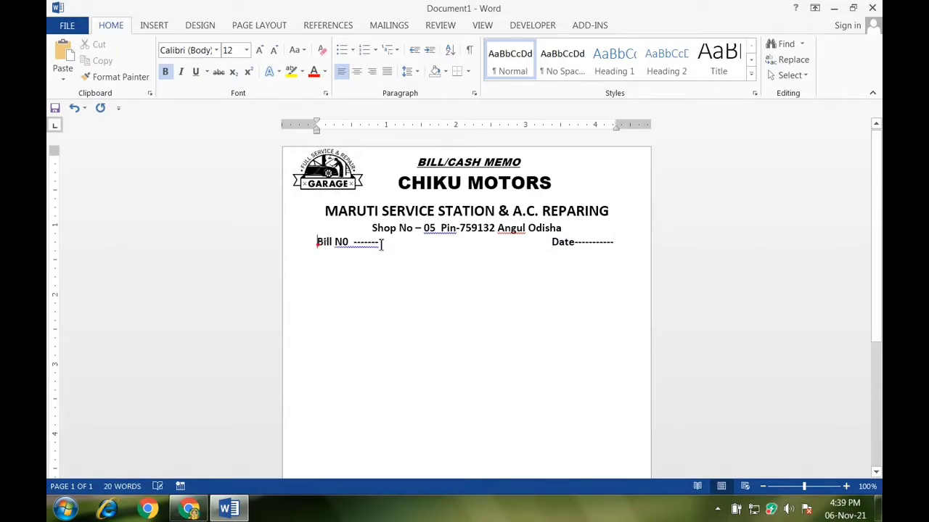
click(274, 49)
click(426, 241)
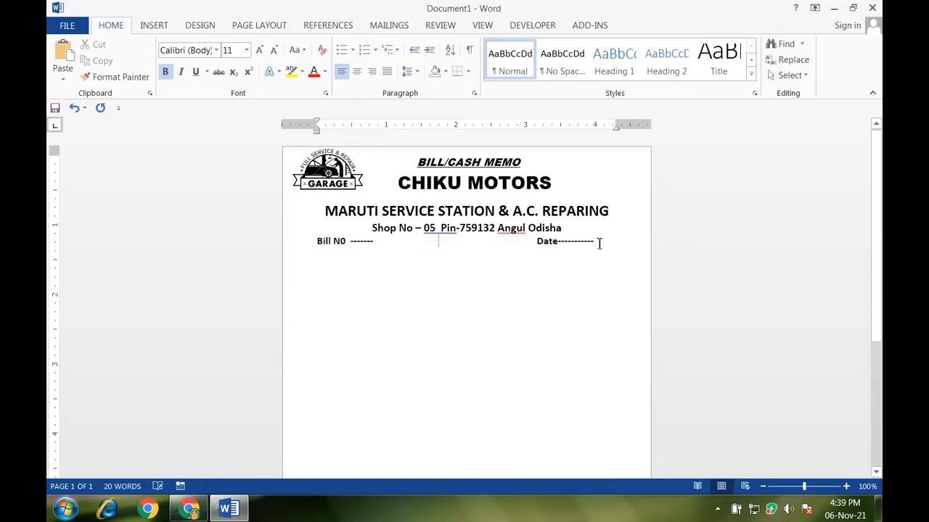
click(597, 242)
text(----)
click(378, 243)
text(----)
Add a Vehicle No, Type and Meter Reading line with dotted blanks.
click(569, 229)
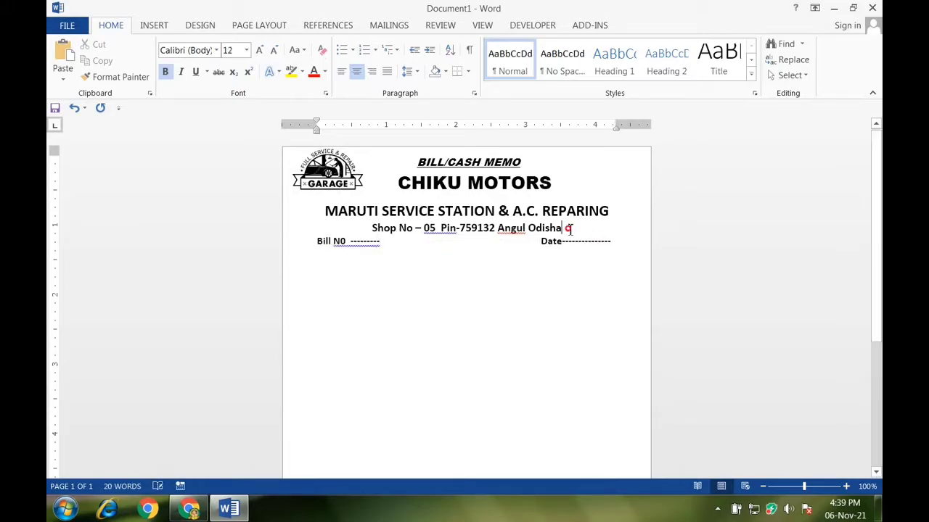
key(Down)
key(Down)
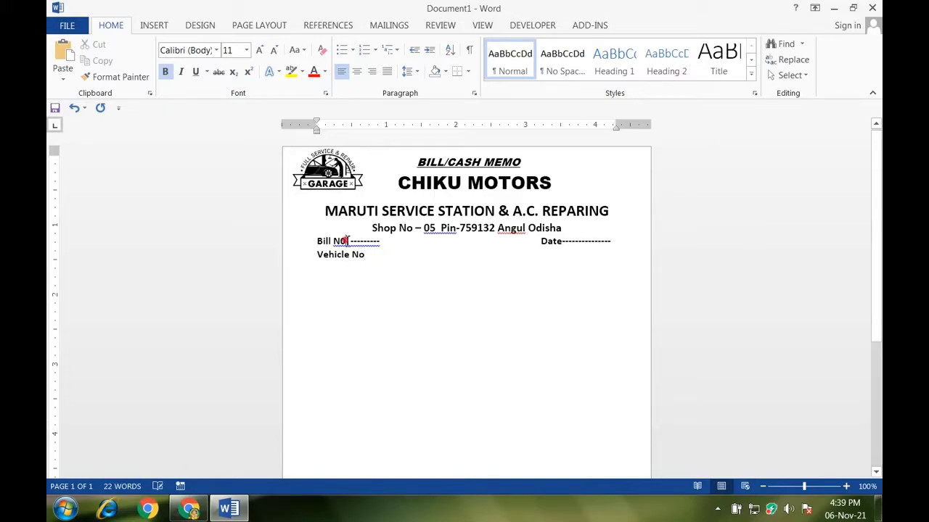
text(No  ...)
key(Tab)
text(……………… Type …………………… Meter Reading)
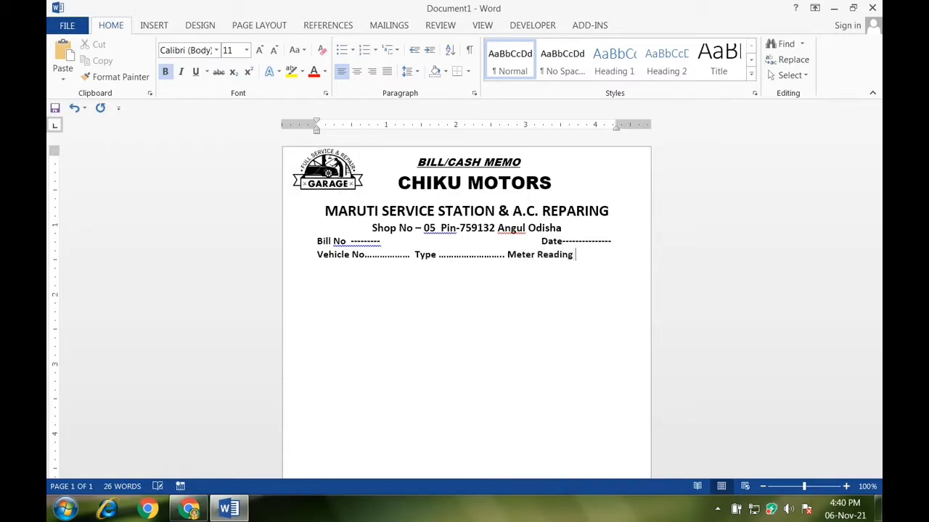
click(507, 255)
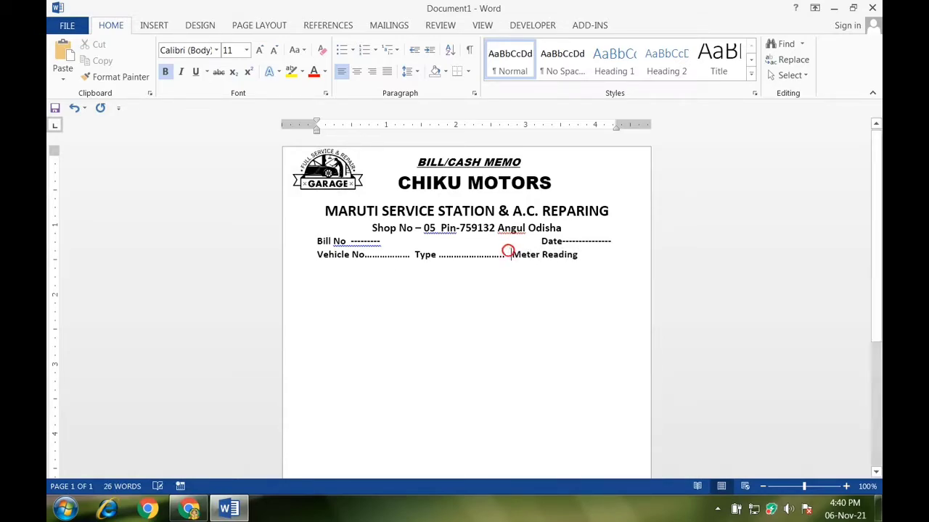
click(438, 255)
click(411, 255)
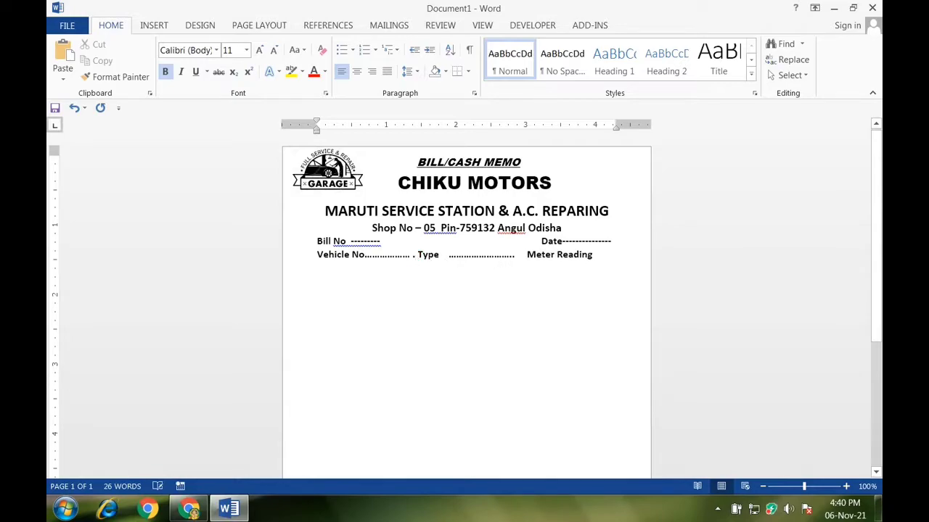
text(.........)
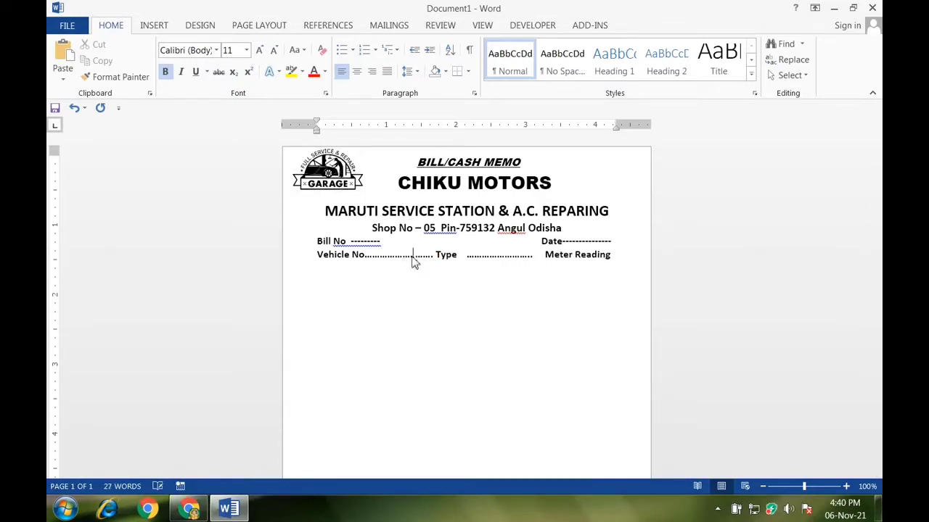
Set the page colour to Yellow from the Design tab's Standard Colors.
click(254, 28)
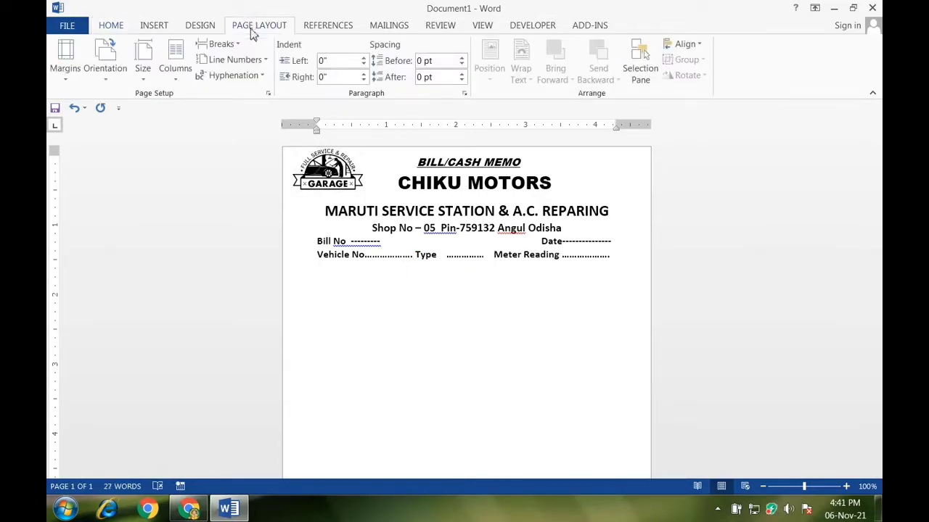
click(215, 30)
click(820, 73)
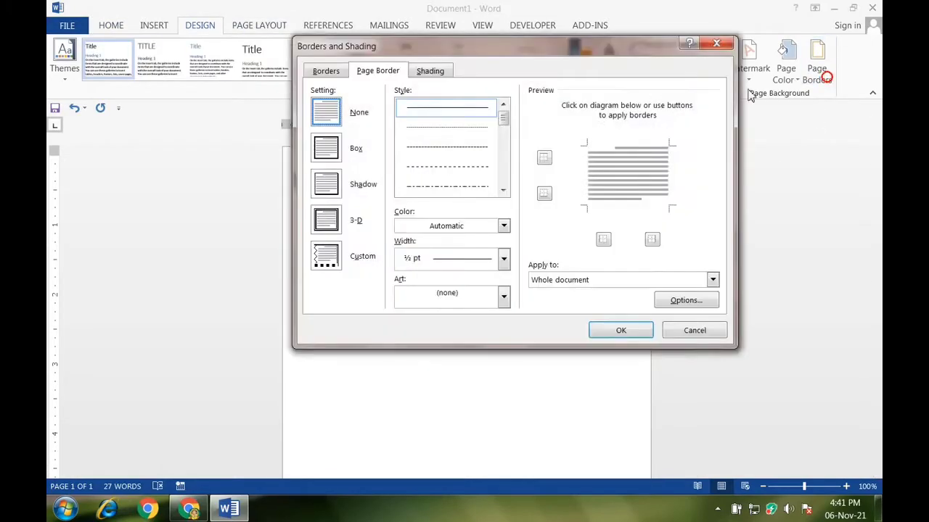
click(716, 44)
click(791, 72)
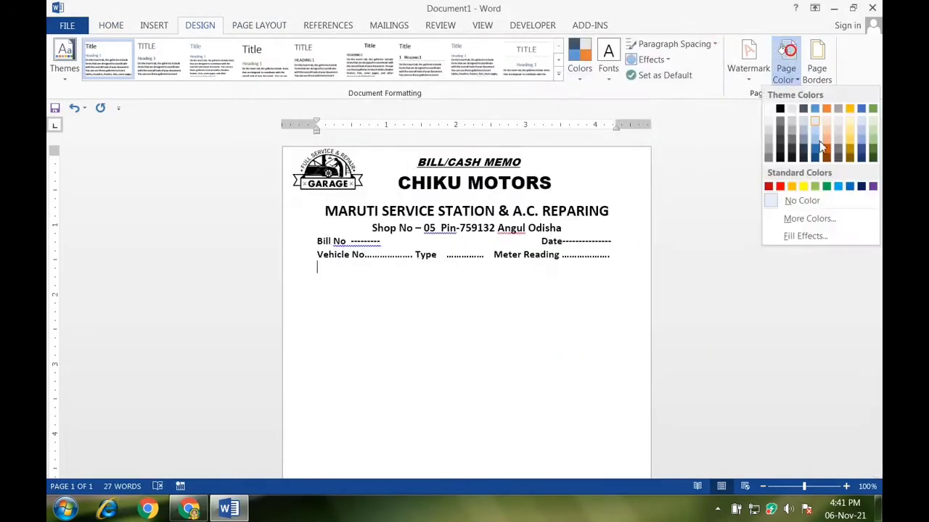
click(801, 81)
click(800, 81)
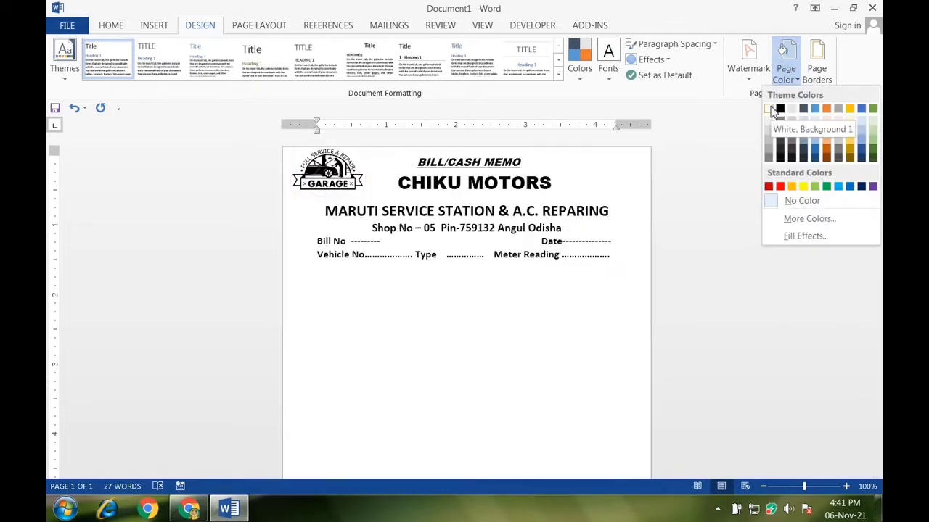
click(803, 186)
click(330, 175)
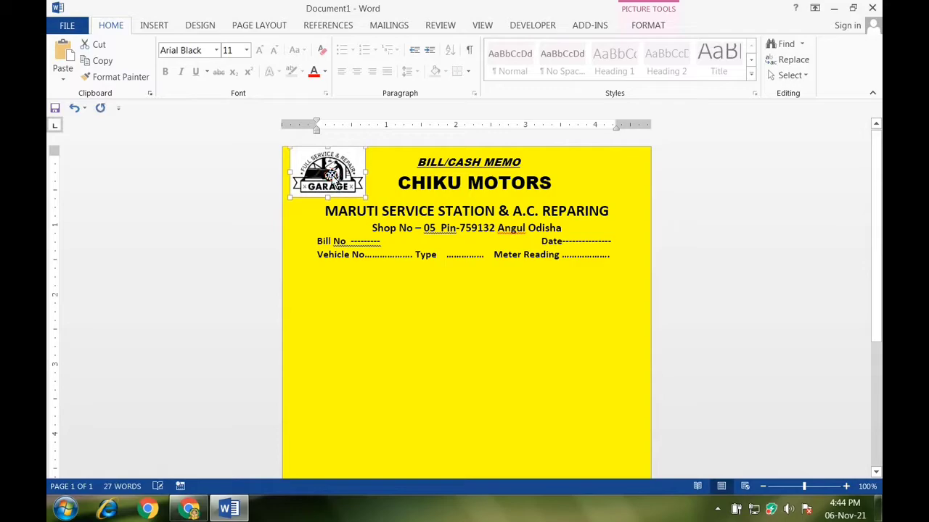
Nudge the logo lower and make its white background transparent with Set Transparent Color.
drag(330, 174, 331, 178)
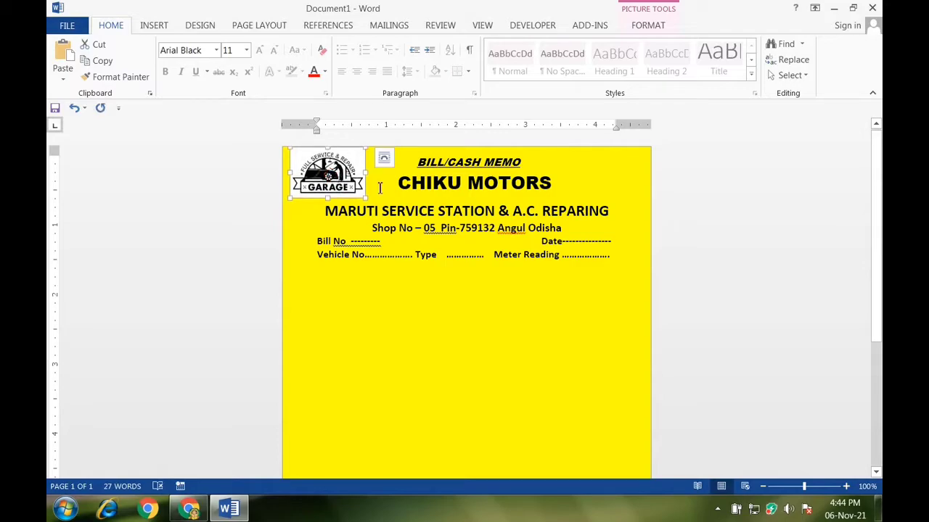
double_click(330, 163)
click(142, 62)
click(145, 355)
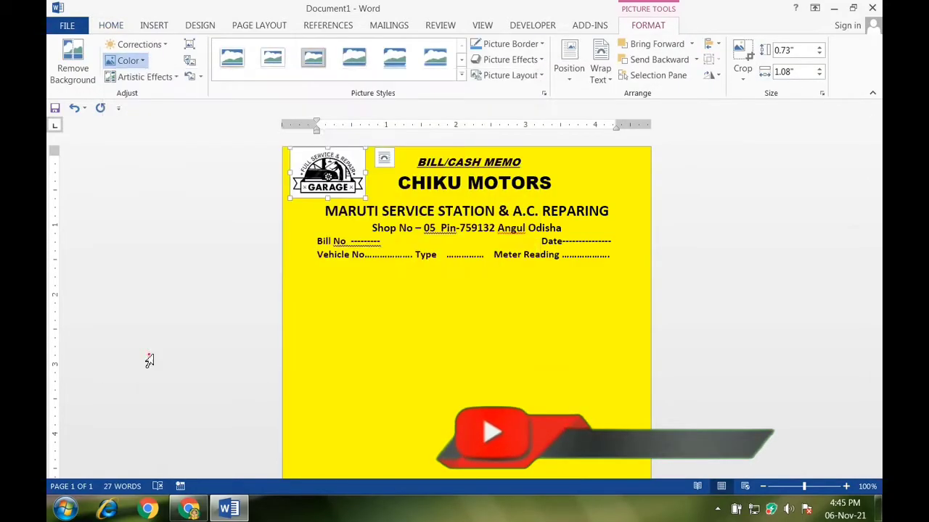
click(343, 177)
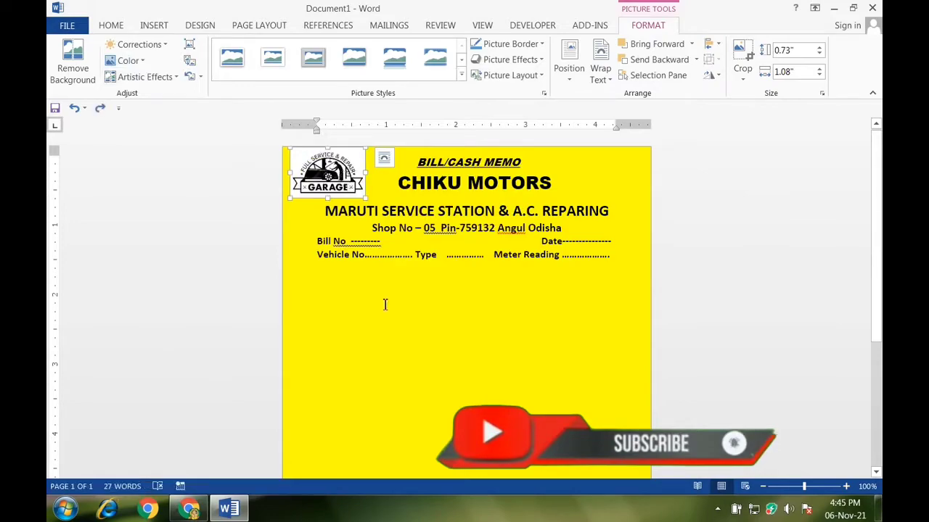
click(386, 338)
Redo the logo's white-background transparency after an undo, then deselect the picture.
click(339, 175)
double_click(339, 174)
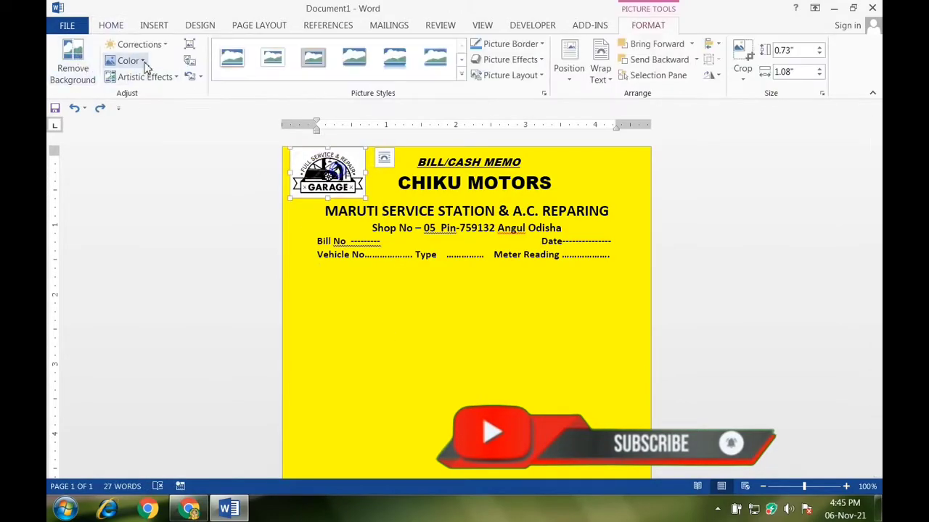
click(129, 62)
click(145, 355)
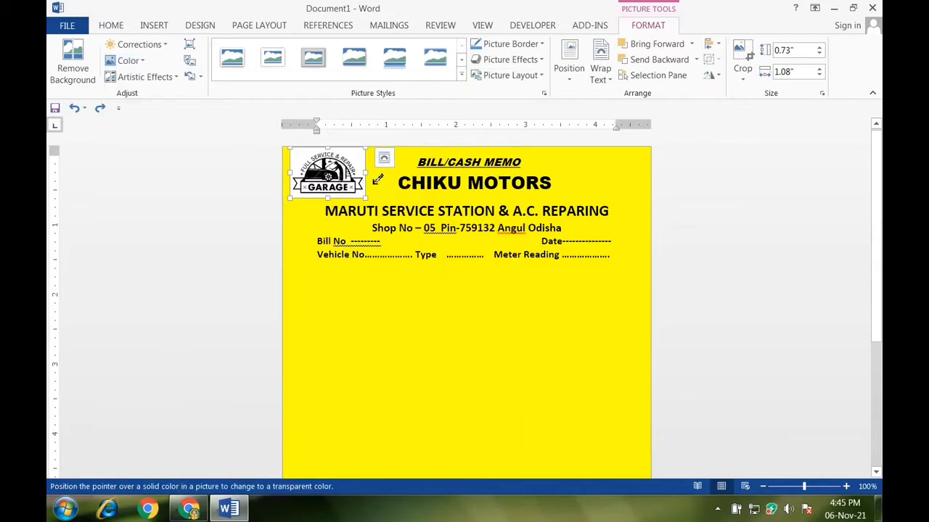
click(128, 62)
click(165, 354)
click(358, 162)
key(ctrl+z)
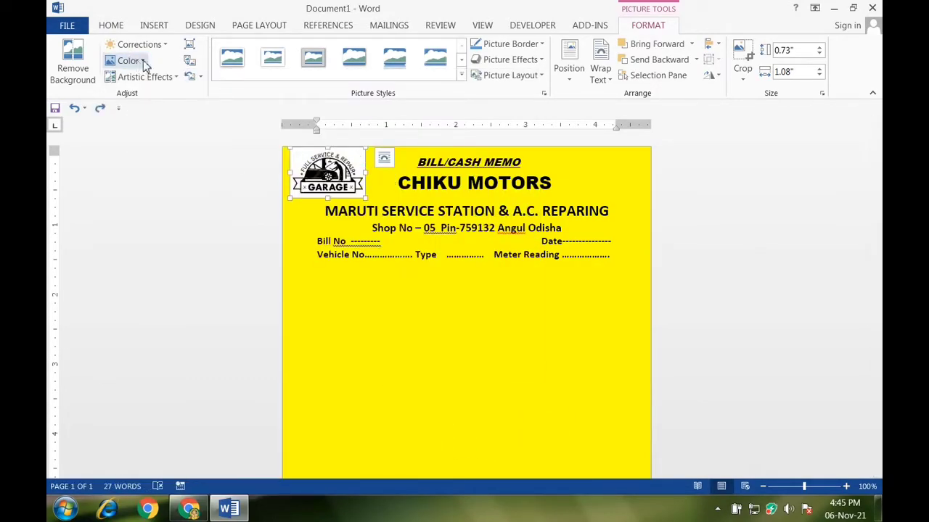
click(129, 62)
click(138, 355)
click(356, 154)
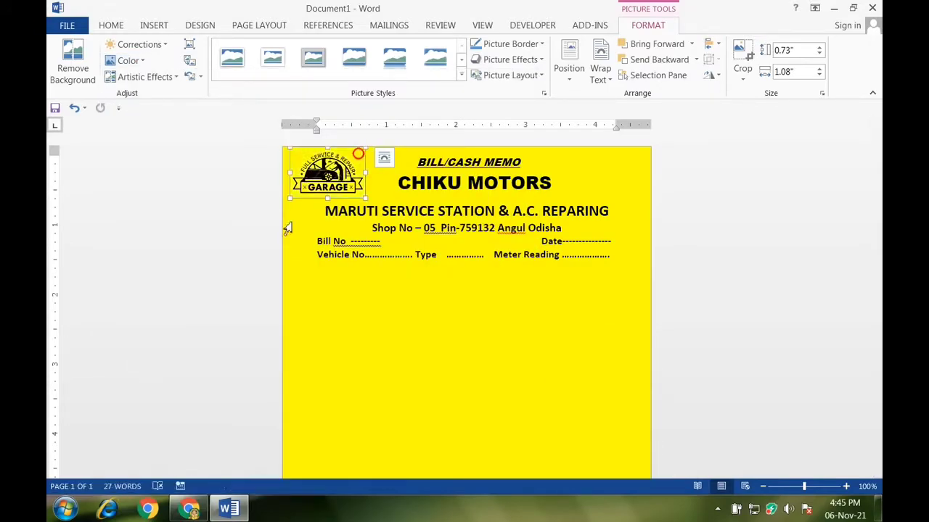
click(368, 324)
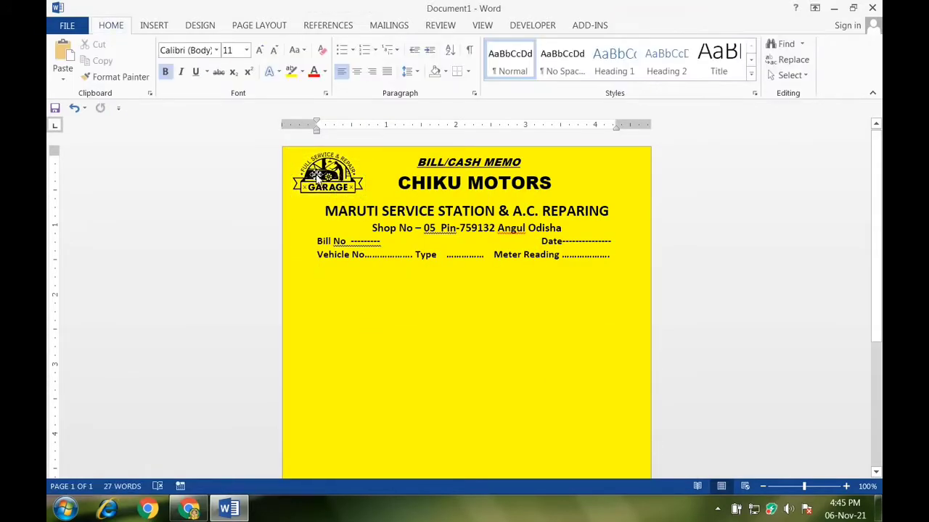
click(154, 25)
Insert a 5-column, 4-row table and stretch it wider across the memo.
click(137, 79)
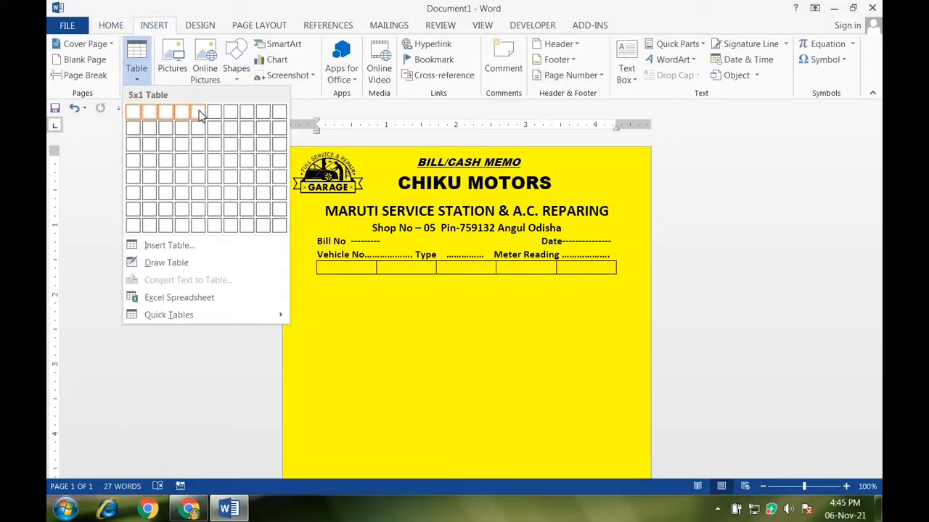
click(198, 160)
drag(616, 319, 649, 320)
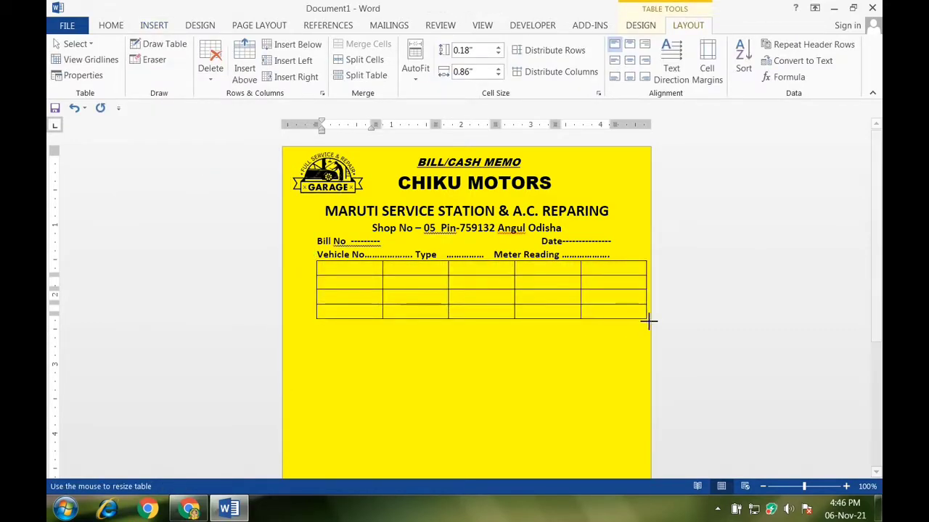
click(310, 256)
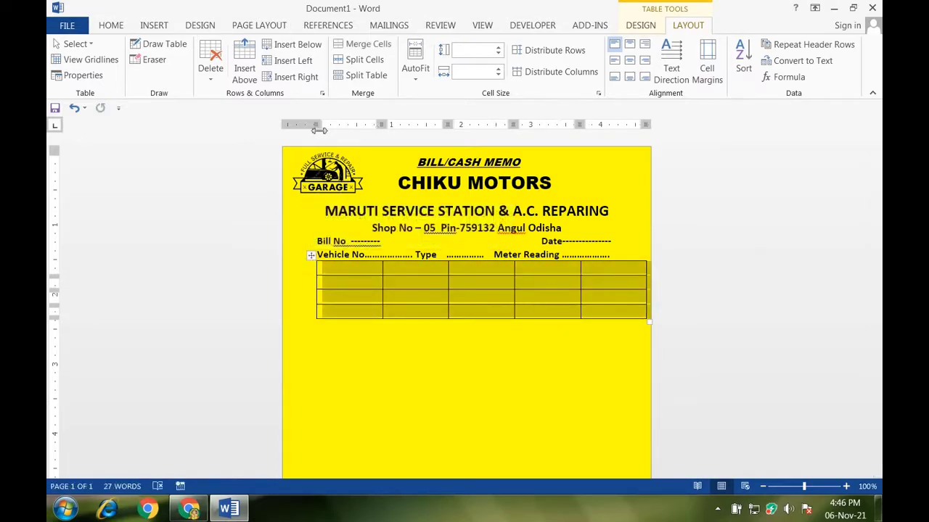
drag(305, 263, 296, 263)
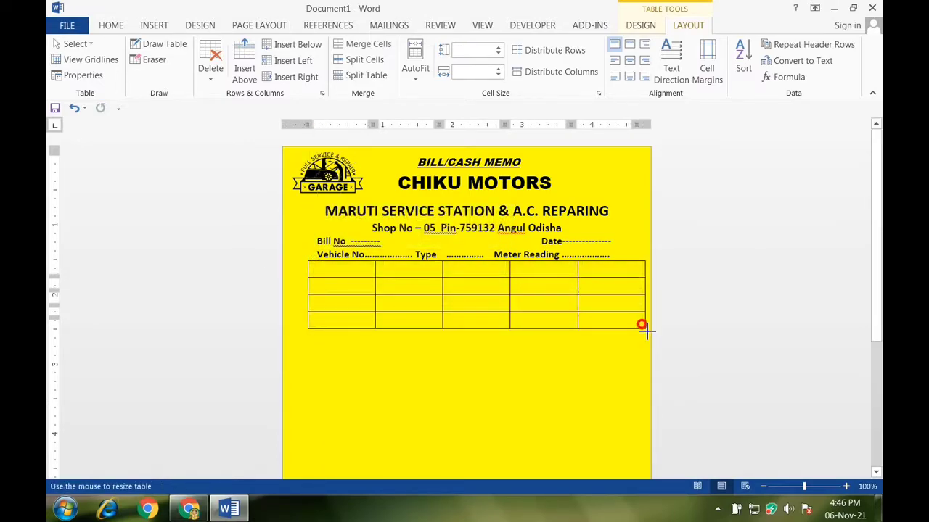
drag(644, 328, 648, 331)
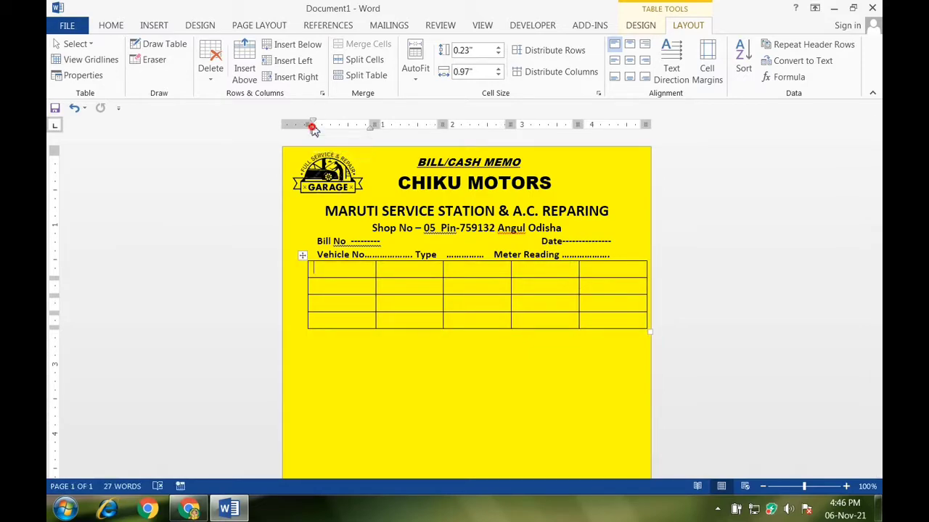
Narrow the table's first column by dragging its marker left.
click(307, 261)
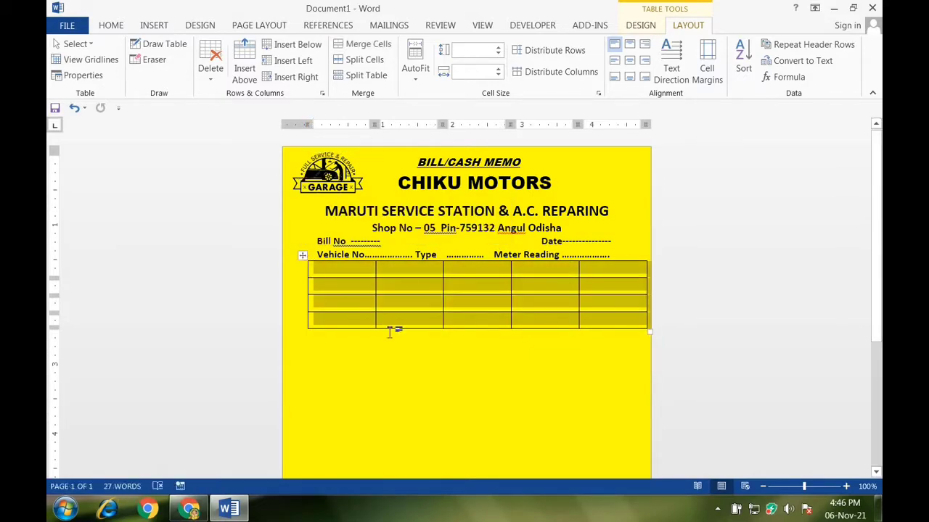
click(394, 327)
click(343, 274)
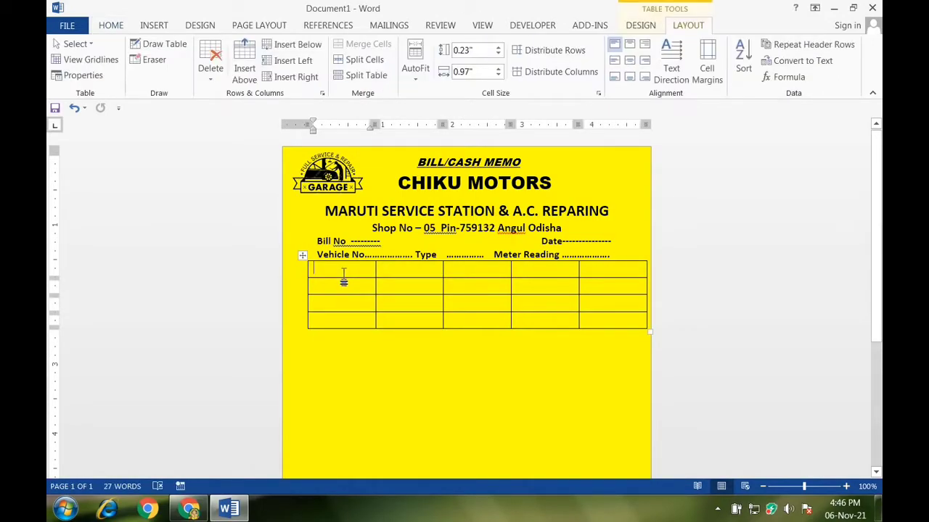
drag(376, 131, 333, 134)
text(s)
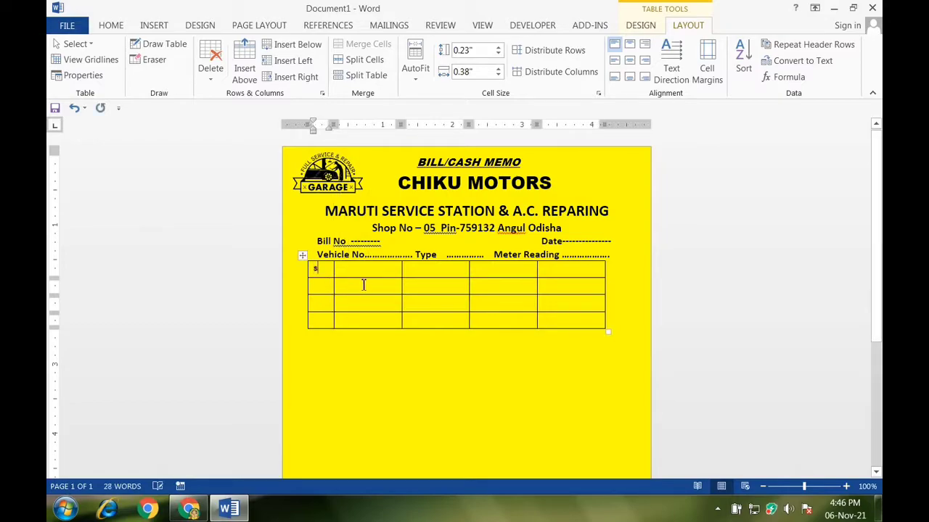
Type Sl NO, PARTICULARS and RATE into the first three top-row cells.
text(l)
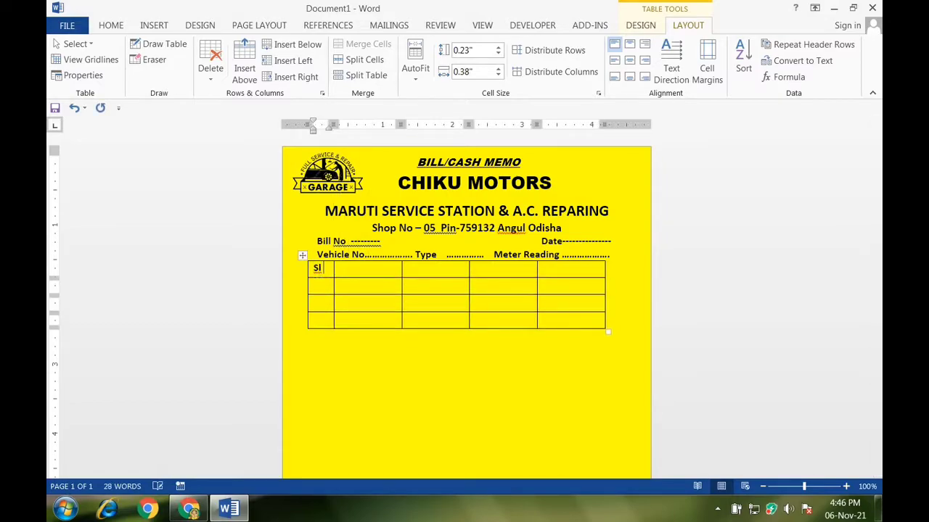
text( No)
key(BackSpace)
key(BackSpace)
key(BackSpace)
text(N)
click(360, 283)
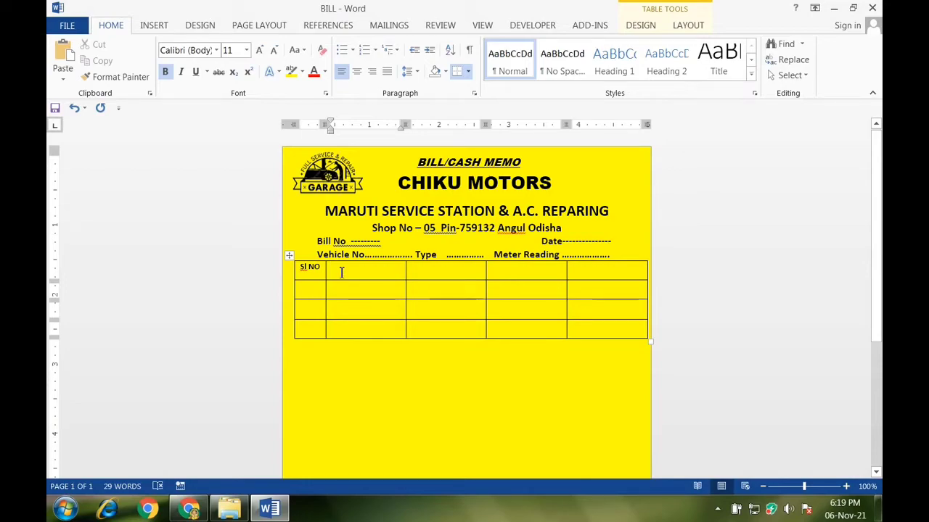
text(PARTICULAR)
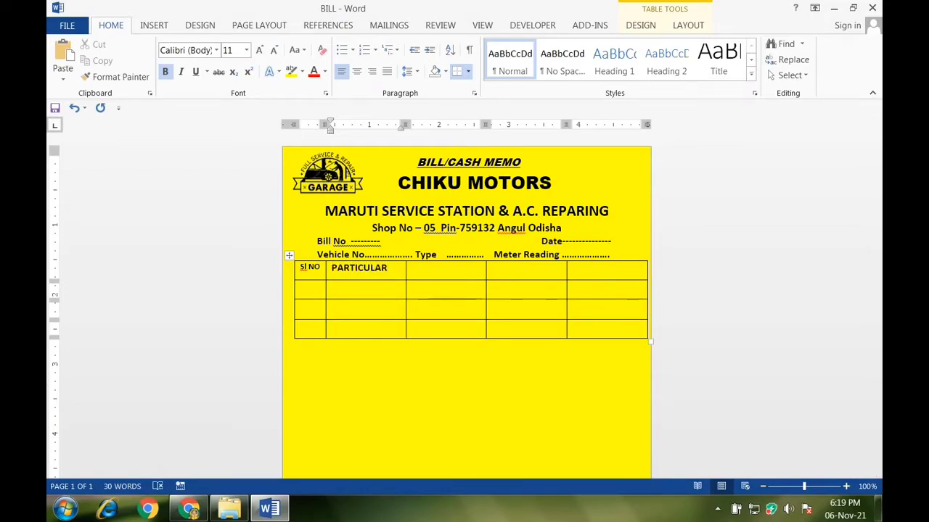
text(S)
text(ATE)
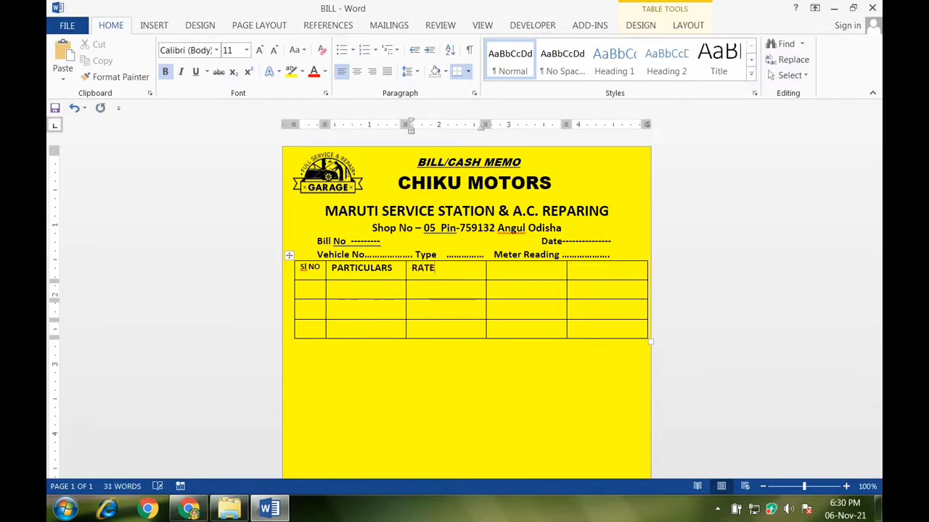
click(515, 272)
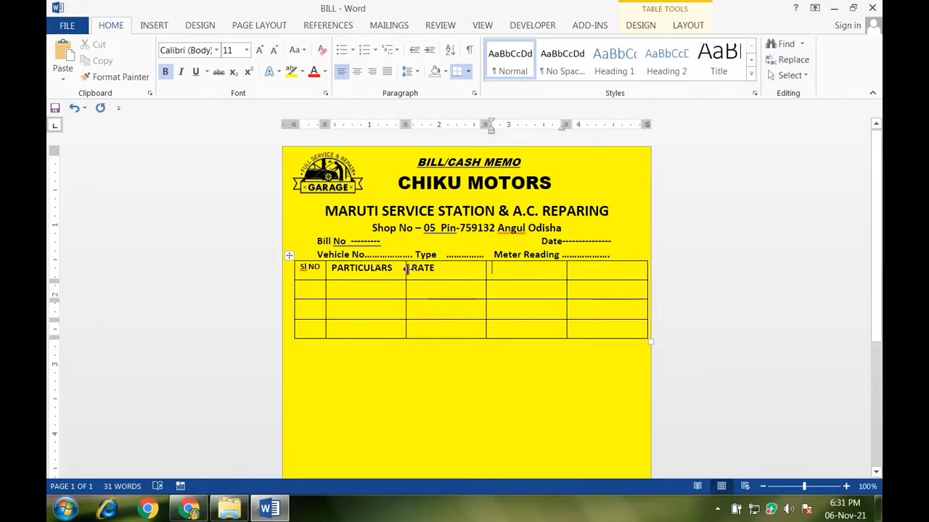
Widen PARTICULARS and split a narrower last header cell after RATE.
drag(406, 269, 452, 270)
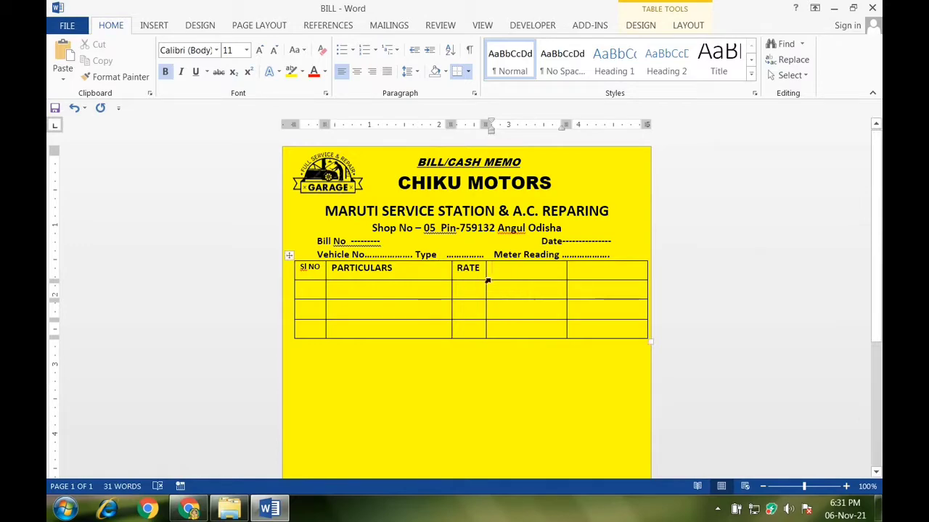
click(488, 271)
drag(487, 273, 615, 281)
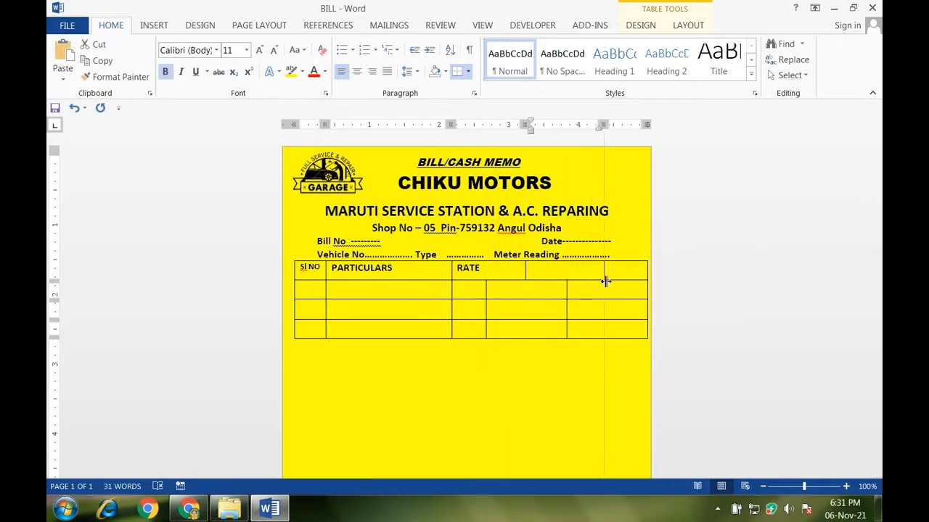
click(528, 274)
drag(528, 276, 565, 276)
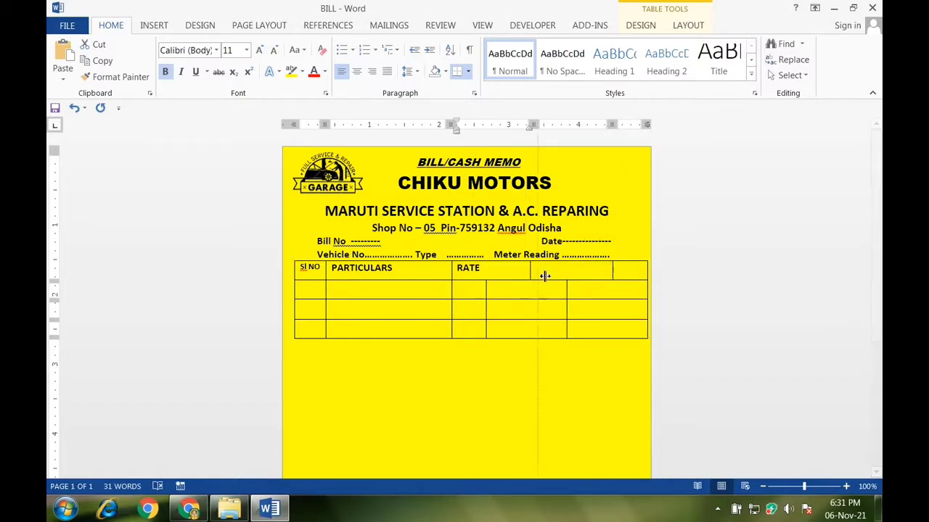
click(482, 304)
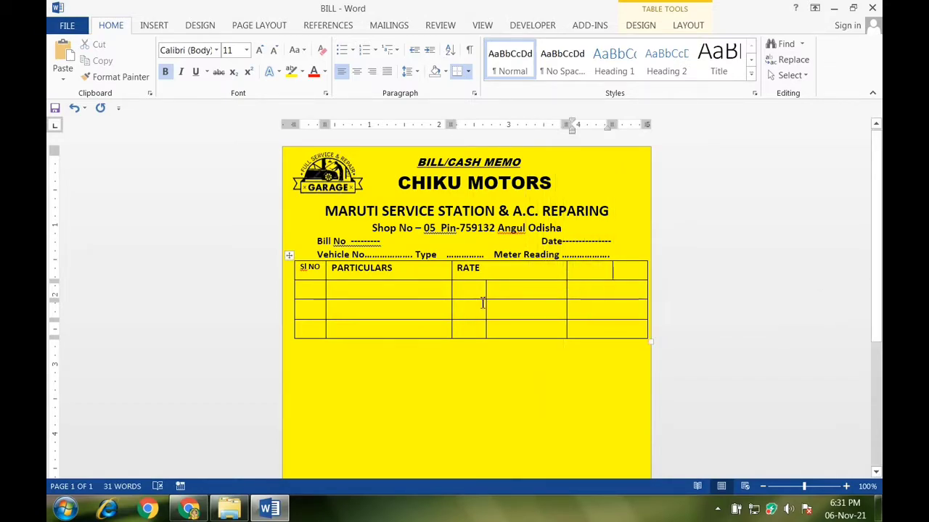
Shift the body-row column borders so PARTICULARS is wider.
drag(485, 299, 526, 300)
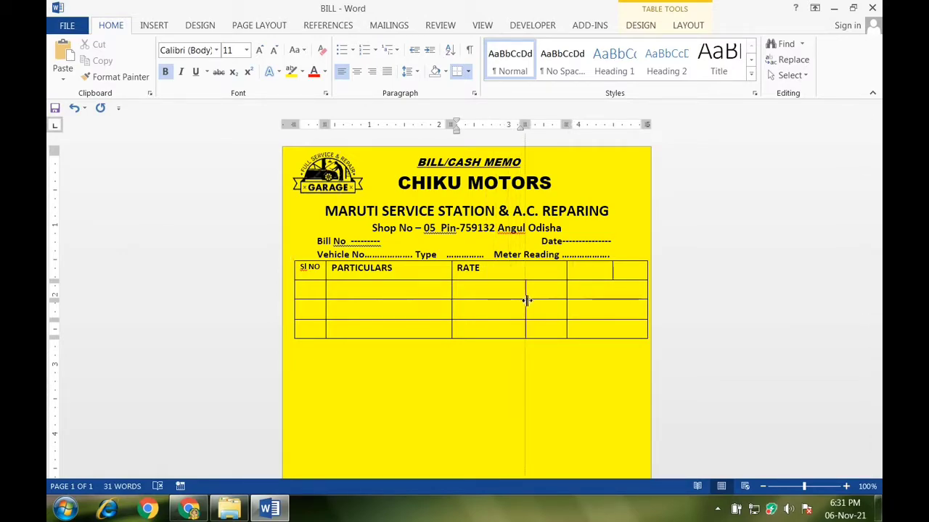
drag(526, 300, 525, 300)
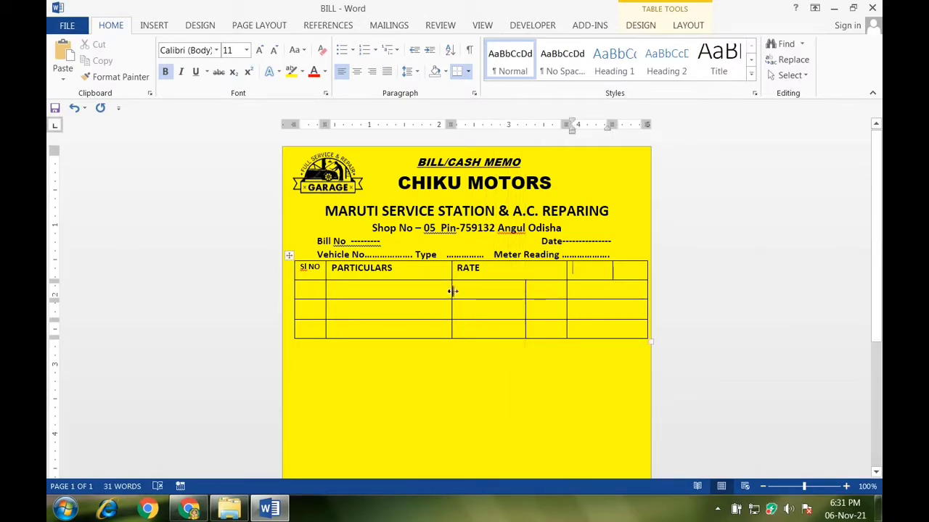
drag(452, 291, 491, 294)
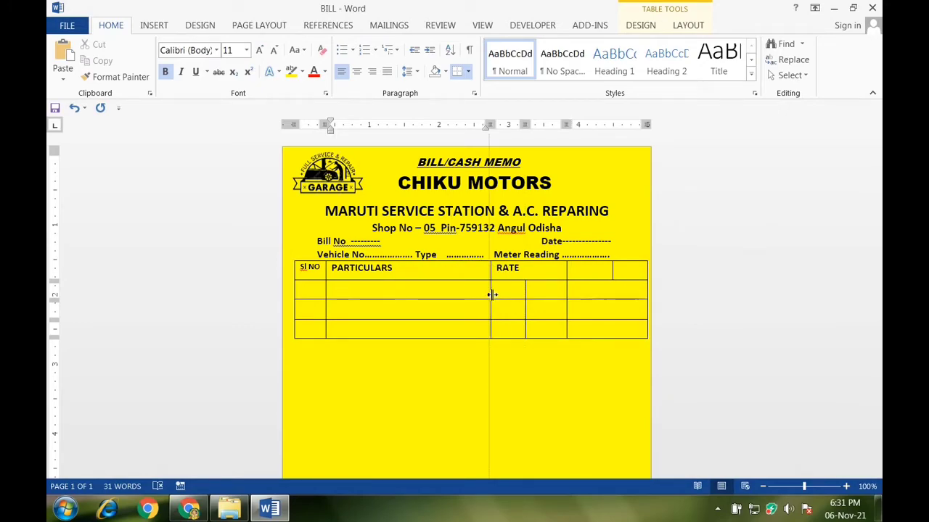
drag(566, 299, 578, 299)
mouse_move(490, 293)
mouse_down()
mouse_move(508, 292)
mouse_move(535, 335)
mouse_up()
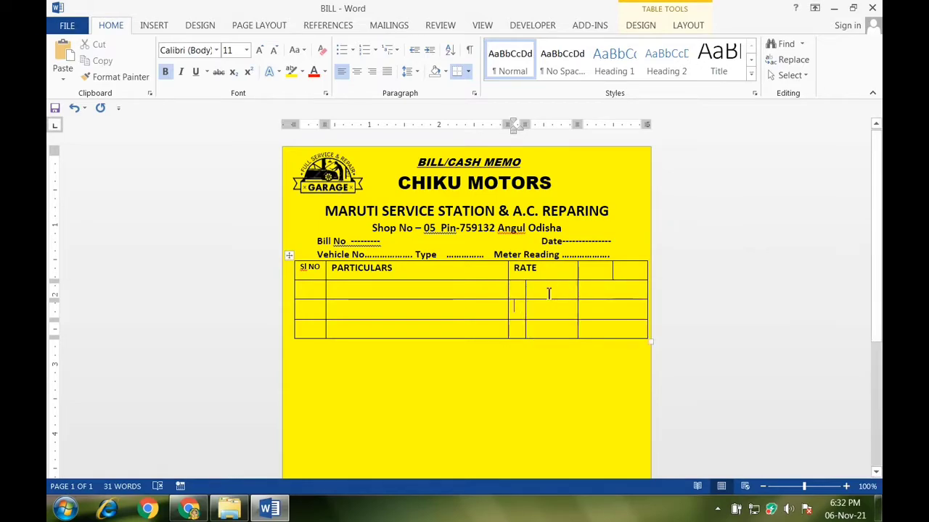
Merge the split RATE cells in the first three body rows.
drag(547, 290, 516, 288)
right_click(522, 290)
click(551, 297)
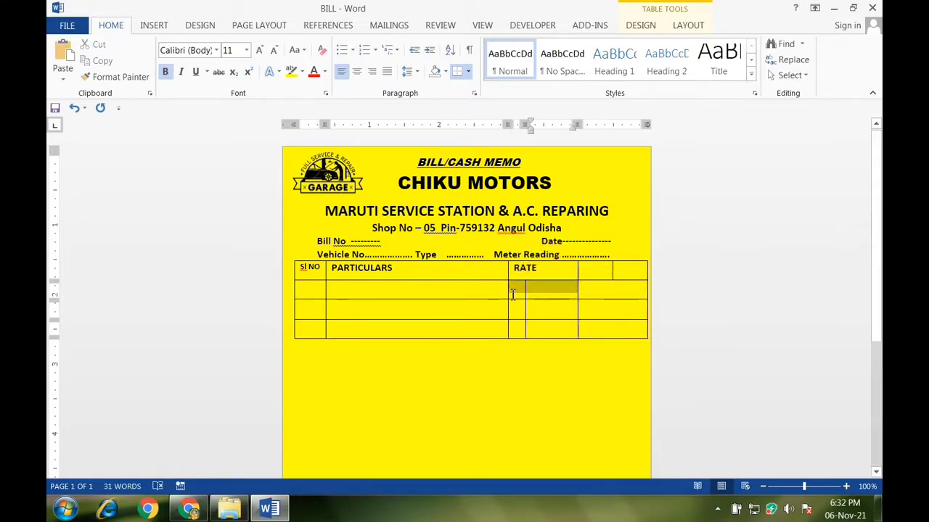
right_click(526, 284)
click(562, 385)
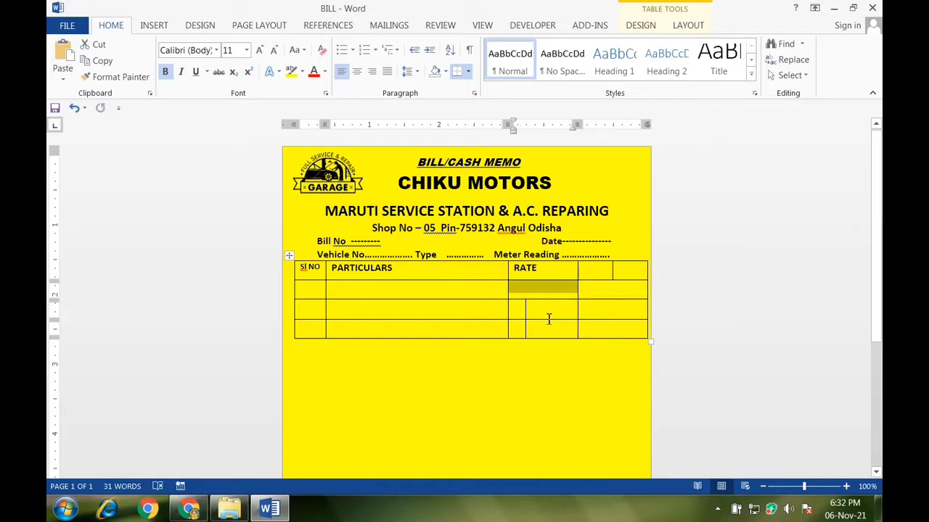
drag(549, 320, 435, 310)
mouse_move(547, 311)
mouse_down()
mouse_move(516, 317)
mouse_move(524, 326)
mouse_up()
right_click(516, 317)
click(566, 229)
right_click(524, 326)
click(567, 230)
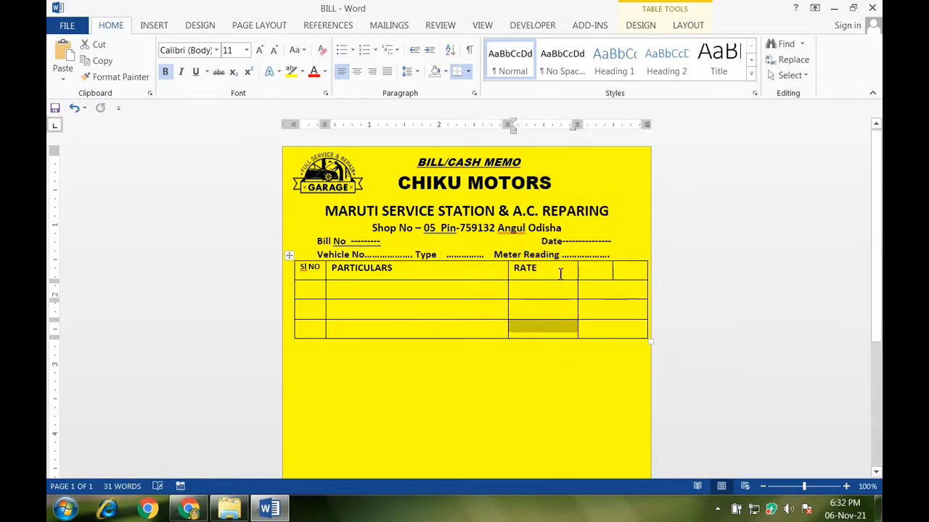
click(579, 341)
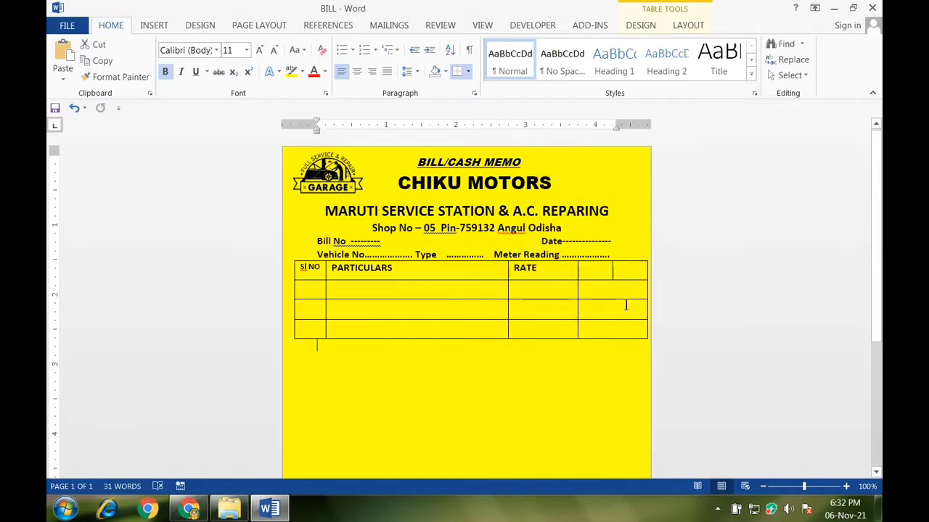
Draw a dividing line in the last header cell with Draw Table.
click(590, 272)
click(150, 26)
click(138, 73)
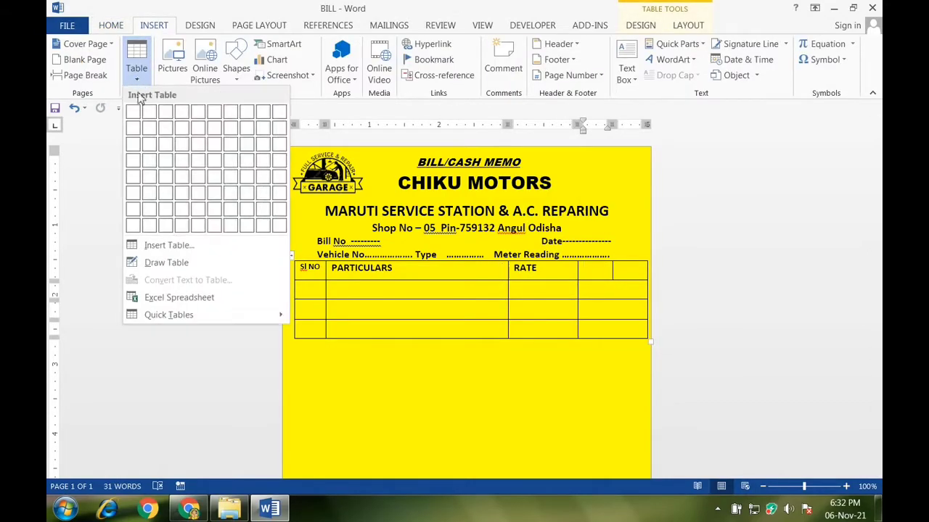
click(167, 263)
drag(581, 267, 627, 266)
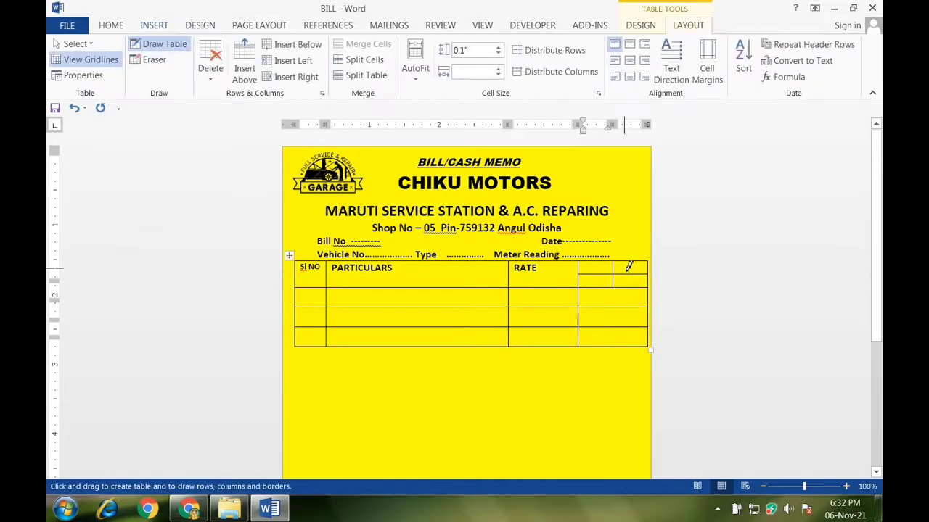
click(107, 27)
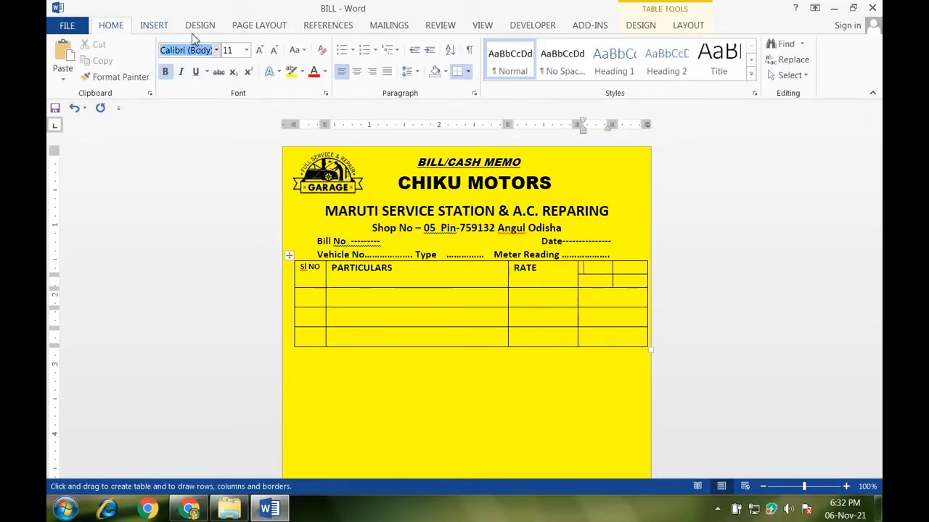
click(156, 25)
key(Escape)
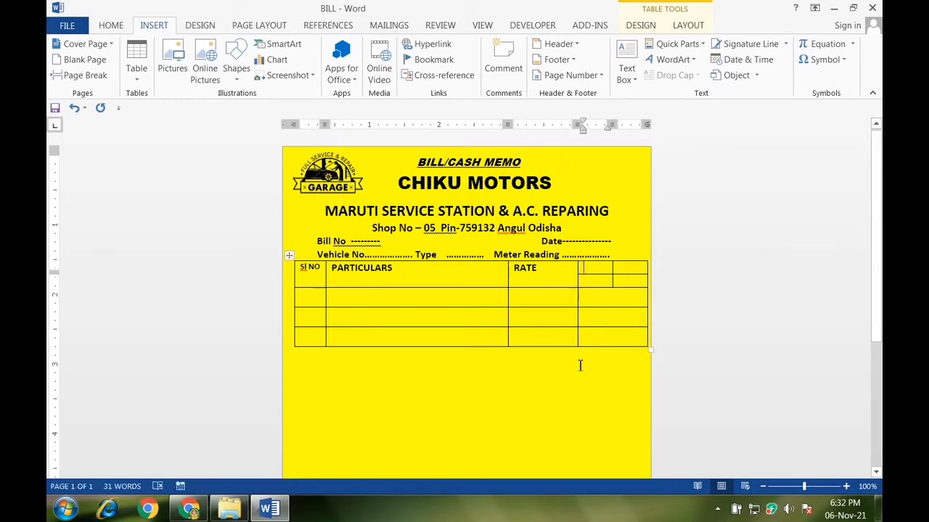
Add a merged Amount header with Rs. and P sub-columns beneath it.
text(A)
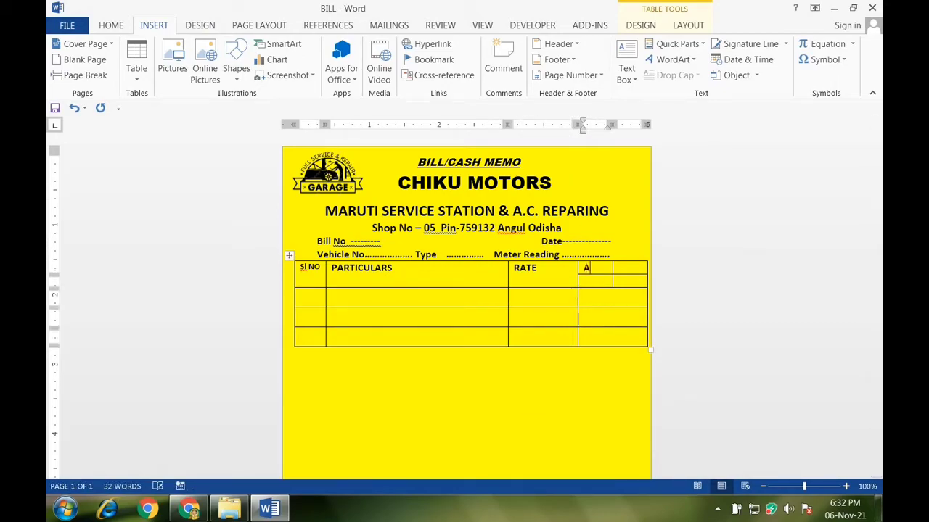
text(mount)
click(622, 276)
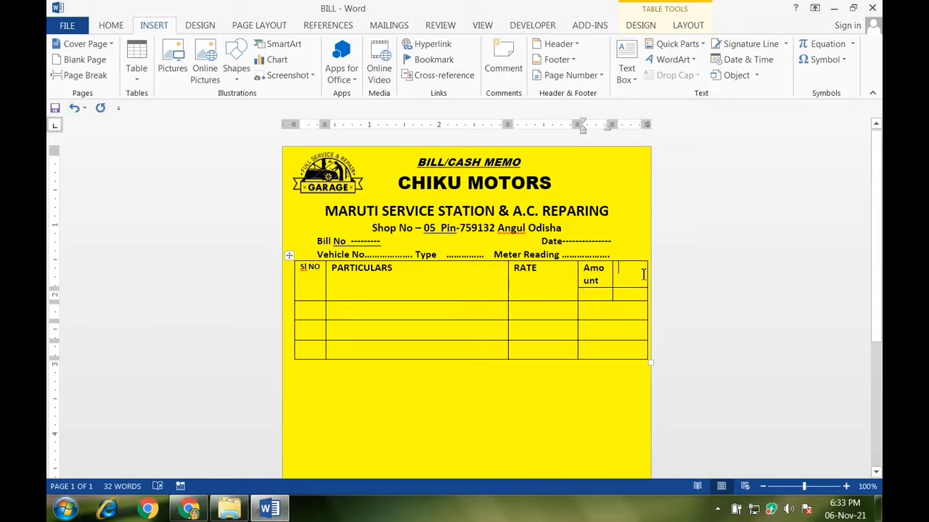
drag(643, 274, 595, 275)
right_click(595, 276)
click(643, 392)
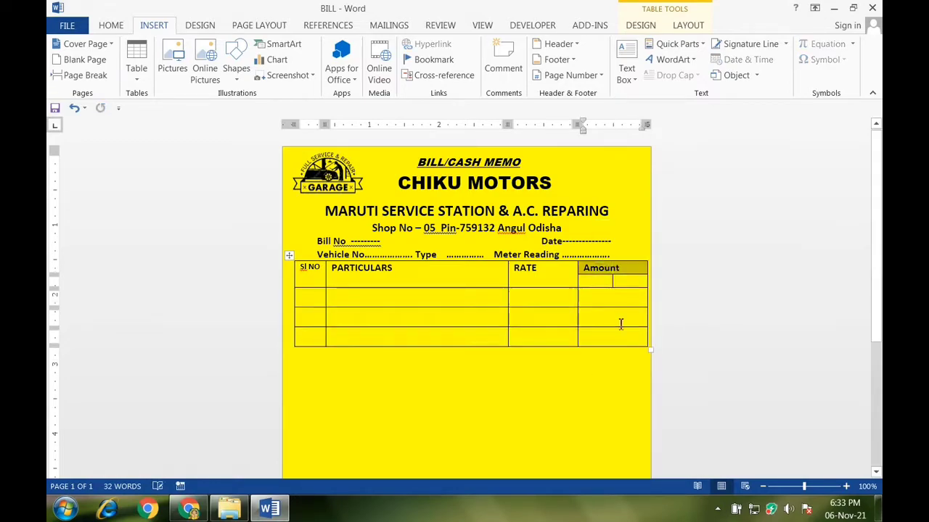
click(601, 283)
text(Rs.)
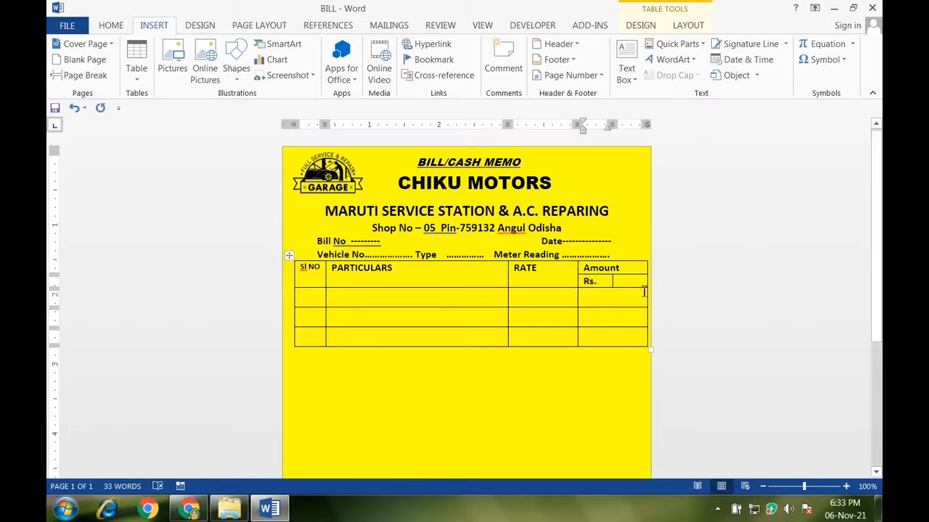
click(637, 281)
text(P)
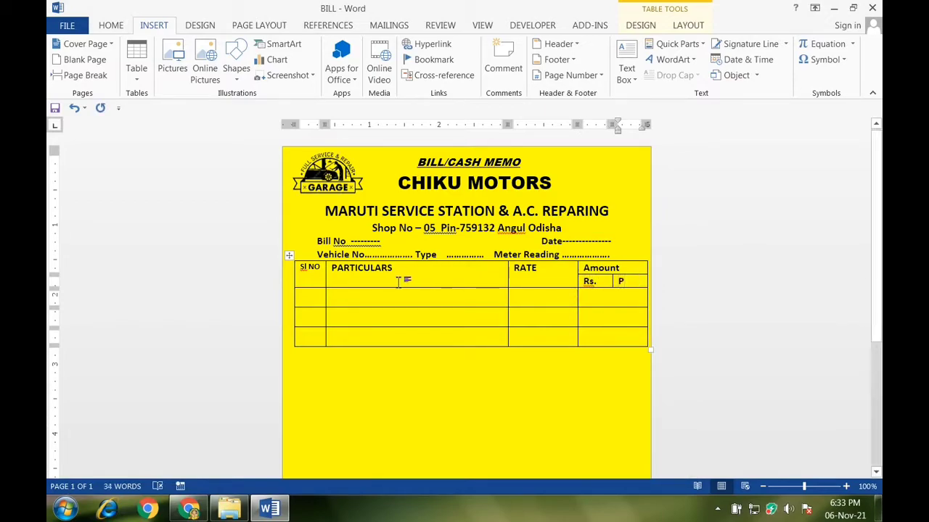
Centre the PARTICULARS and RATE headings.
click(323, 273)
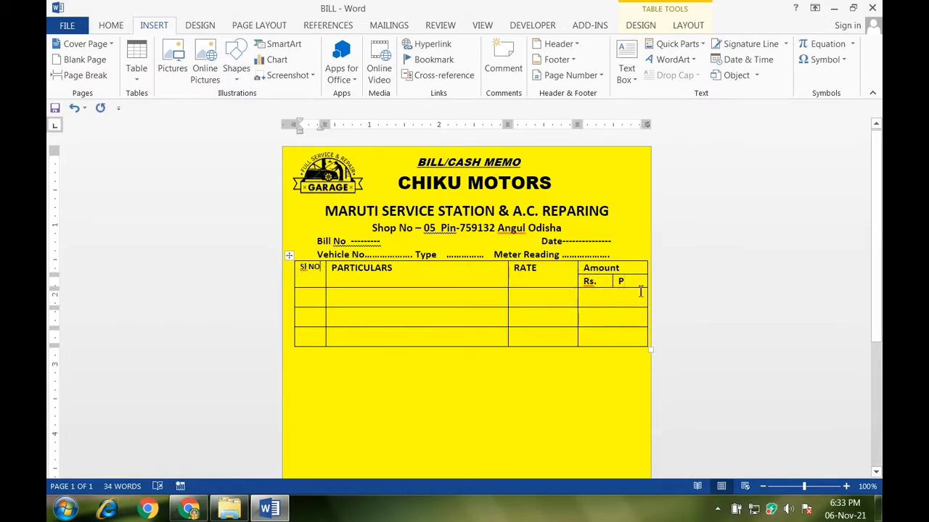
drag(551, 273, 356, 273)
click(109, 25)
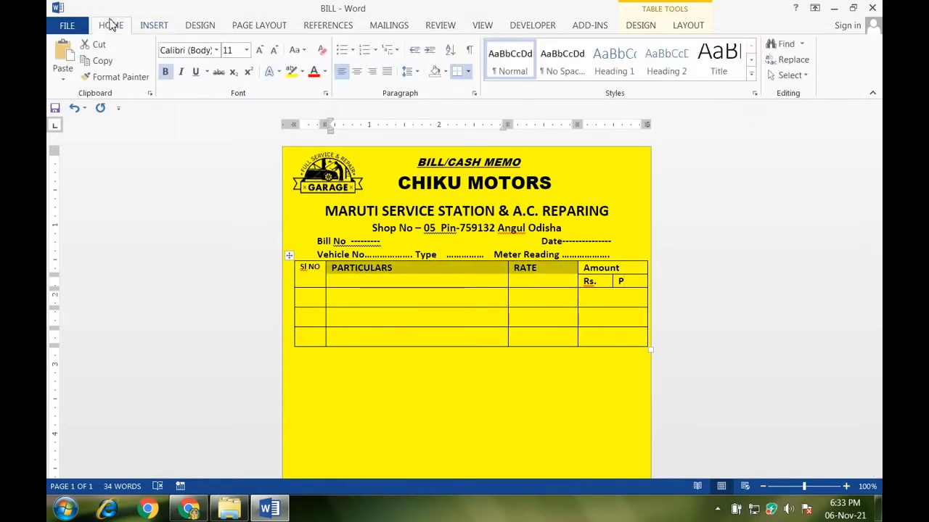
click(356, 71)
Enlarge the Sl NO heading font and widen its column to fit.
drag(300, 267, 320, 267)
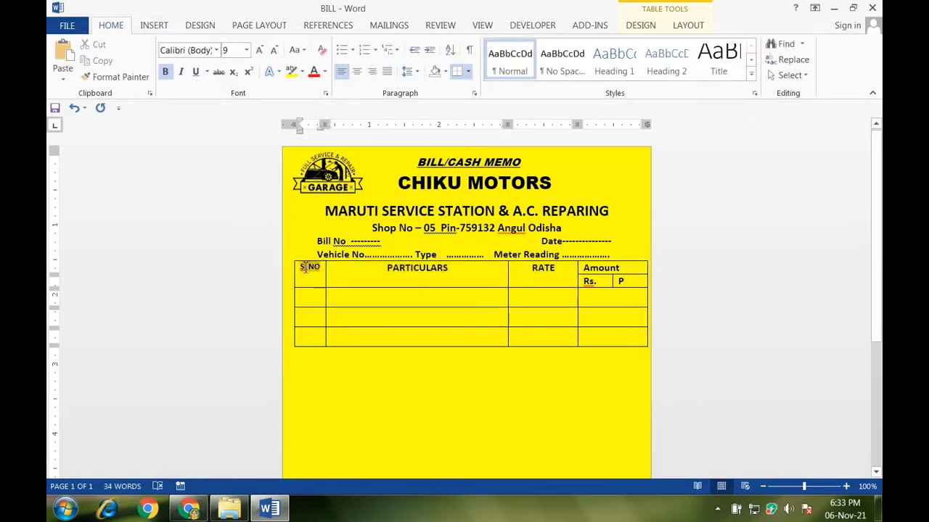
click(259, 50)
click(273, 50)
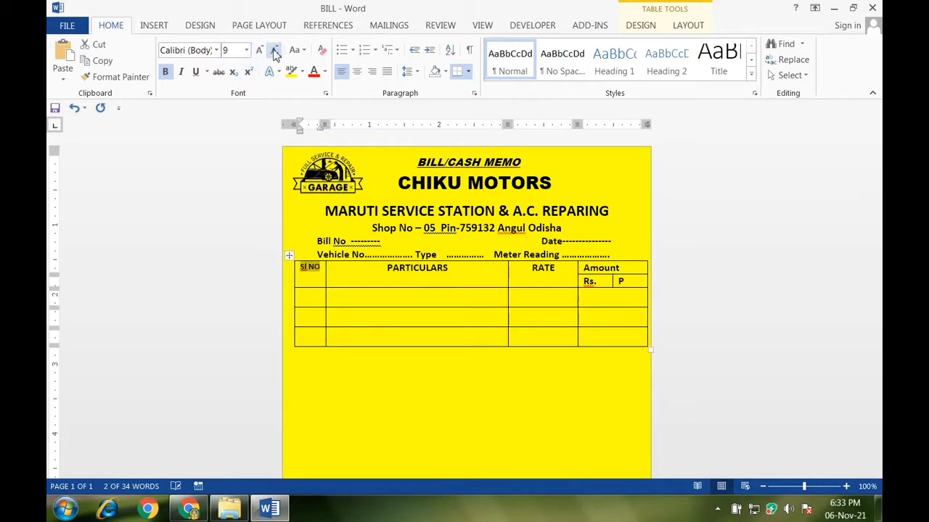
click(259, 50)
drag(326, 267, 337, 268)
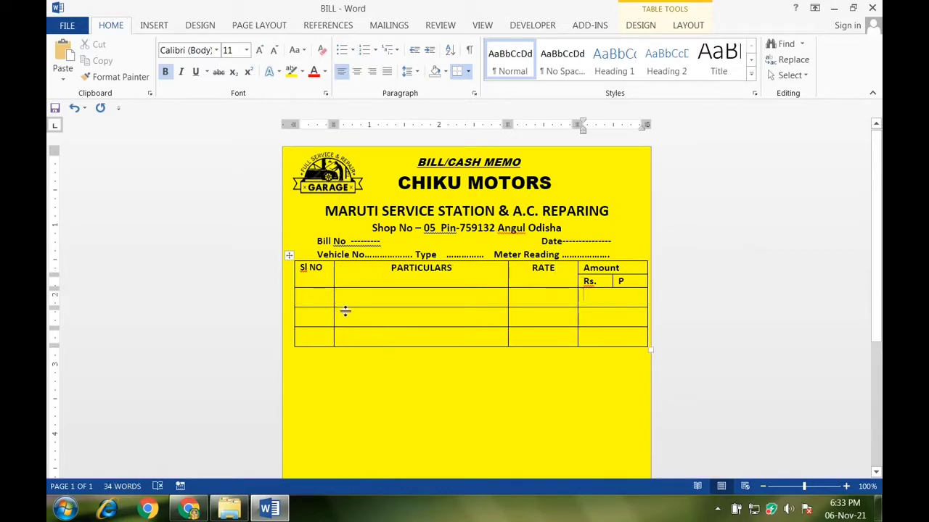
Drag the item rows' lower border down the page to make them tall.
mouse_move(345, 311)
mouse_down()
mouse_move(353, 517)
mouse_move(373, 424)
mouse_up()
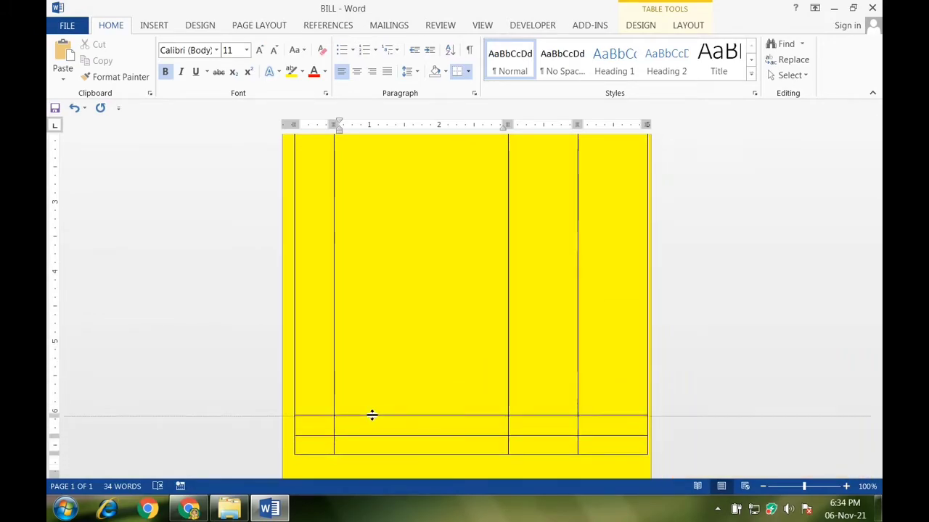
drag(372, 425, 371, 425)
scroll(412, 313, up, 4)
scroll(412, 313, down, 1)
scroll(410, 315, down, 4)
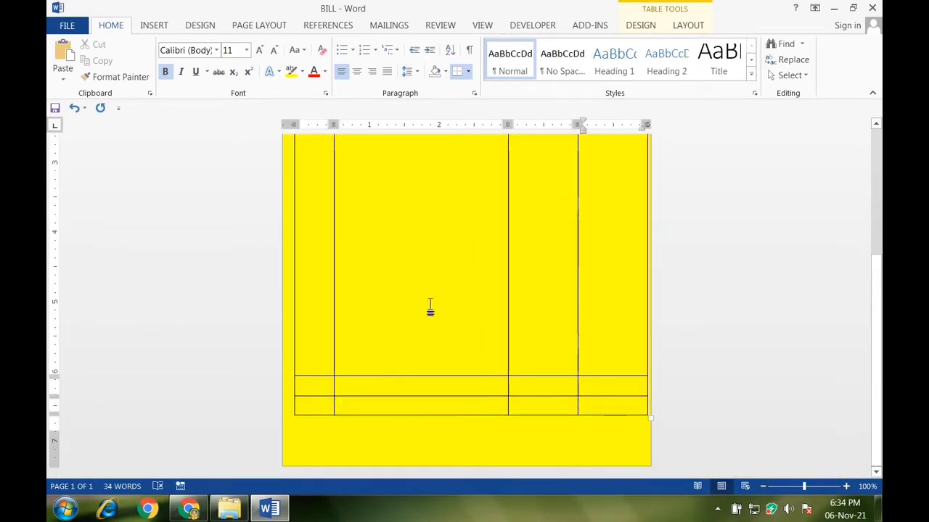
Merge each of the two bottom rows into a single full-width cell.
click(338, 390)
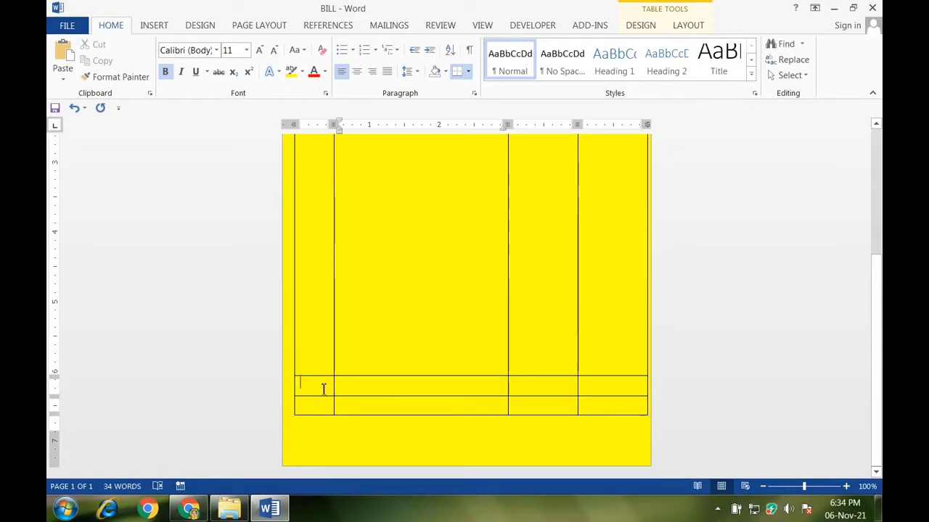
drag(324, 389, 628, 390)
right_click(629, 390)
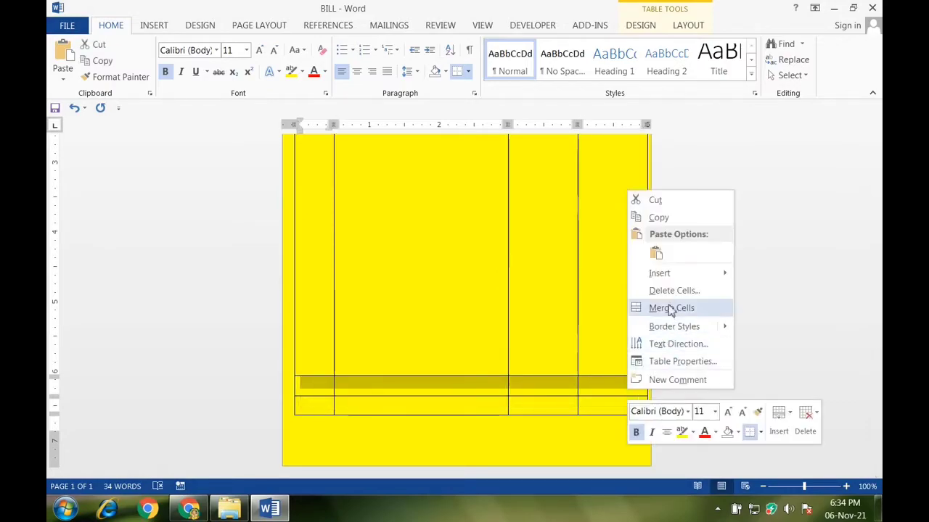
click(680, 305)
mouse_move(327, 406)
mouse_down()
mouse_move(487, 420)
mouse_move(609, 408)
mouse_up()
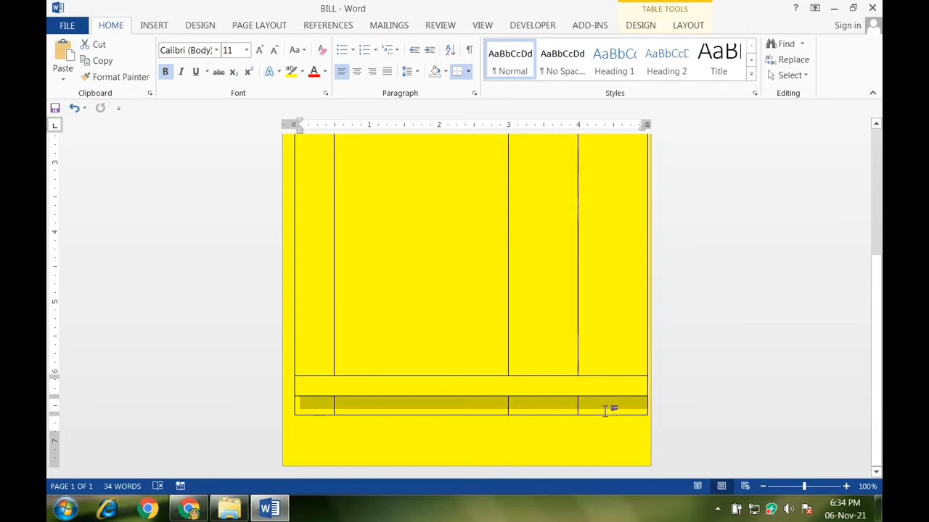
right_click(524, 410)
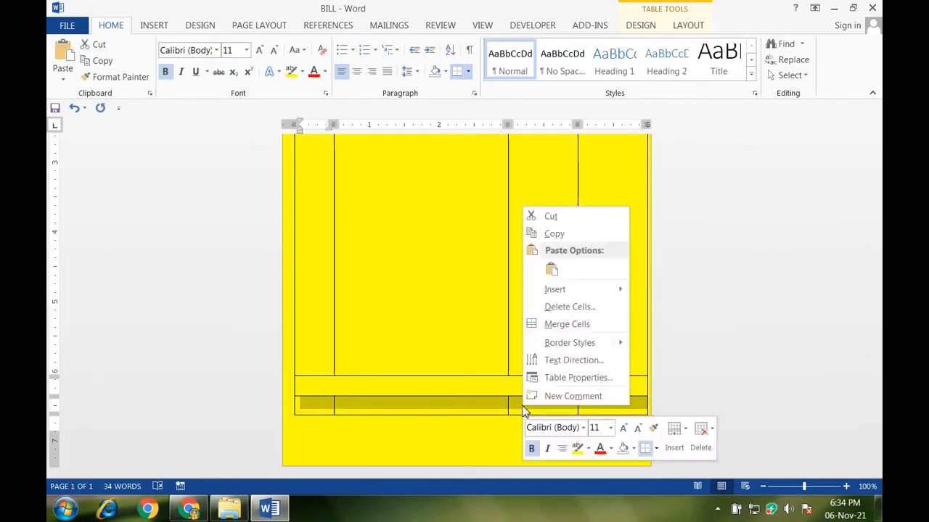
click(558, 324)
Turn on Draw Table from the Insert Table menu.
click(454, 385)
click(149, 29)
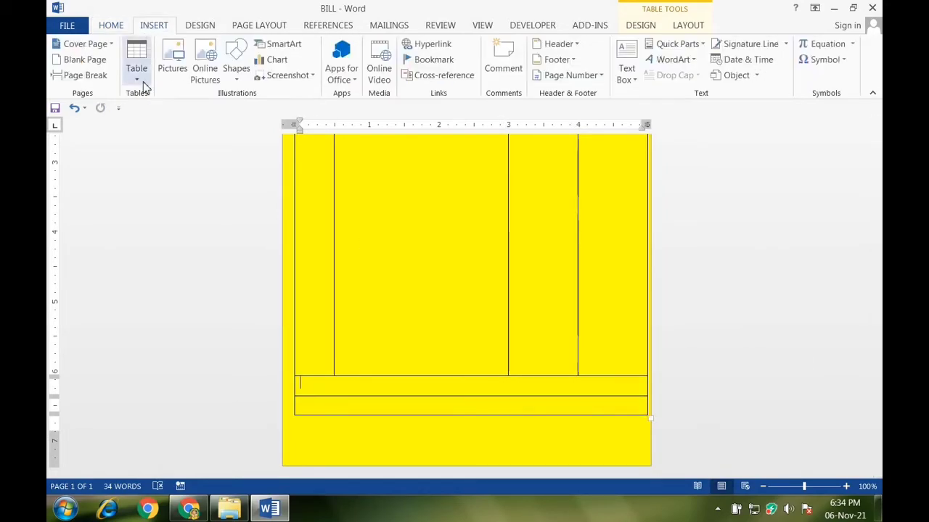
click(138, 73)
click(154, 263)
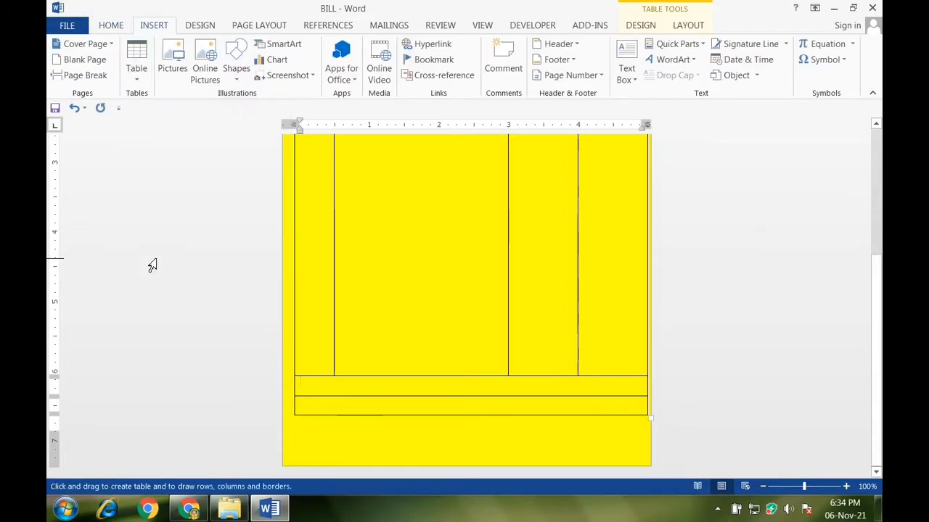
Draw a Total cell under RATE and Amount and label it Total.
click(514, 352)
scroll(419, 283, down, 2)
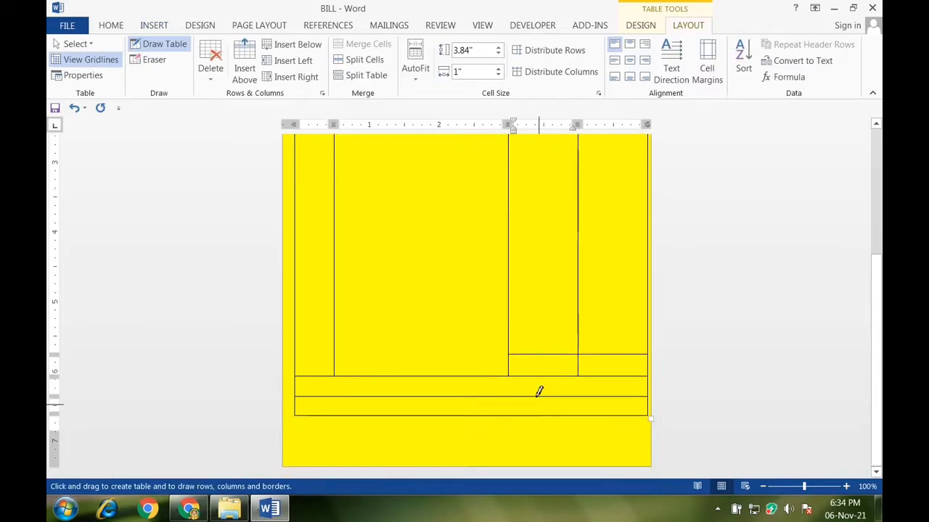
key(Escape)
click(515, 360)
text(ota)
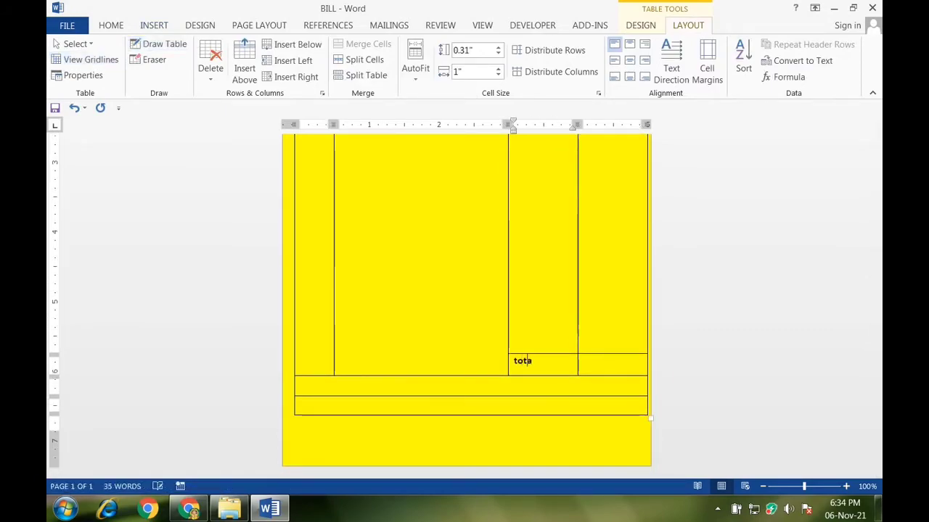
text(To)
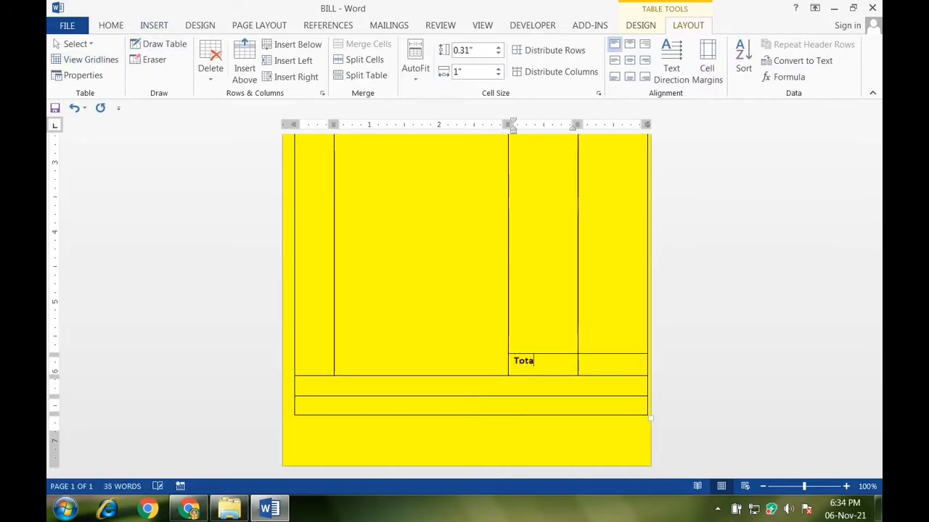
Type 'Total Amount In Word' followed by a dotted line in the merged row.
click(308, 390)
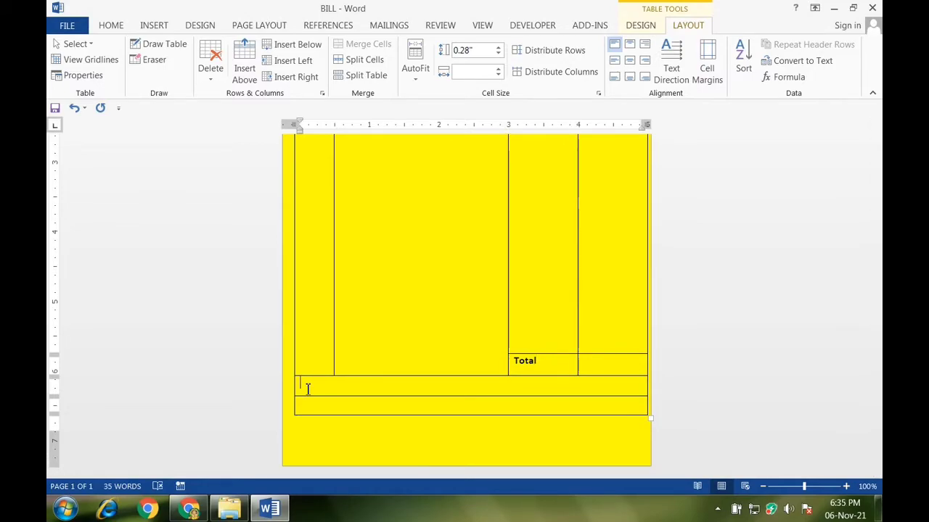
text(Total Amount In )
text(Wor)
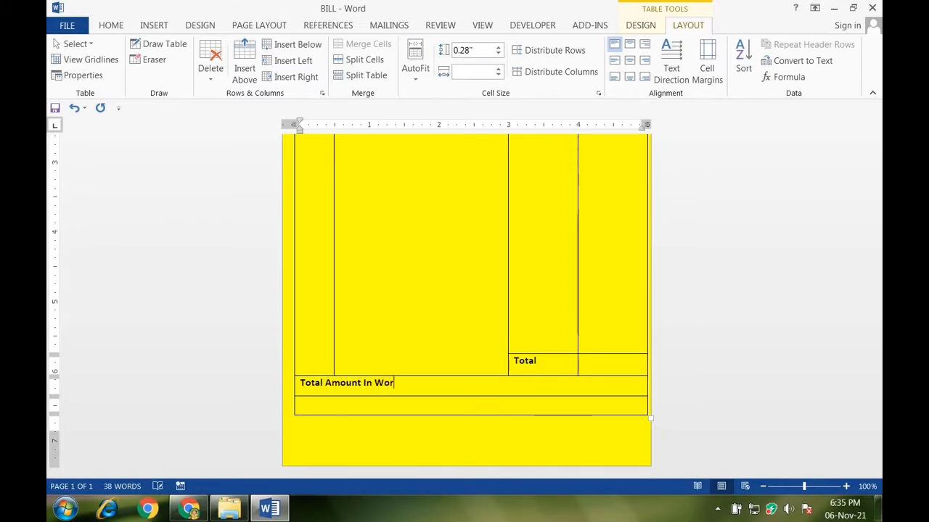
text(d)
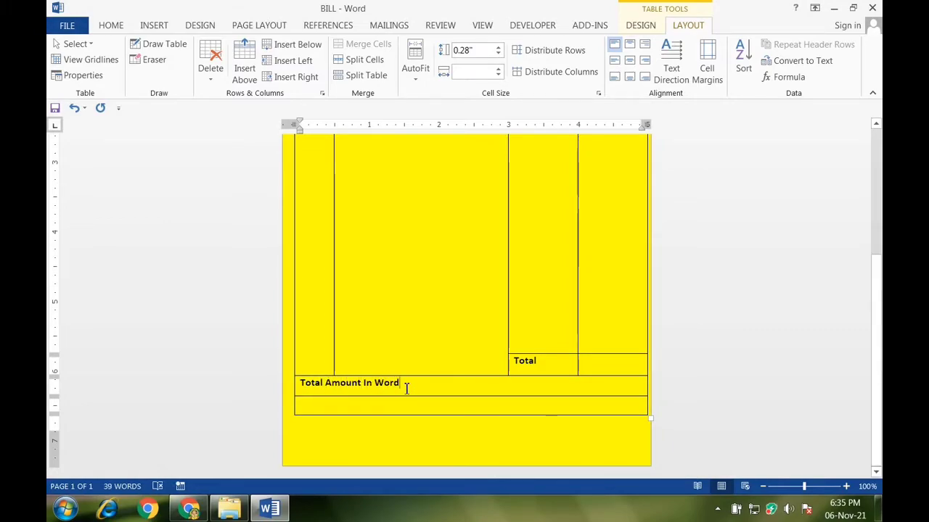
text(>>>>>>>>>>>>>>>)
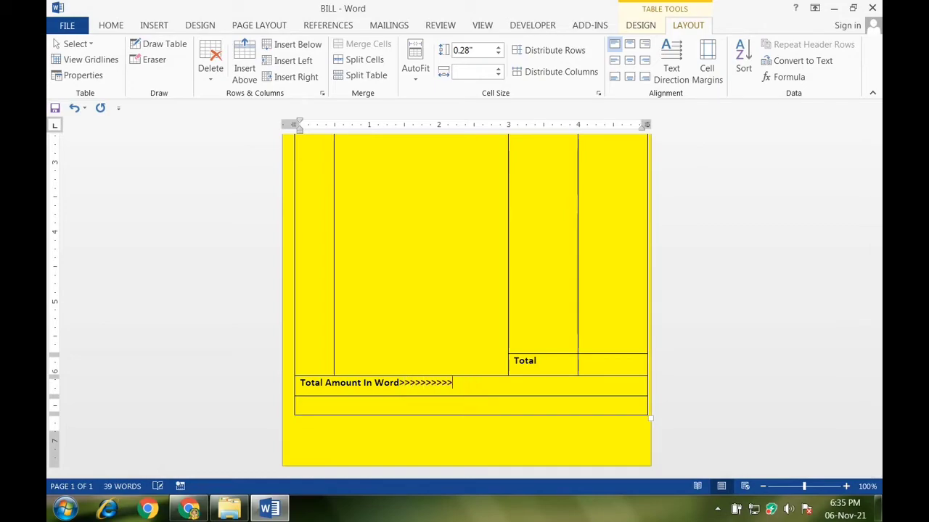
key(BackSpace)
key(BackSpace)
key(BackSpace)
key(BackSpace)
key(BackSpace)
key(BackSpace)
text(...........)
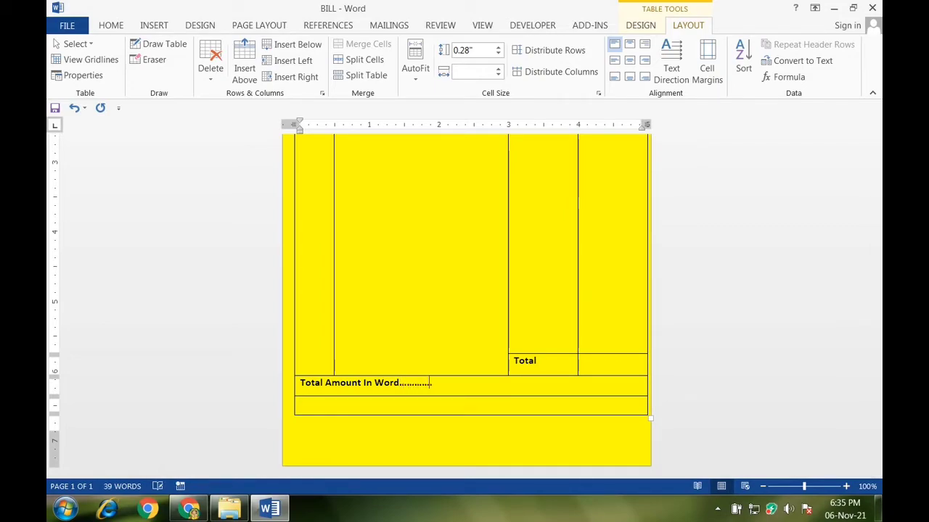
text(.................)
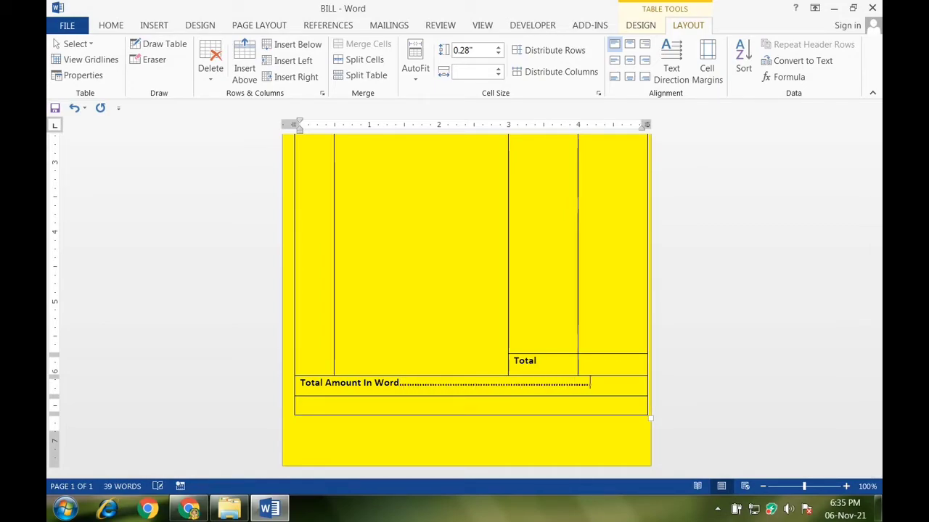
text(...............)
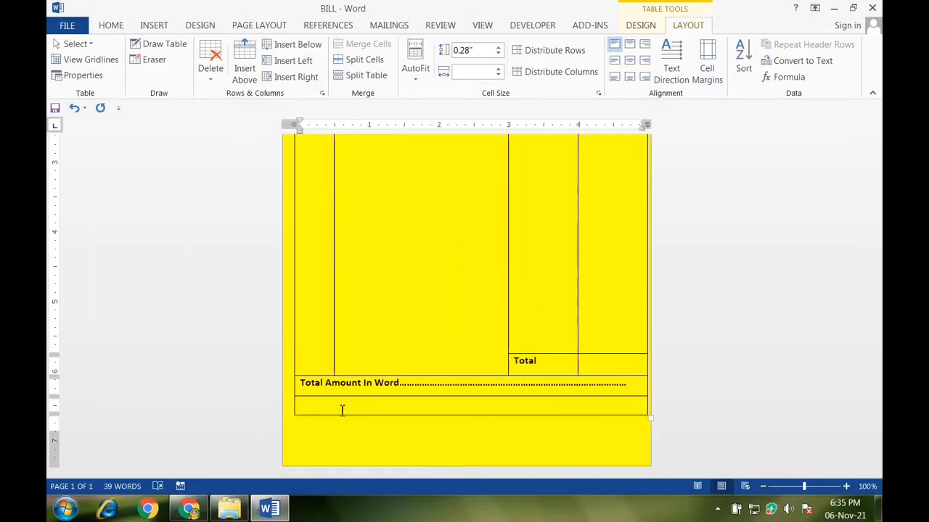
Add blank lines in the bottom row and raise the border above Total Amount In Word.
click(297, 398)
key(Return)
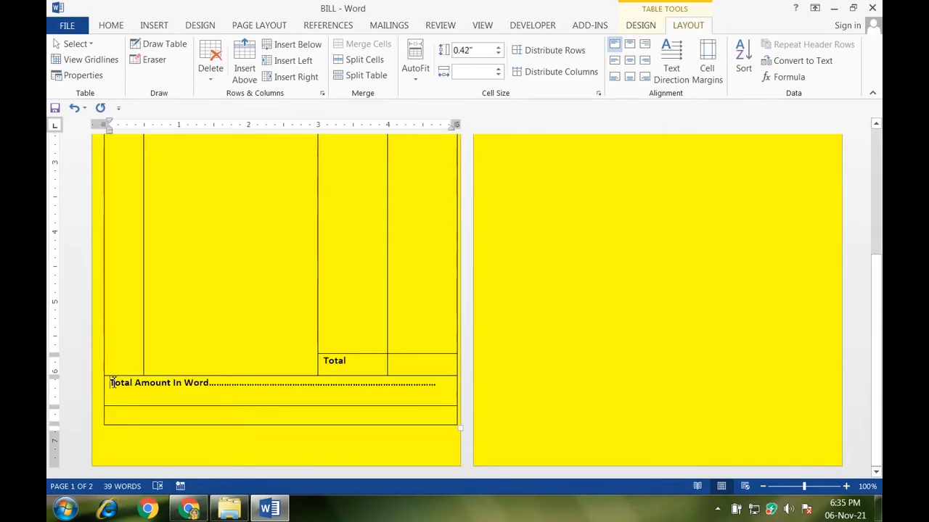
key(Return)
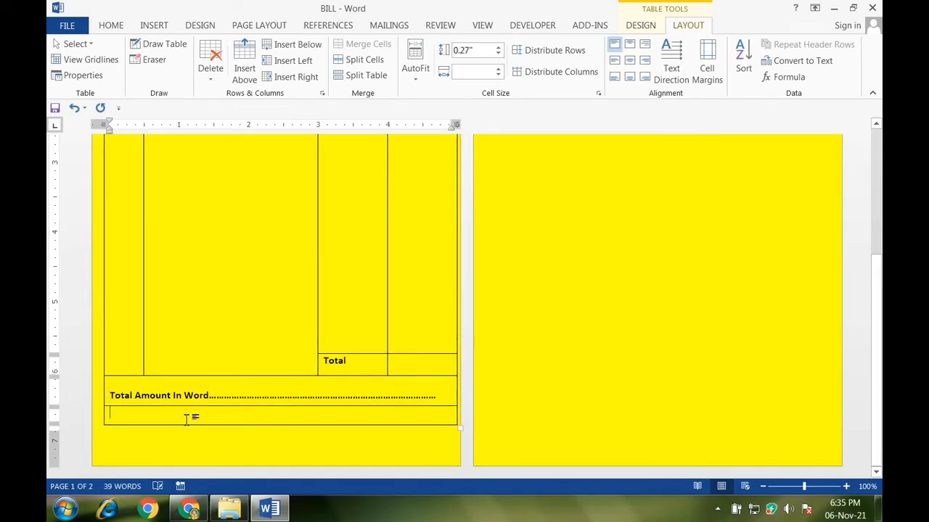
scroll(73, 221, up, 5)
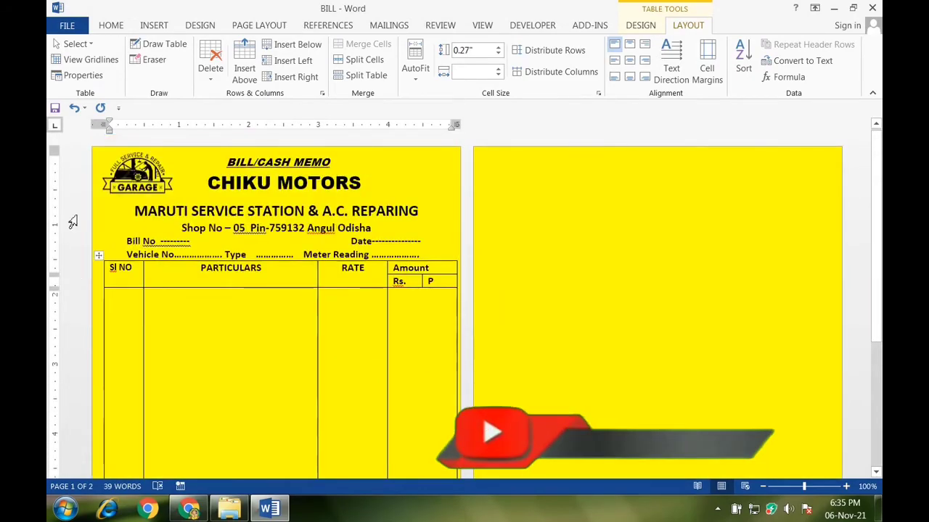
scroll(73, 221, down, 5)
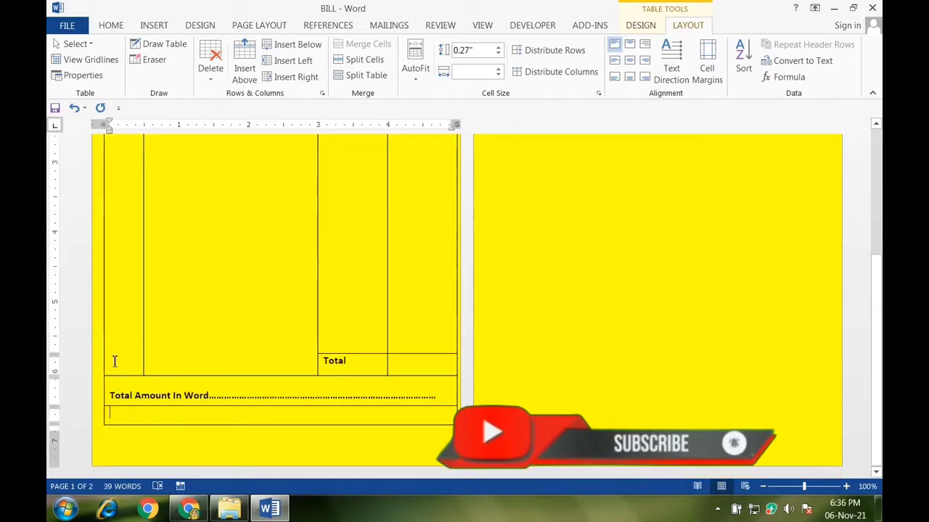
drag(115, 379, 115, 370)
text(Aut)
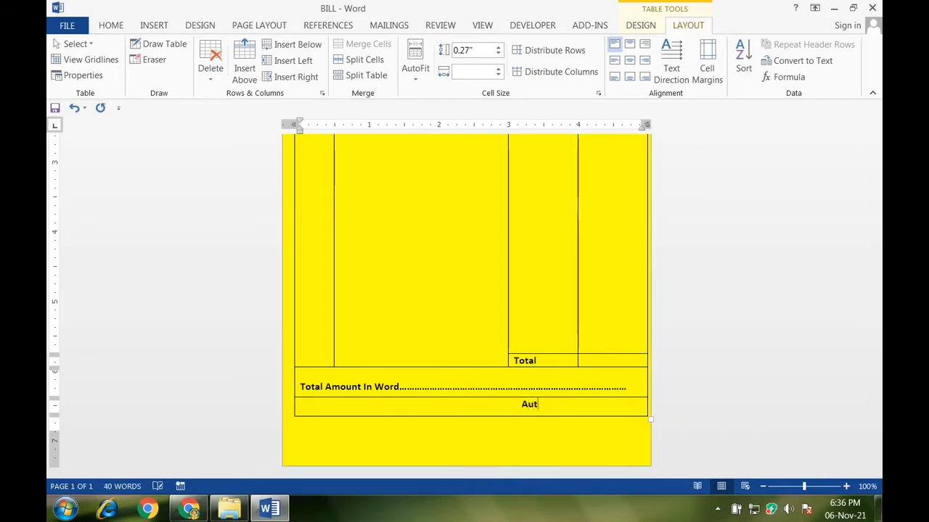
Complete 'Authorized Signature' with the corrected spelling and move it to a new line.
text(horised)
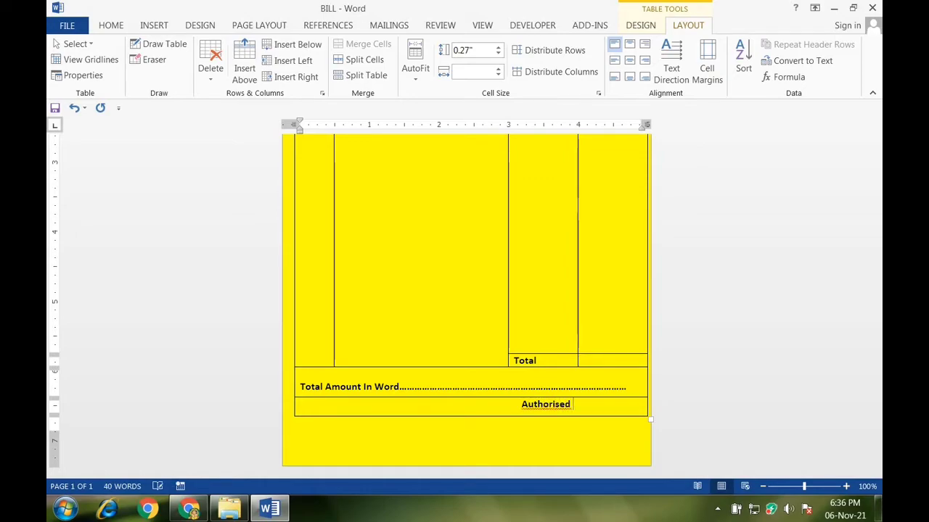
right_click(530, 408)
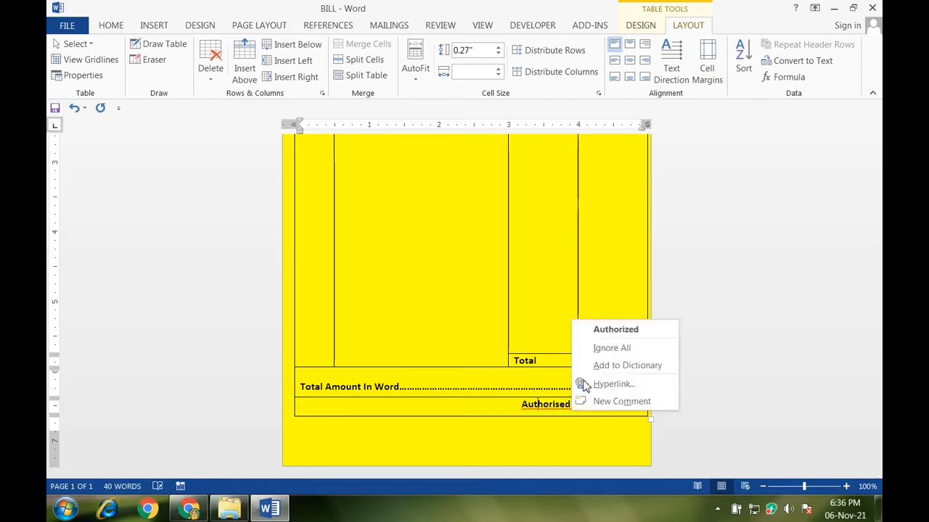
click(508, 405)
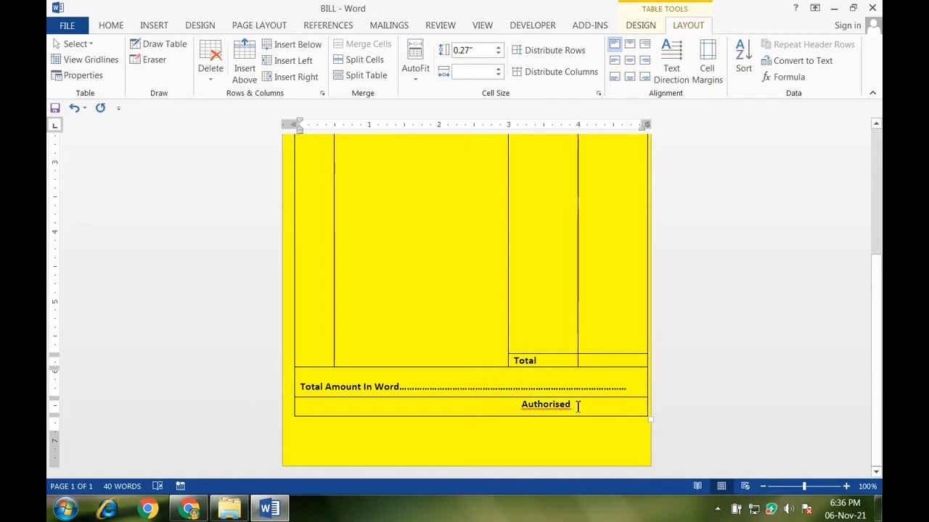
text(Signature)
click(718, 509)
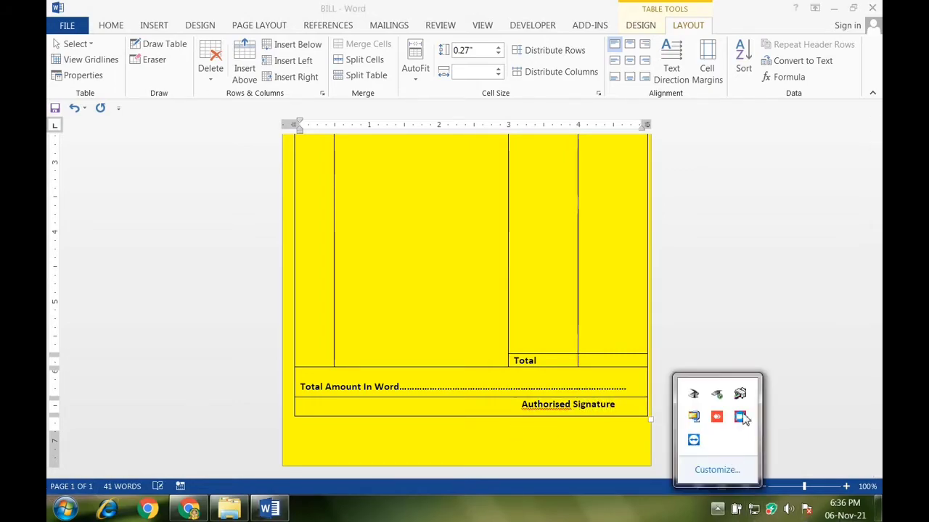
click(740, 417)
click(543, 354)
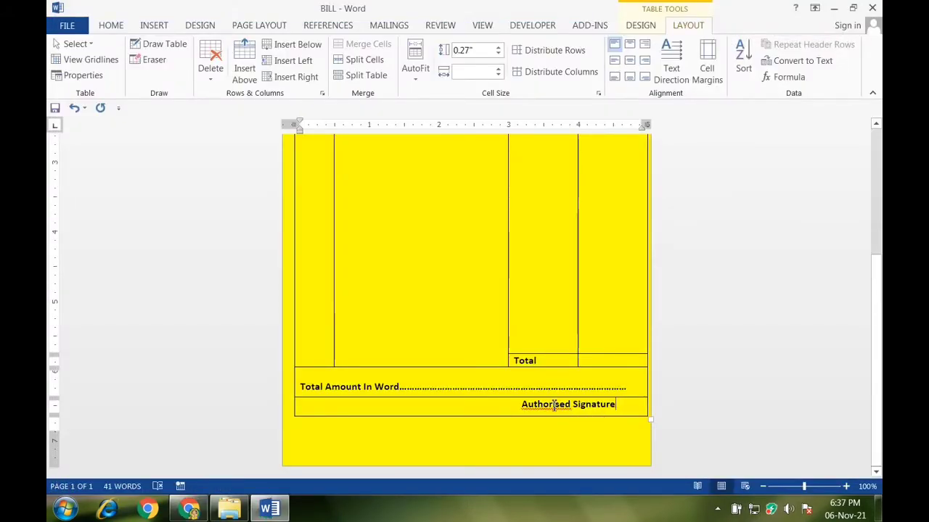
right_click(554, 407)
click(617, 331)
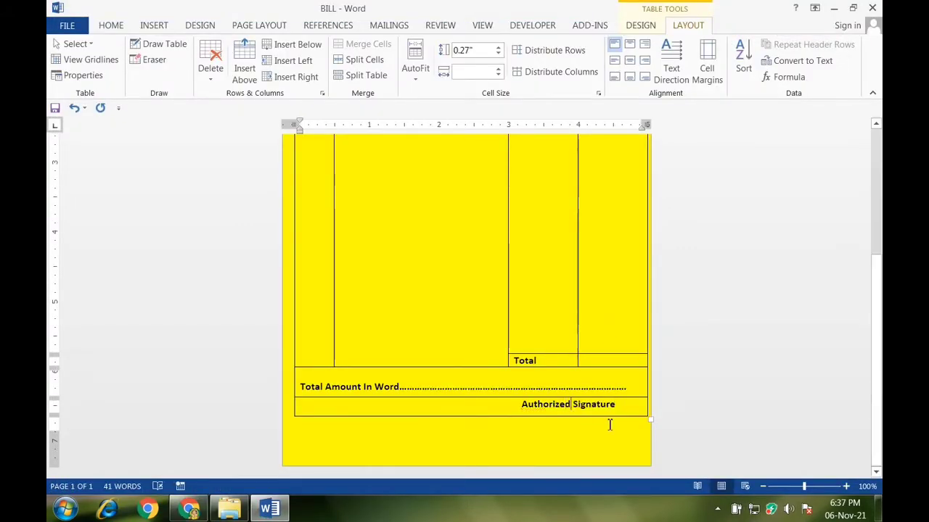
key(Return)
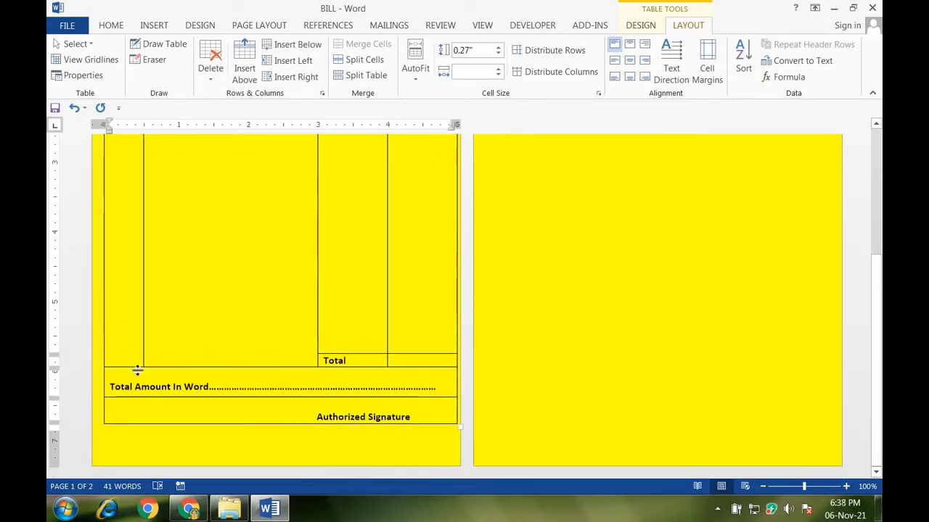
Open the Page Setup dialog from the vertical ruler.
click(138, 363)
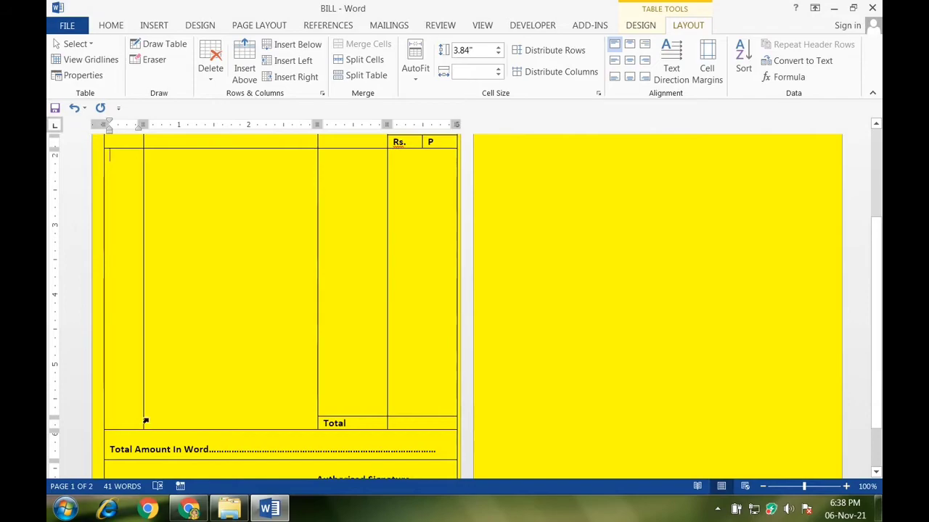
scroll(367, 411, up, 3)
right_click(254, 341)
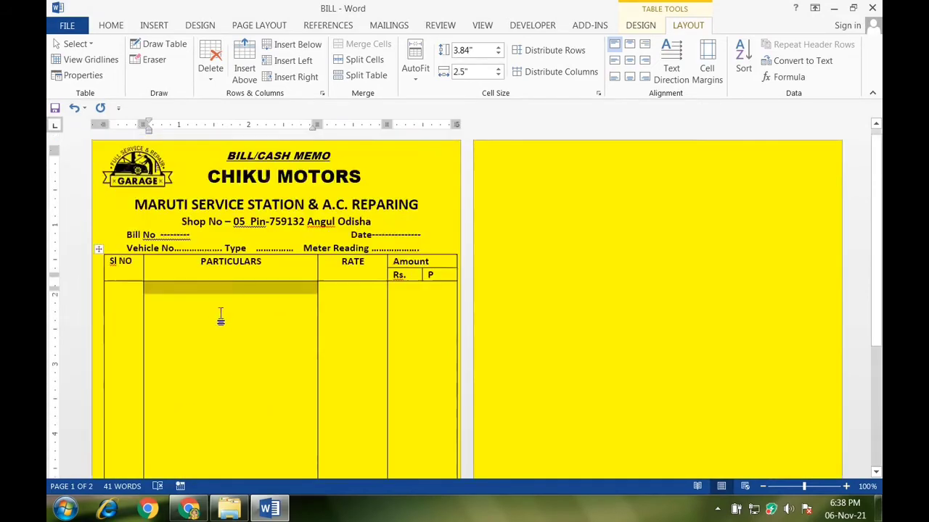
scroll(164, 371, down, 5)
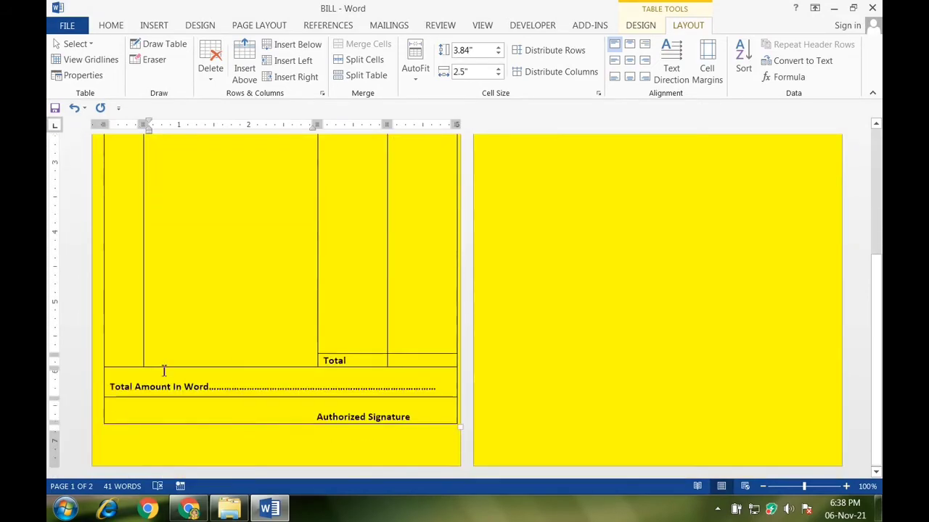
double_click(57, 378)
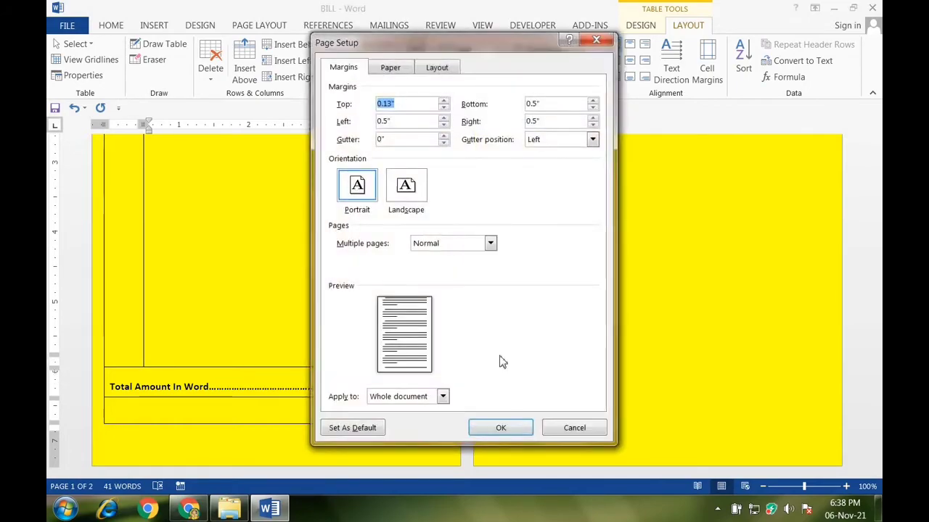
Cancel Page Setup and drag the table's bottom edge to the page bottom.
click(580, 433)
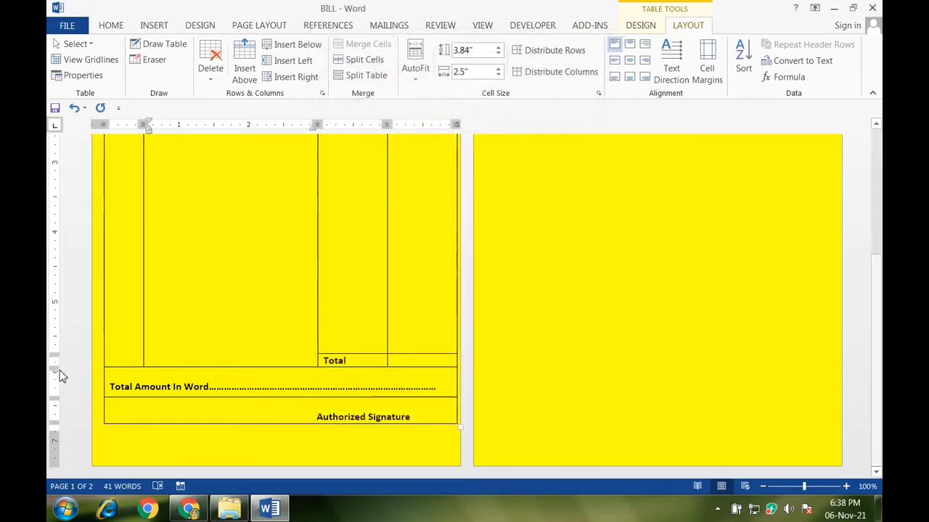
ctrl+scroll(595, 436, down, 3)
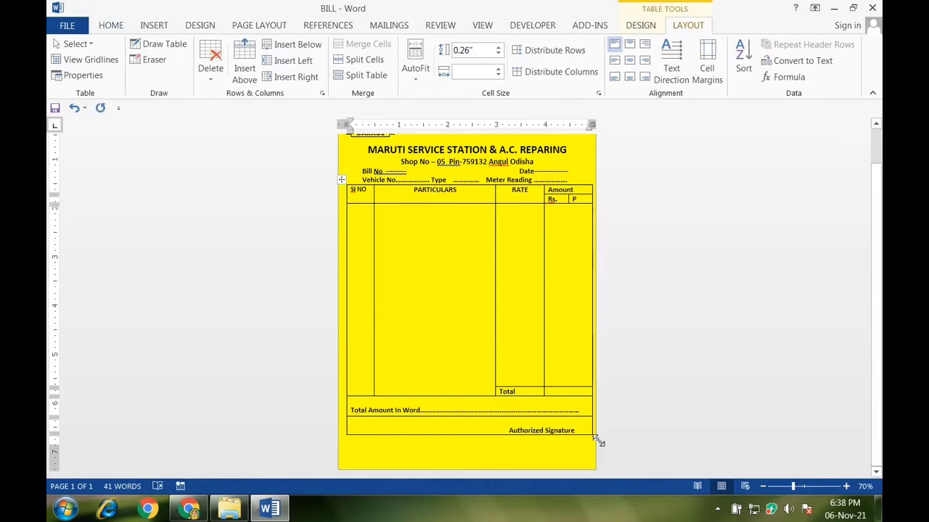
drag(595, 435, 595, 431)
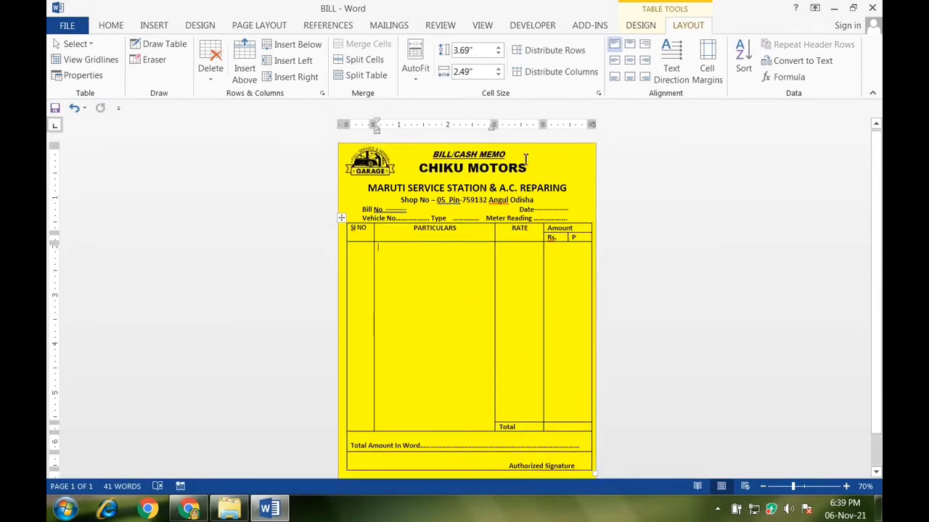
click(512, 154)
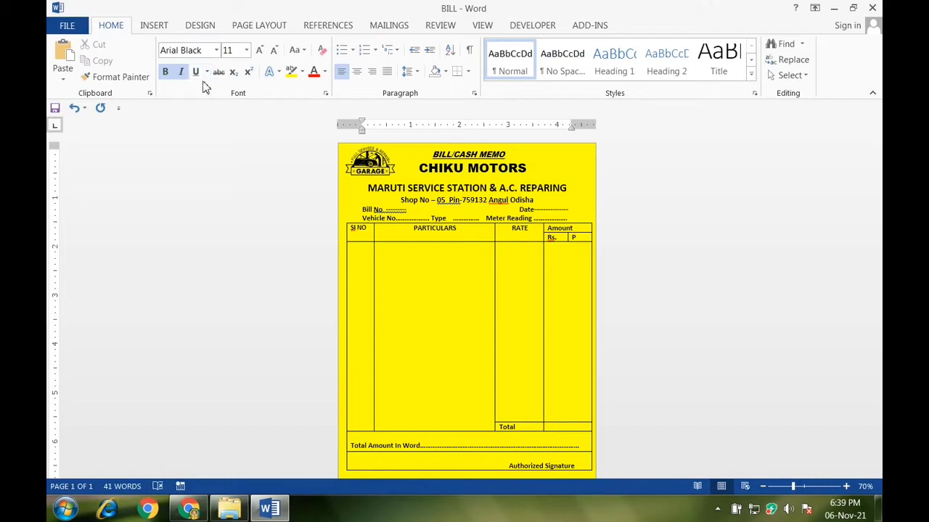
Type the 'Mob:' label and the mobile number after BILL/CASH MEMO.
text(Mob)
key(shift+Home)
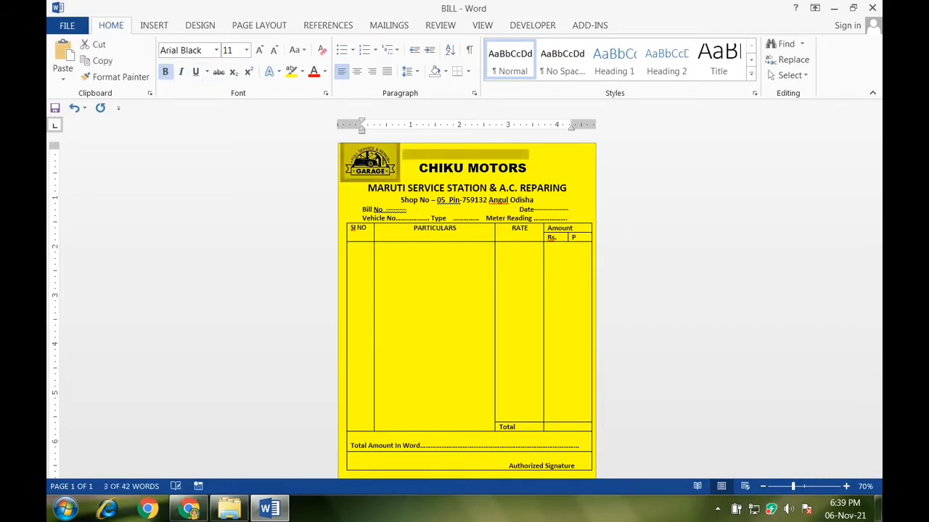
click(537, 156)
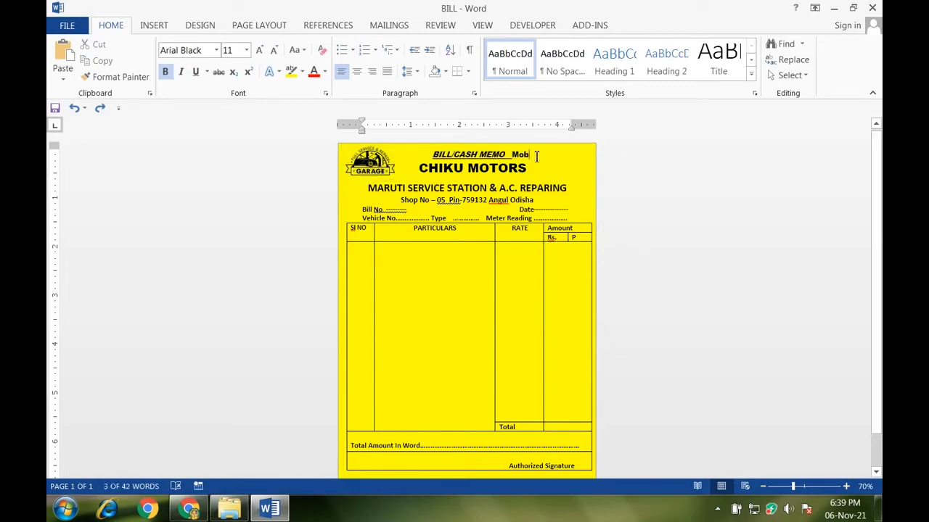
text(:7008873)
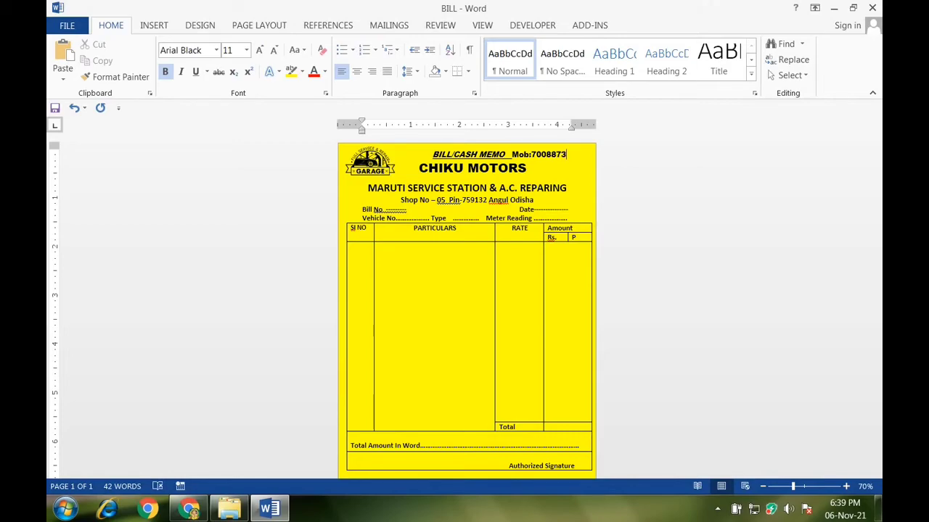
text(xx)
Shrink the mobile number to size 9 and place it at the line's right end.
double_click(303, 167)
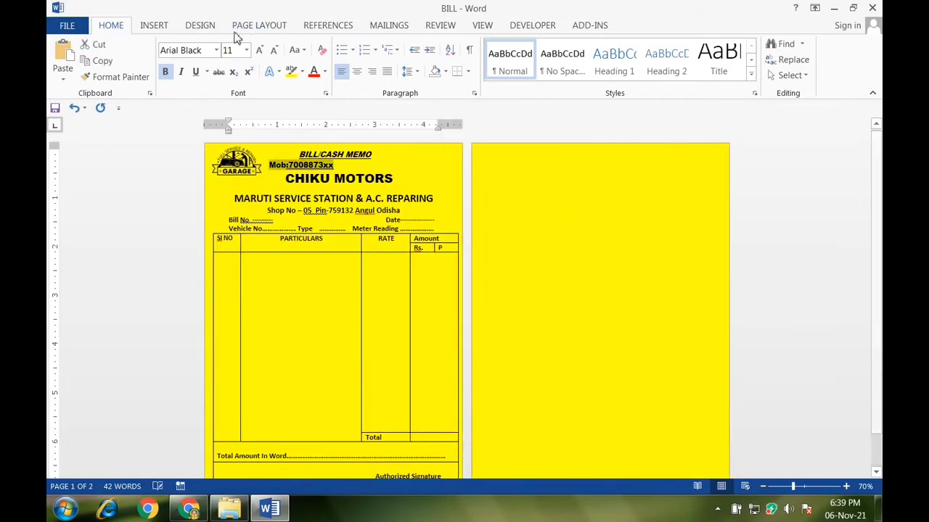
click(273, 50)
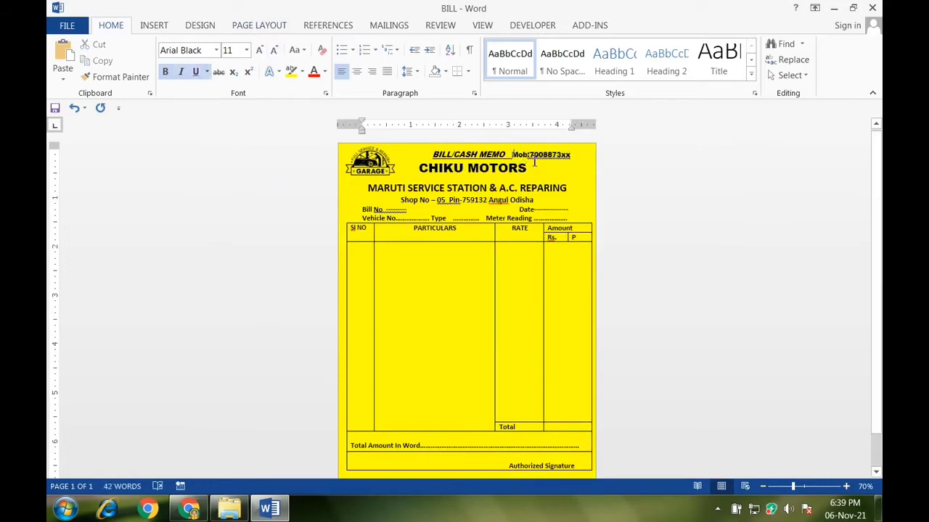
key(Left)
key(Return)
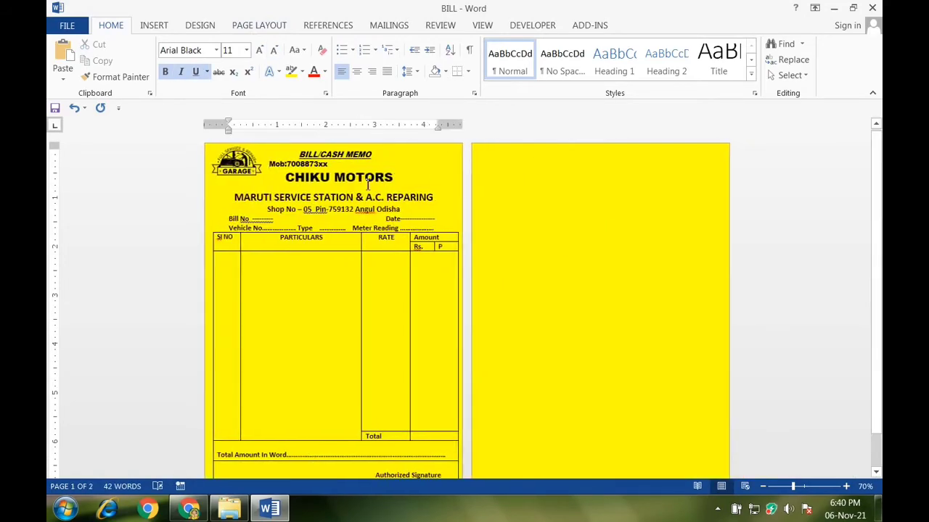
double_click(303, 167)
key(ctrl+bracketleft)
key(ctrl+bracketleft)
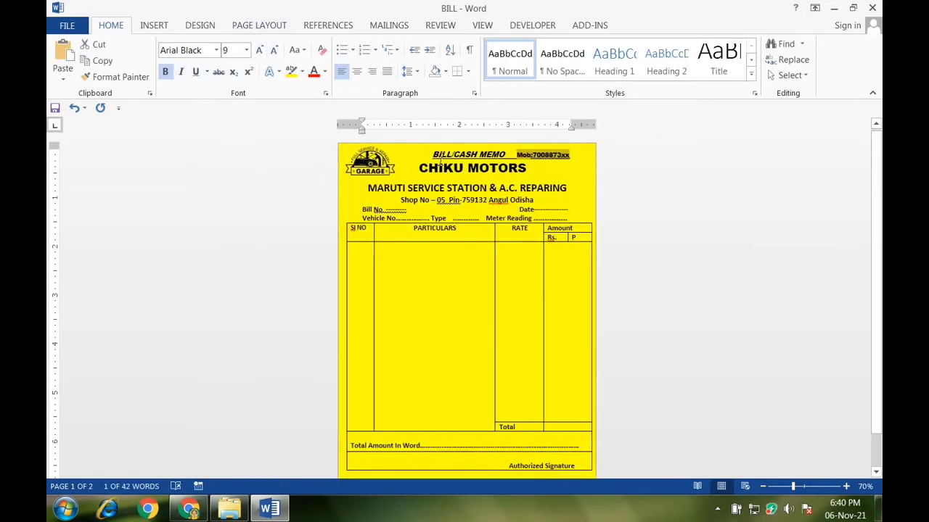
key(Left)
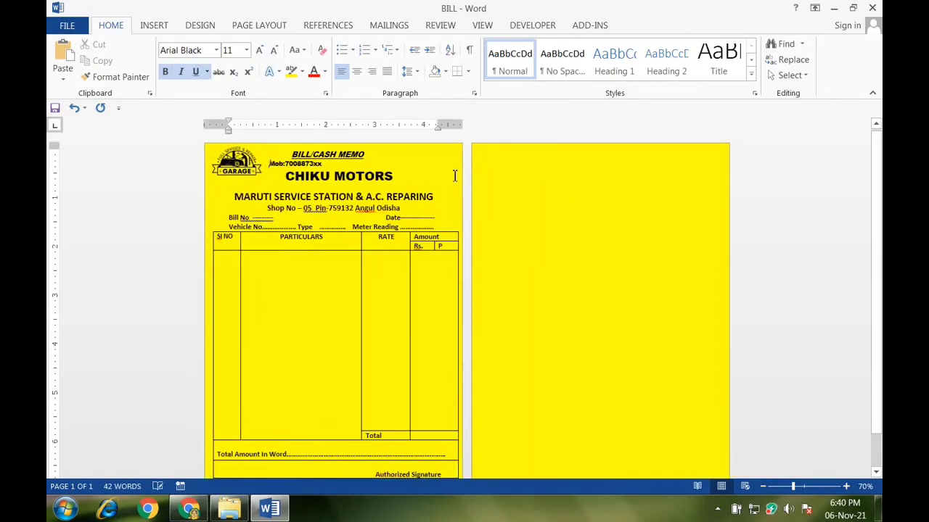
key(BackSpace)
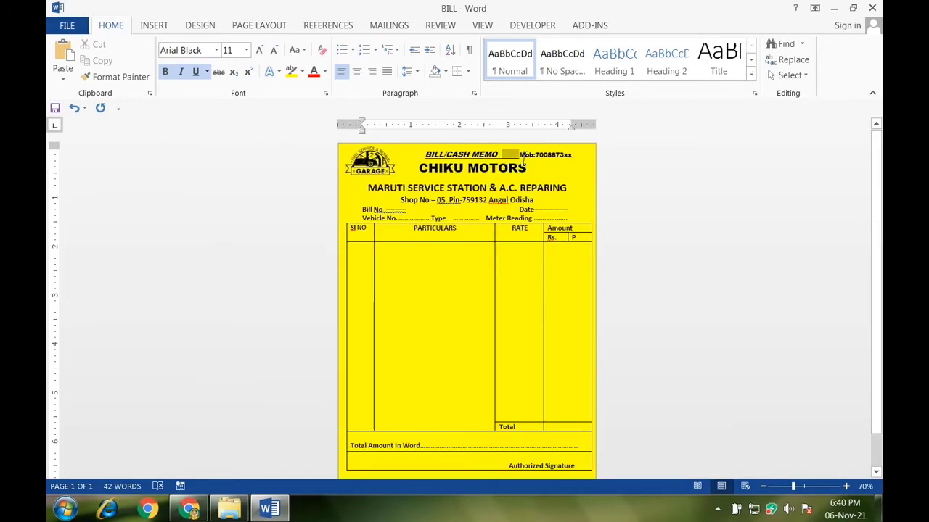
key(BackSpace)
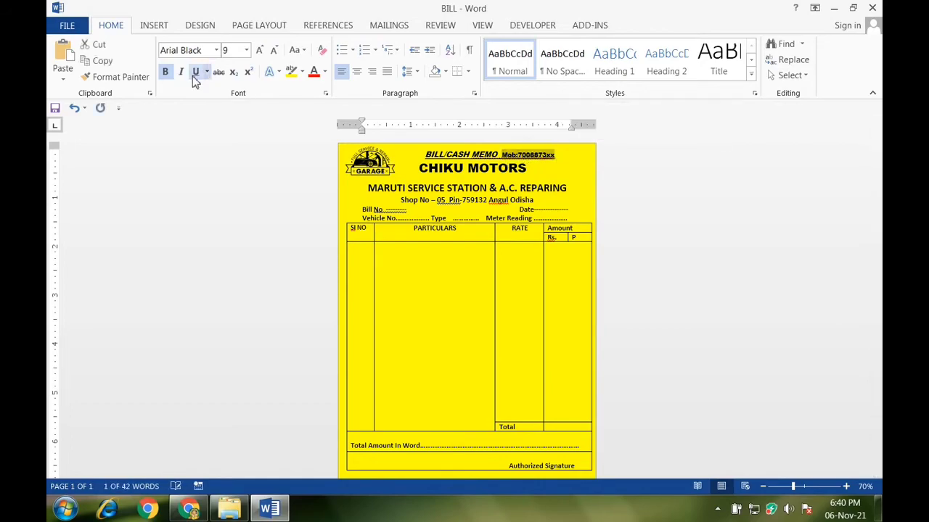
click(513, 153)
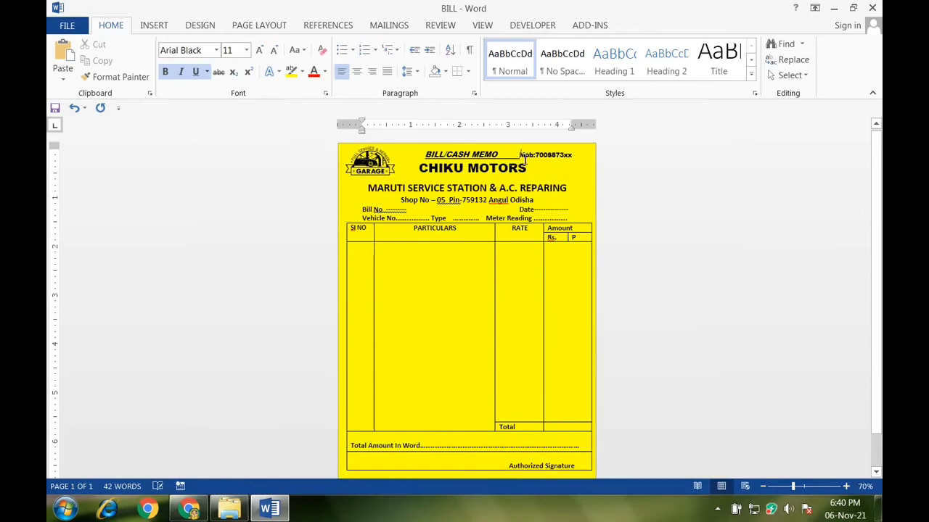
Underline the BILL/CASH MEMO header line, leaving the gap after MEMO plain.
drag(520, 157, 425, 154)
click(194, 72)
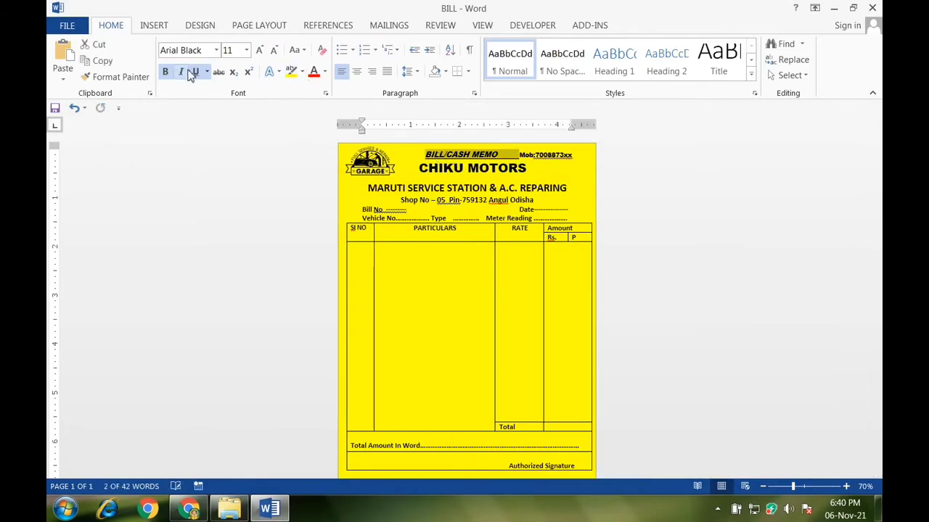
click(511, 158)
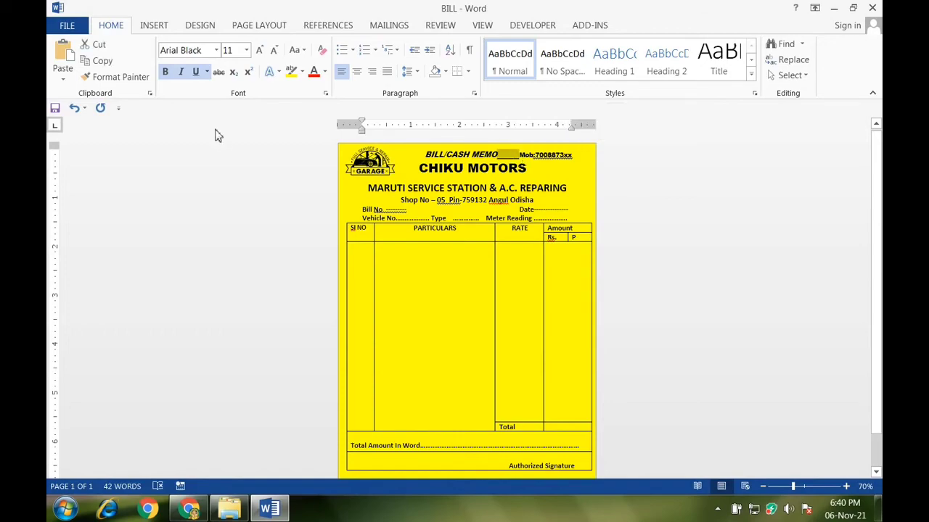
click(195, 72)
click(414, 149)
Move the mobile number onto its own line and respace the heading as 'BILL / CASH MEMO'.
drag(423, 155, 517, 156)
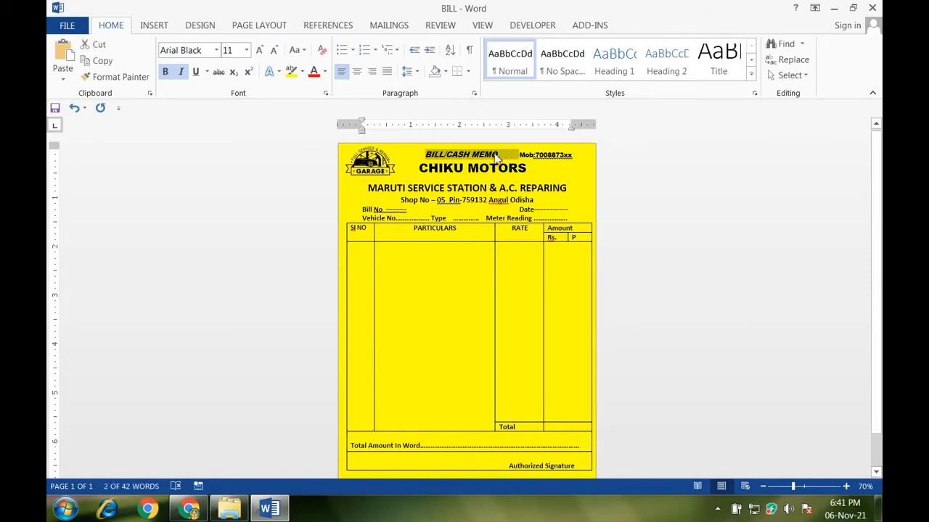
click(434, 159)
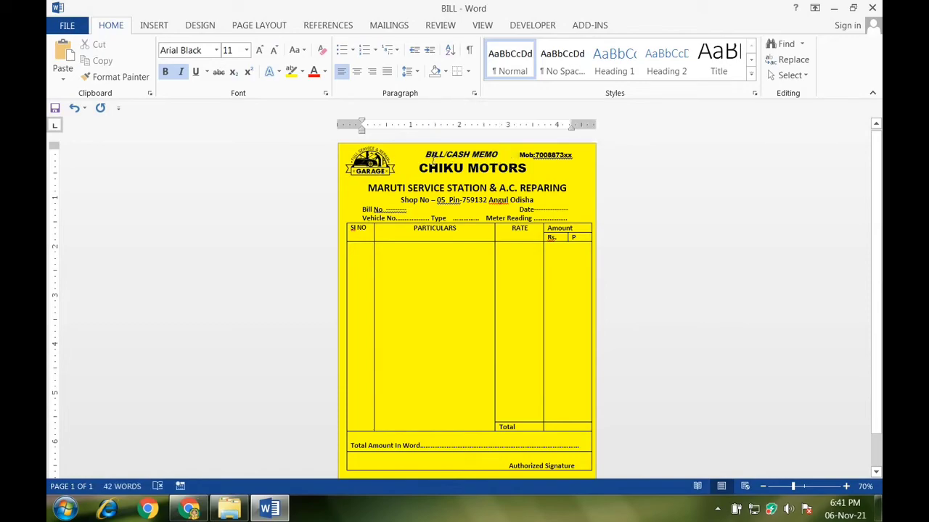
triple_click(431, 160)
click(444, 157)
drag(446, 155, 455, 161)
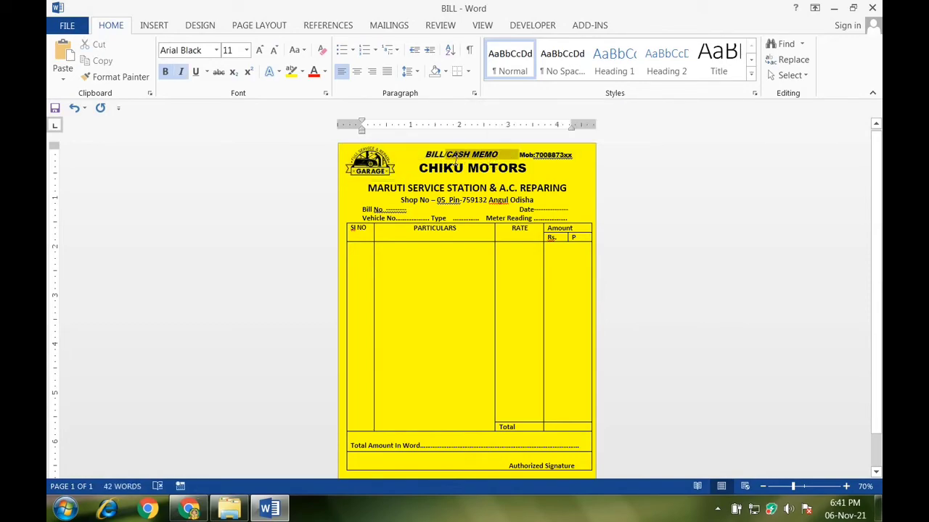
click(508, 155)
right_click(507, 157)
key(Escape)
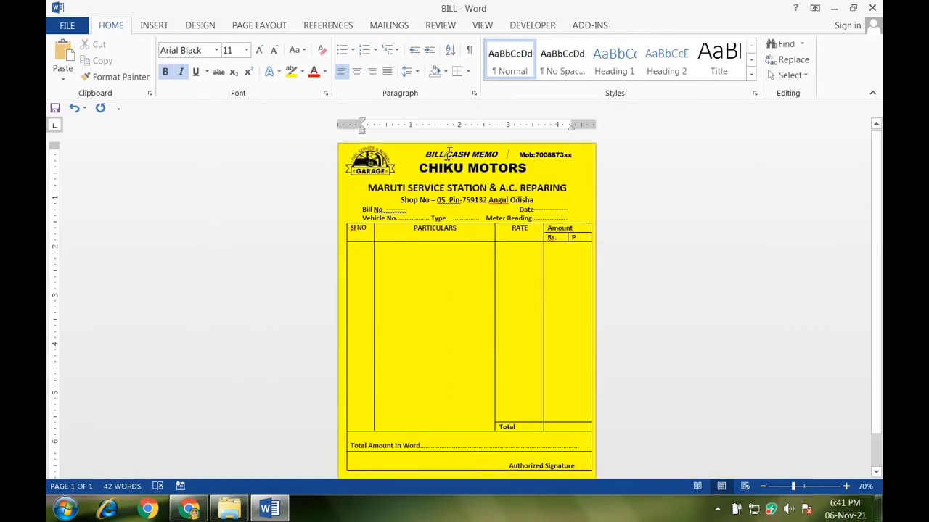
key(Return)
click(316, 156)
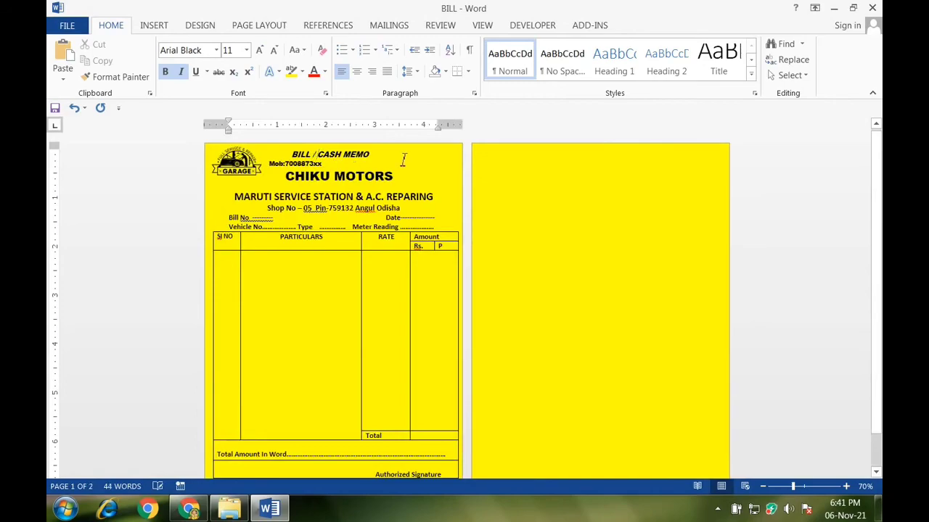
key(BackSpace)
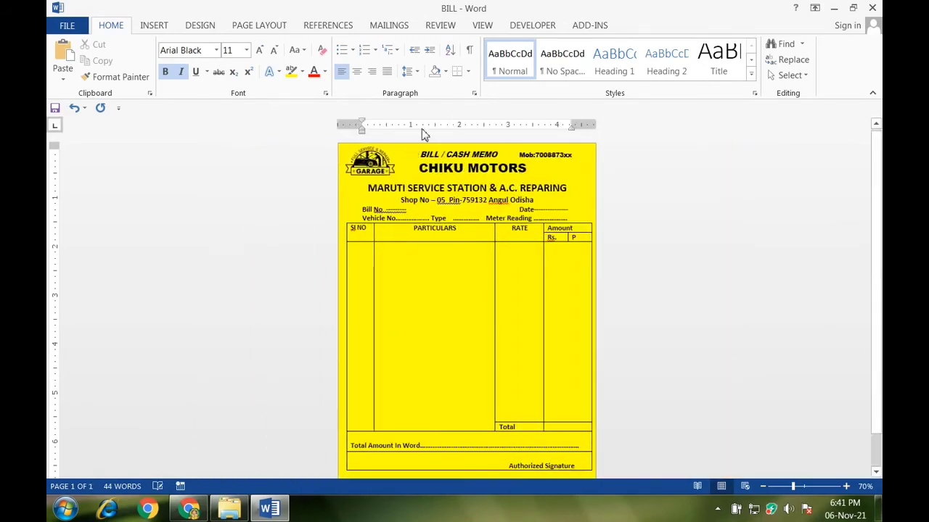
Make the BILL / CASH MEMO heading centred, italic and underlined.
drag(403, 155, 519, 154)
click(356, 71)
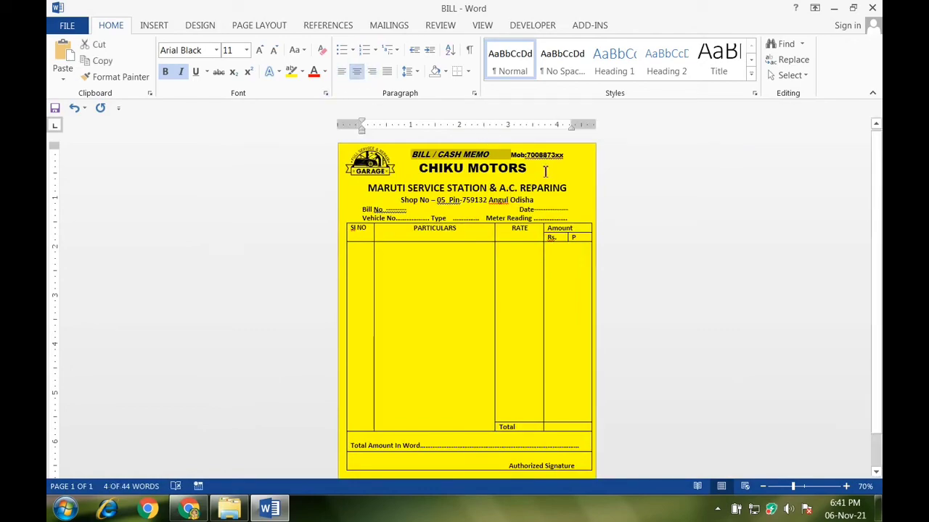
click(181, 71)
click(195, 71)
click(524, 346)
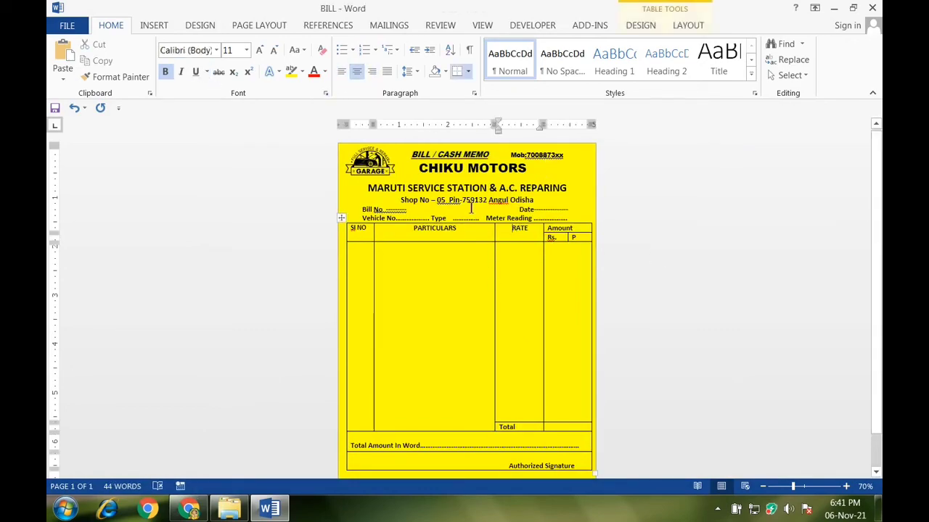
Left-align CHIKU MOTORS beside the logo and remove its leading space.
drag(419, 168, 527, 168)
click(356, 71)
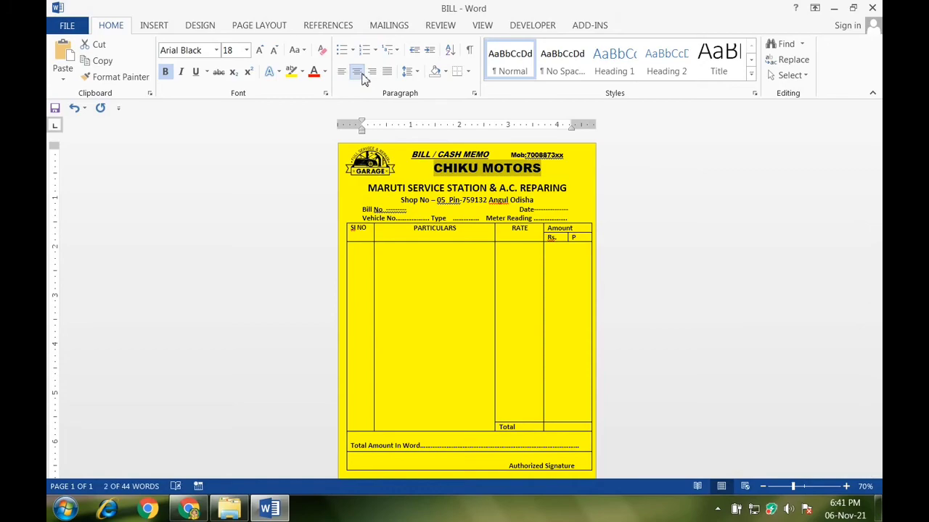
click(362, 75)
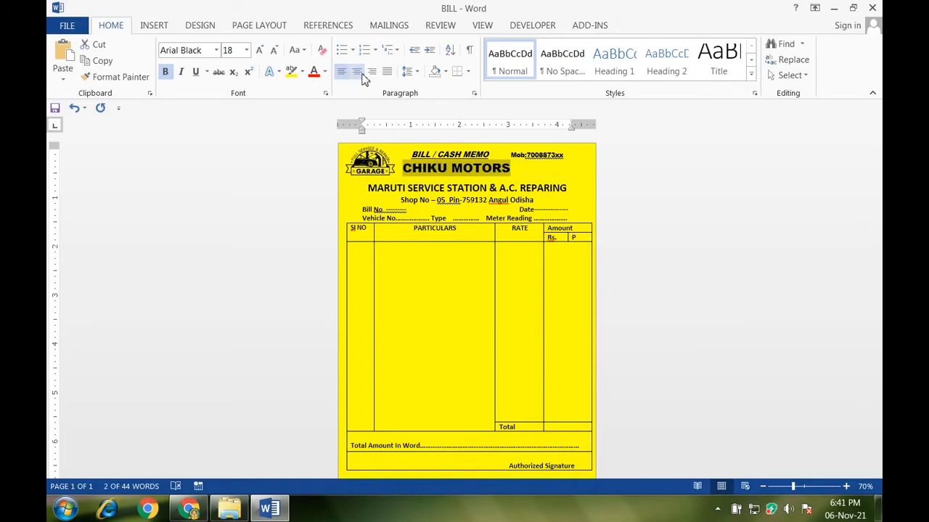
click(403, 168)
key(BackSpace)
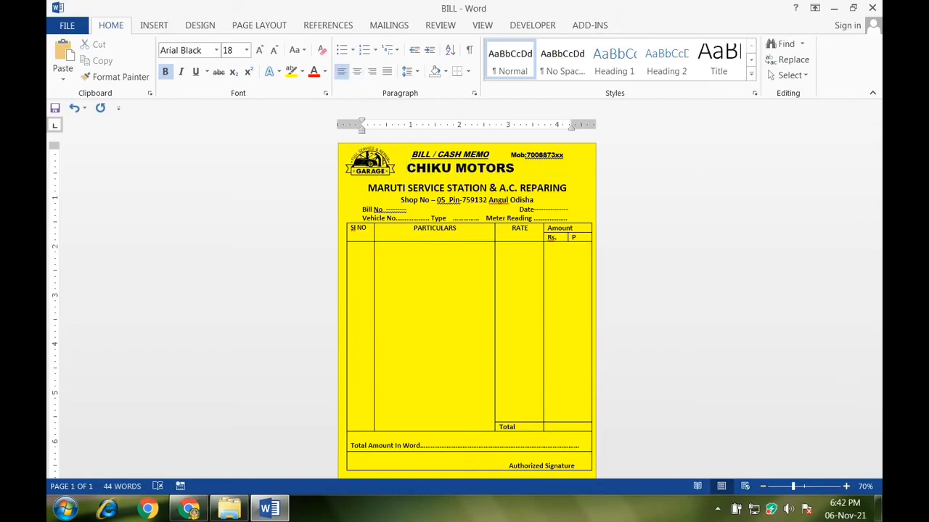
Type 'Customer Signature' in the last table row and trim spaces so it sits opposite 'Authorized Signature' on one line.
click(438, 356)
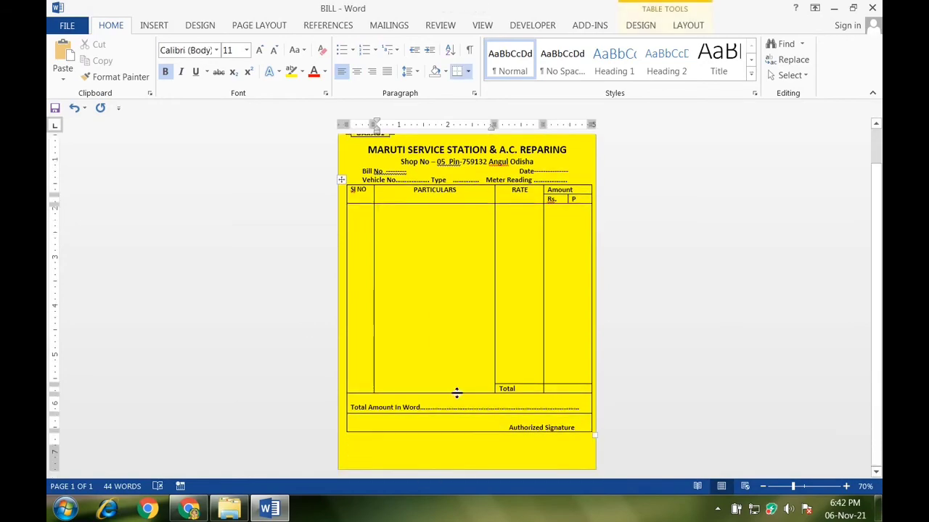
scroll(543, 293, down, 1)
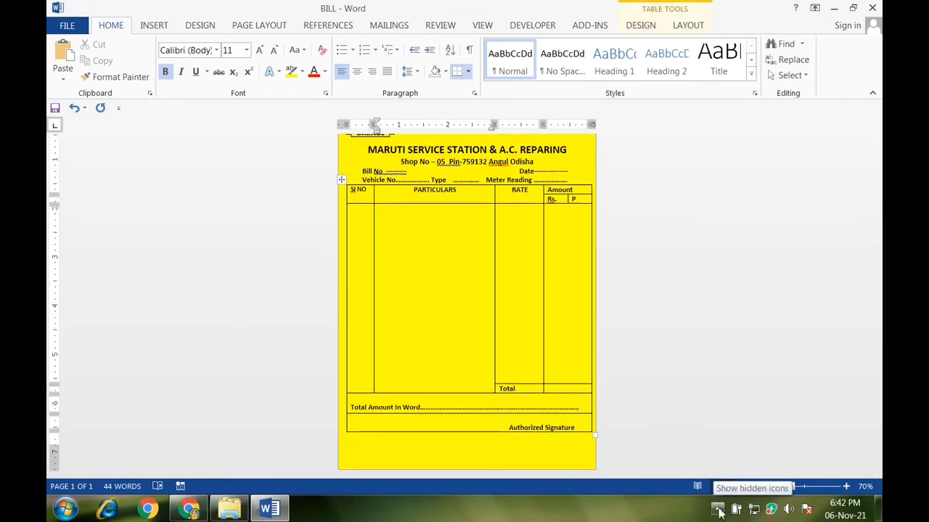
click(471, 428)
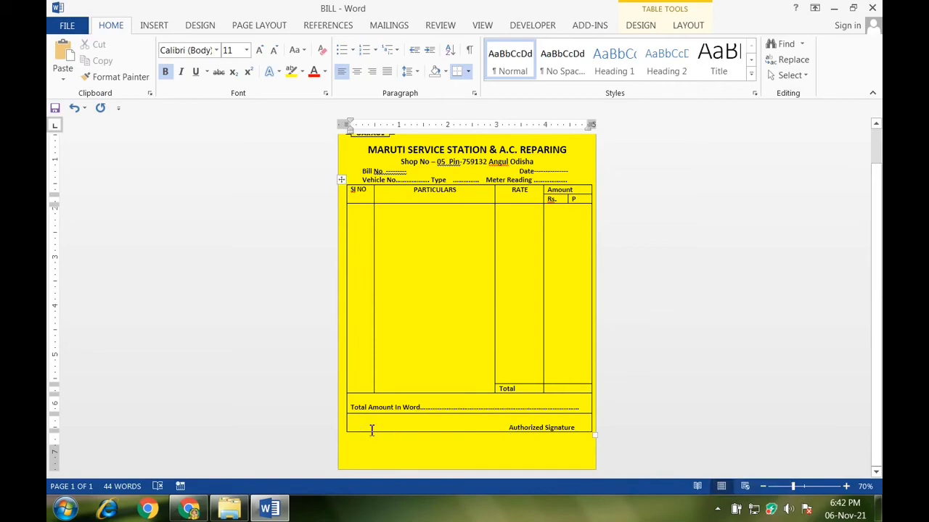
text(Customer Sign)
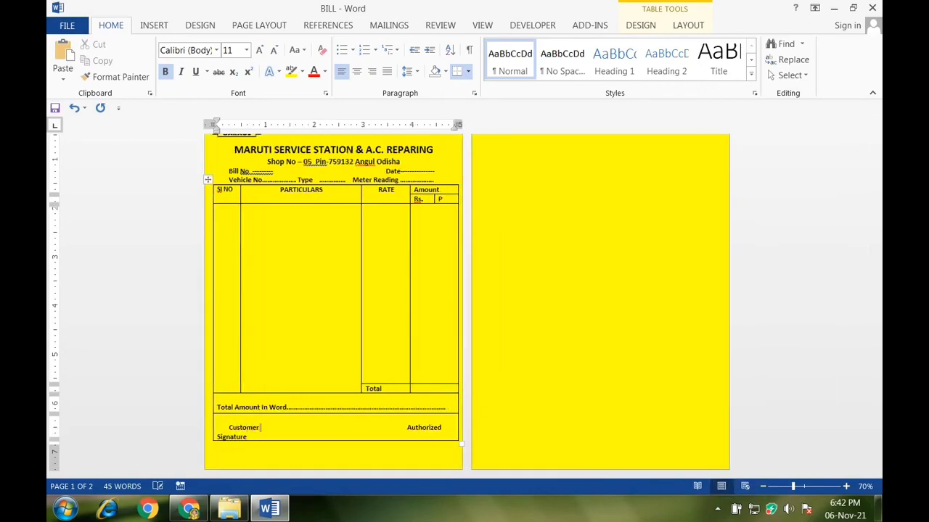
text(ature)
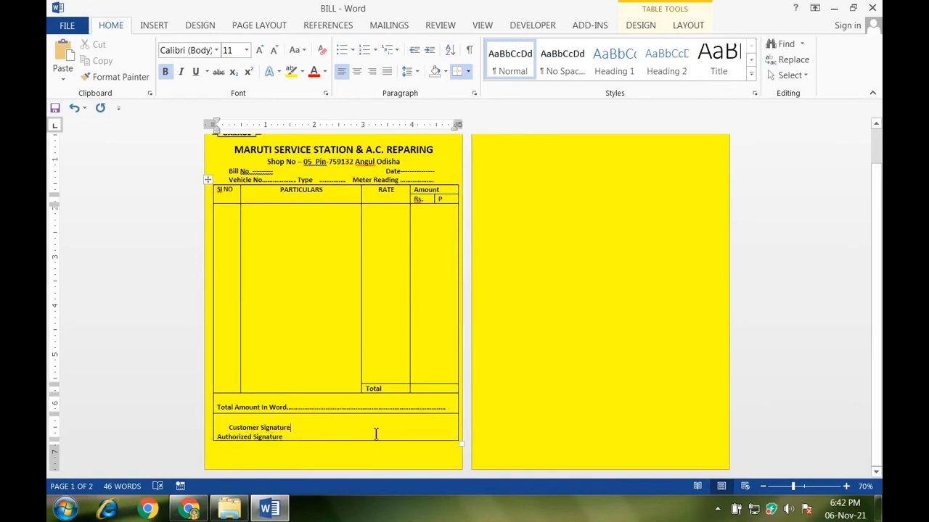
key(Delete)
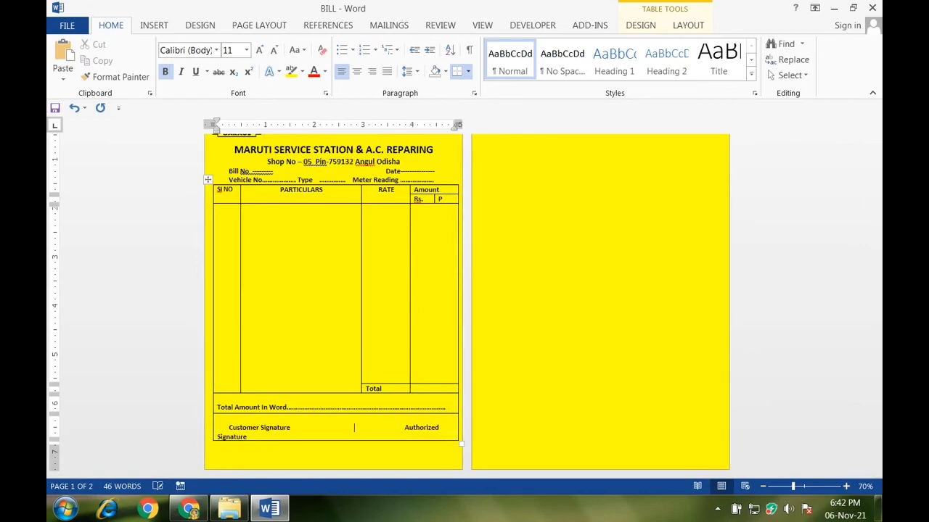
key(Delete)
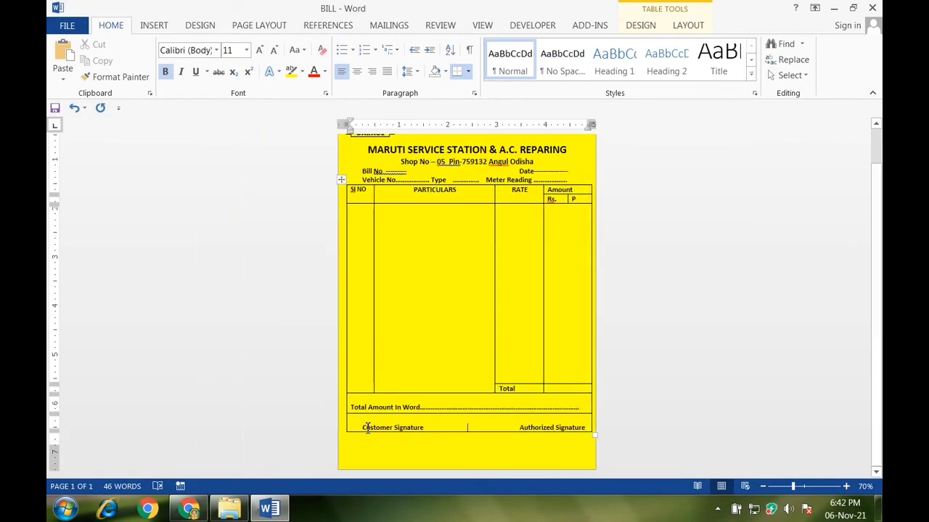
key(BackSpace)
key(BackSpace)
key(BackSpace)
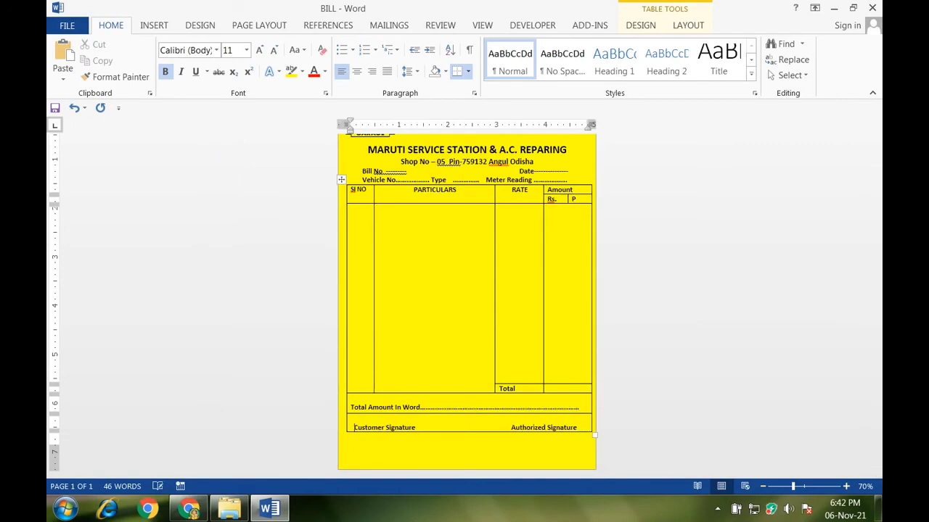
click(496, 427)
scroll(469, 327, up, 1)
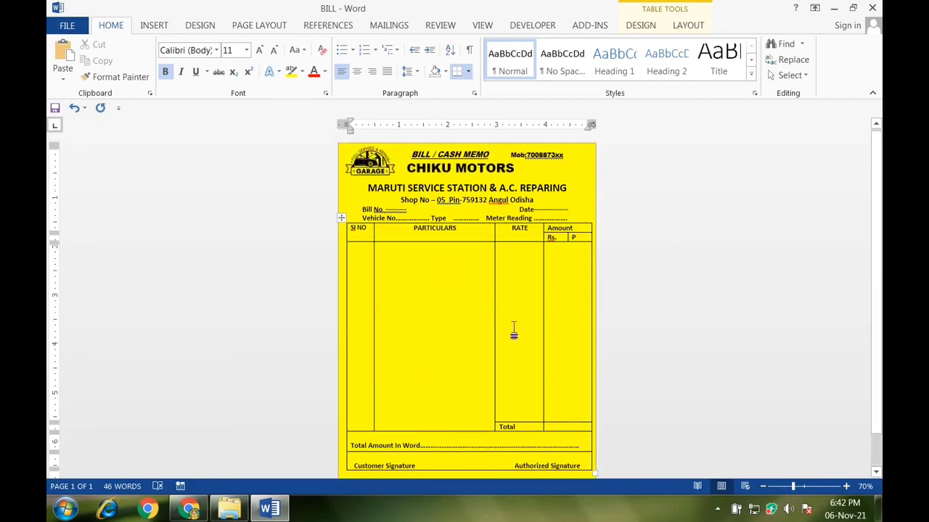